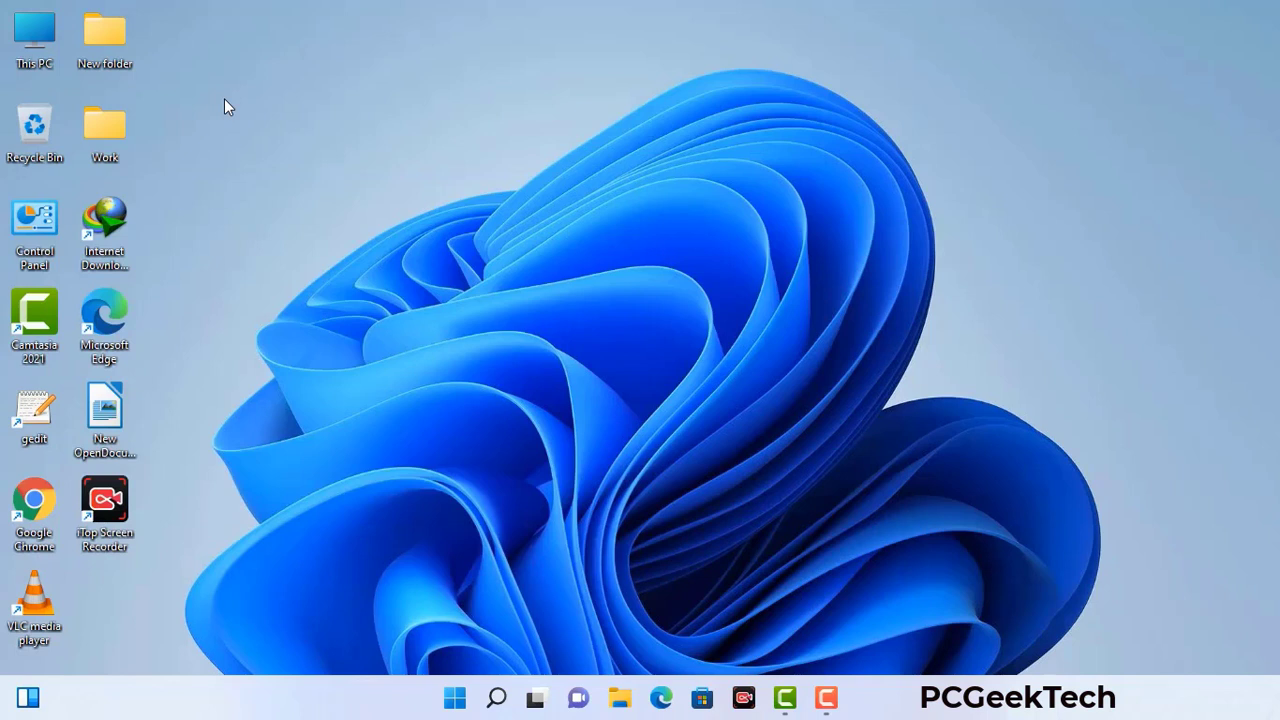
Step: Run msconfig from the Run dialog to launch System Configuration
key(super+r)
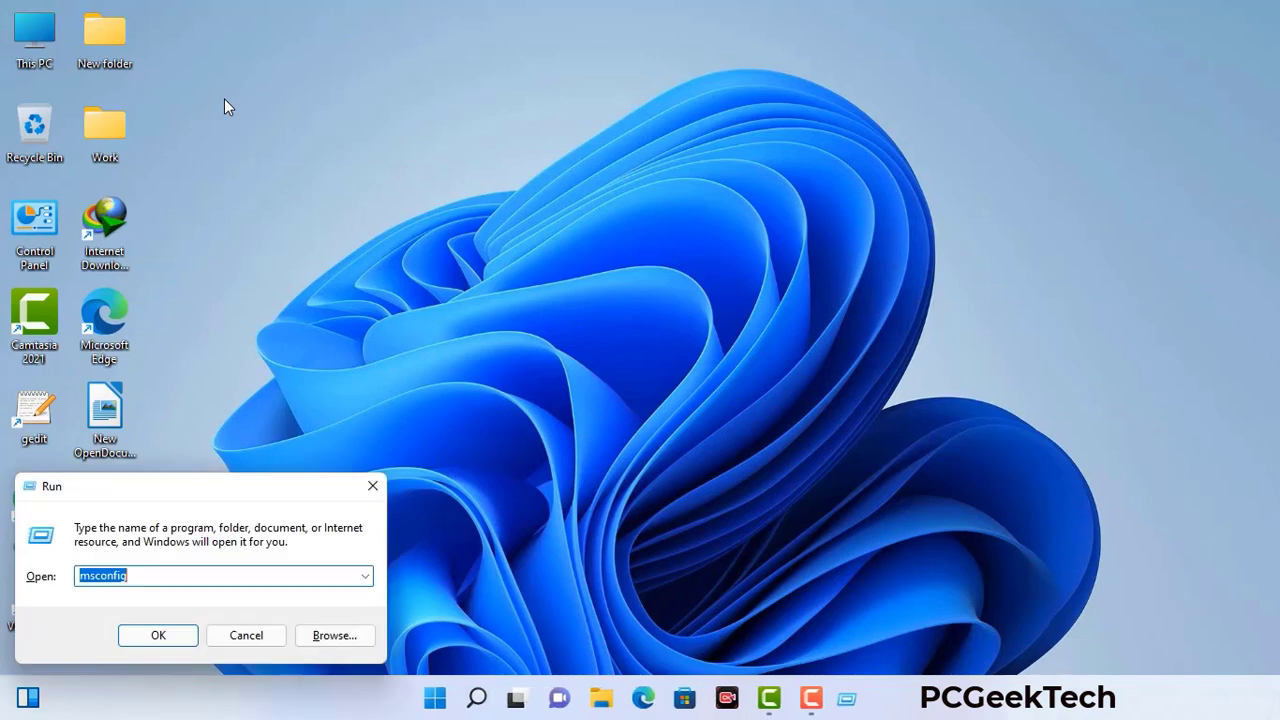
drag(218, 487, 563, 159)
click(511, 247)
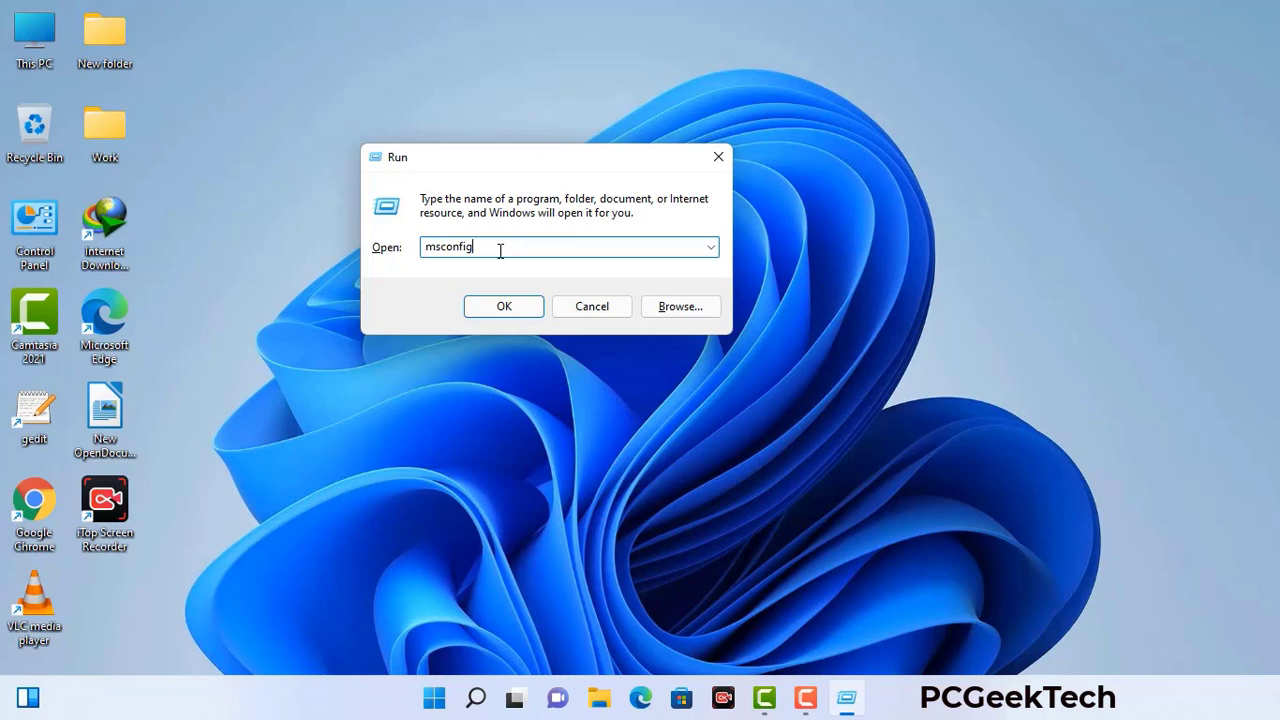
click(494, 313)
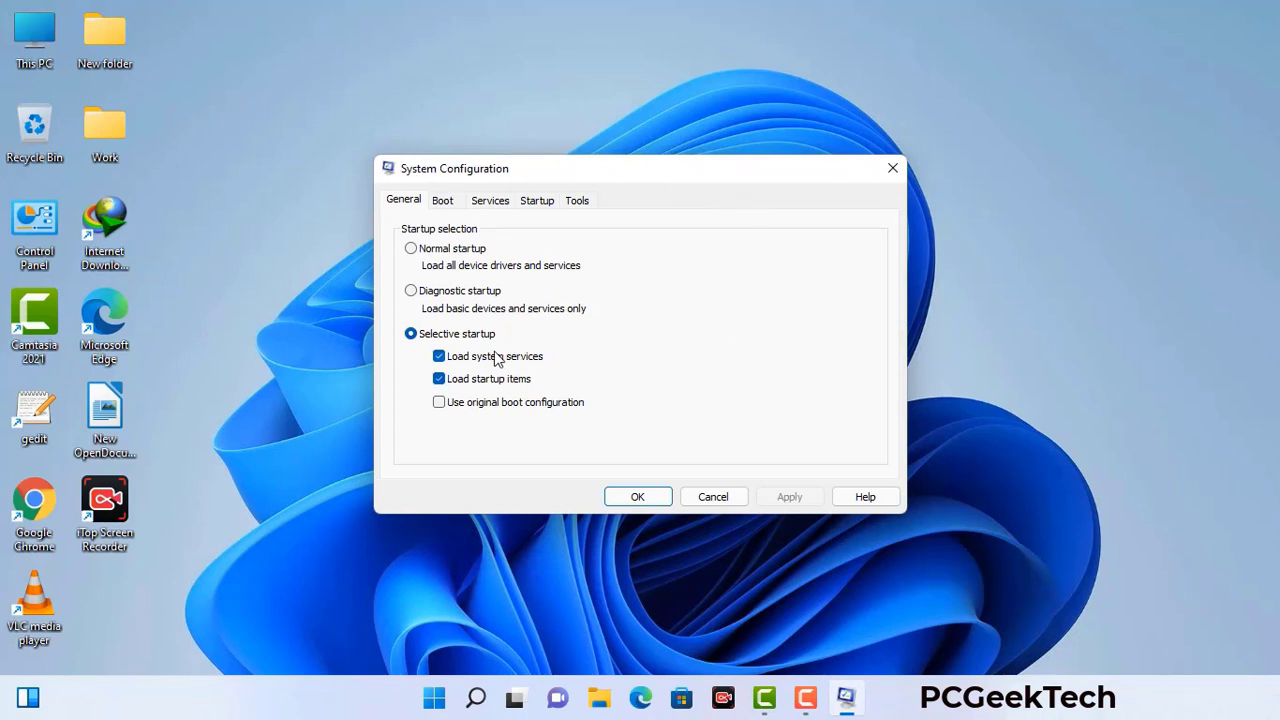
Step: Turn on Safe boot with the Network option, apply it, and restart into Safe Mode
click(445, 204)
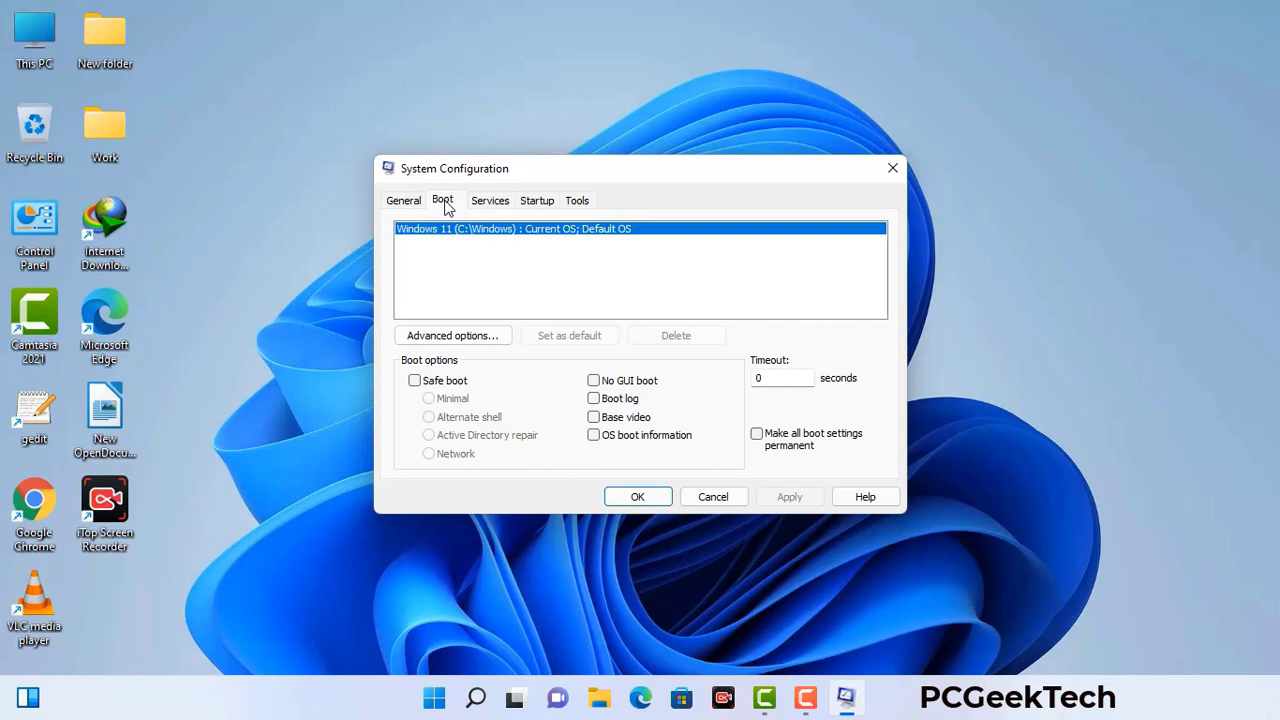
click(414, 381)
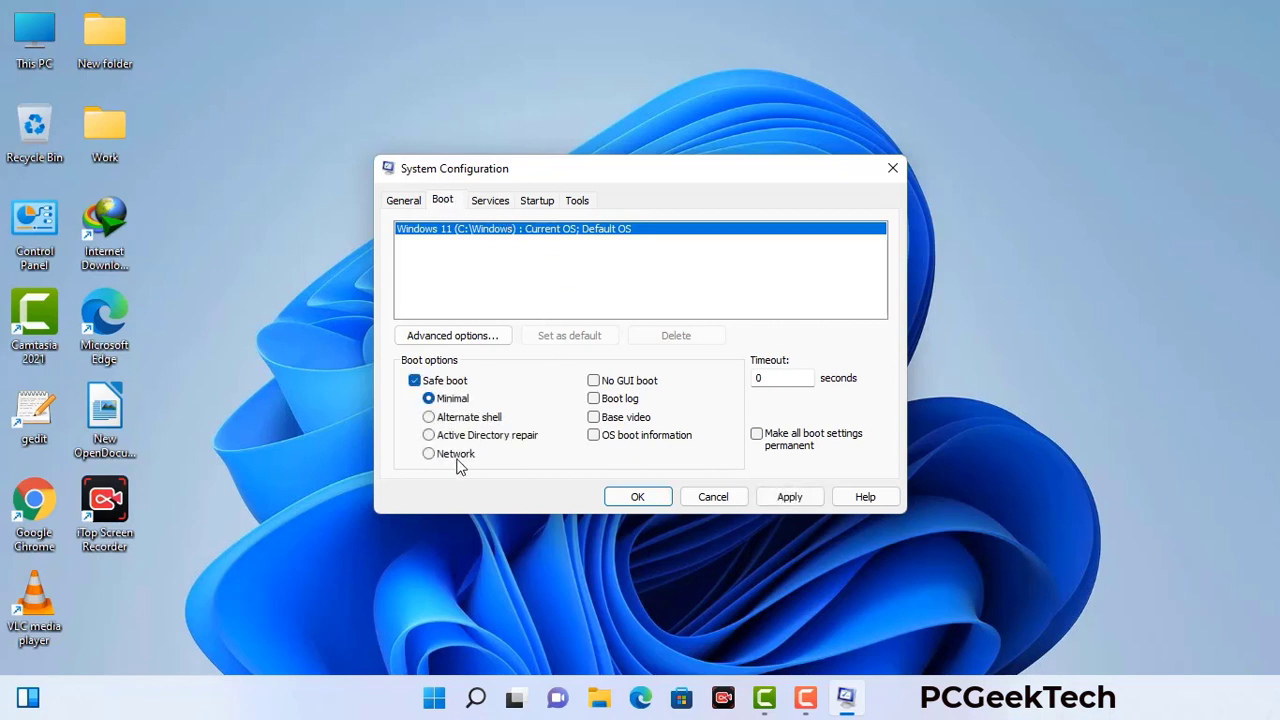
click(455, 455)
click(788, 497)
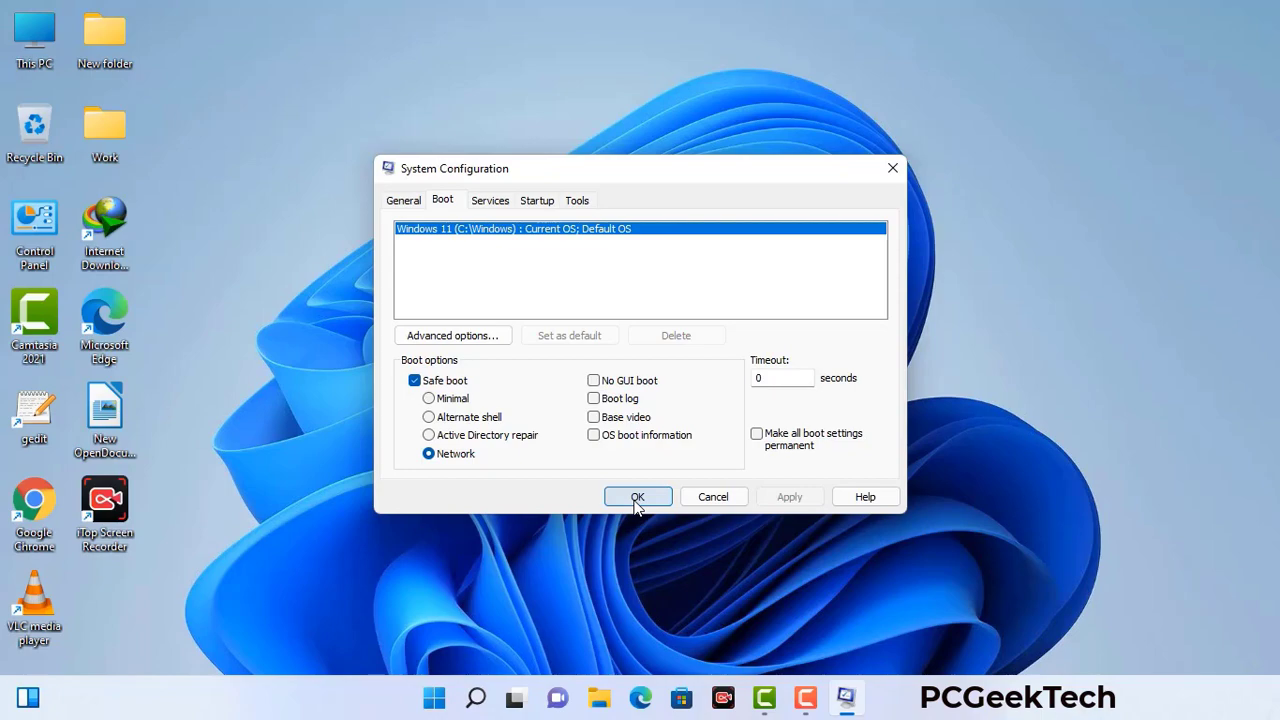
click(636, 497)
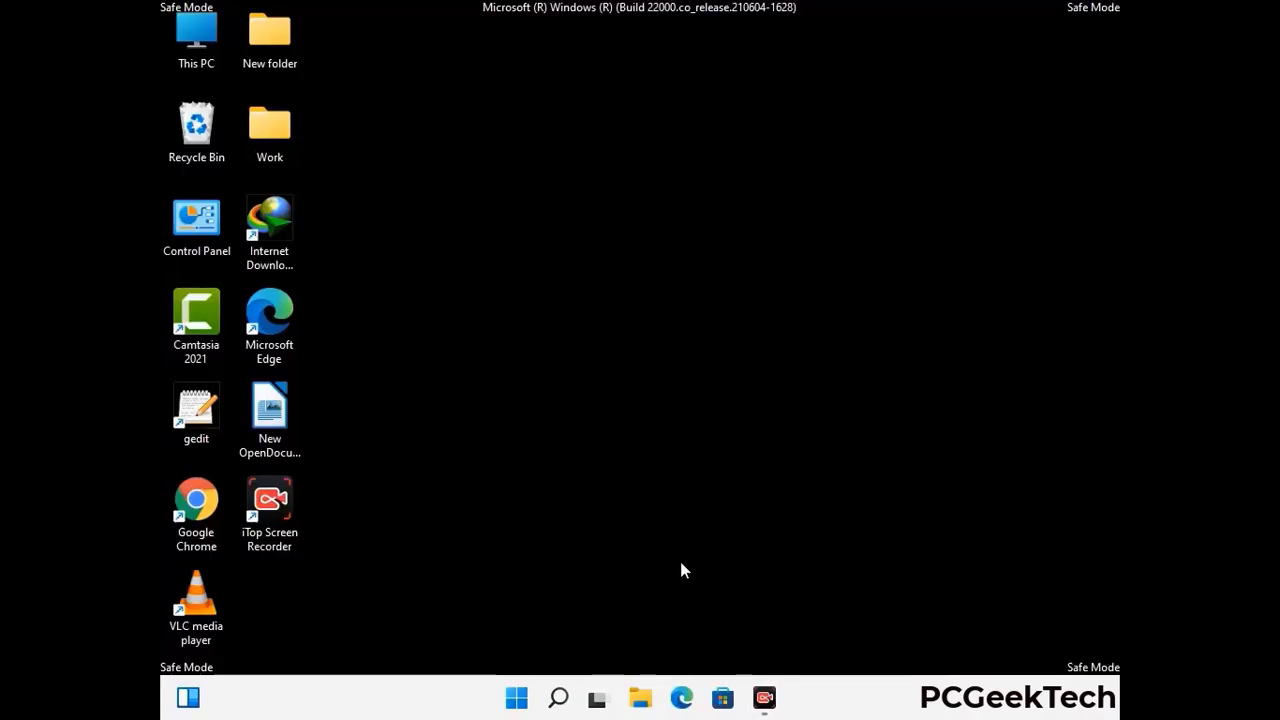
Step: Set File Explorer Options to show hidden files, folders and drives, apply, and close Control Panel
double_click(197, 237)
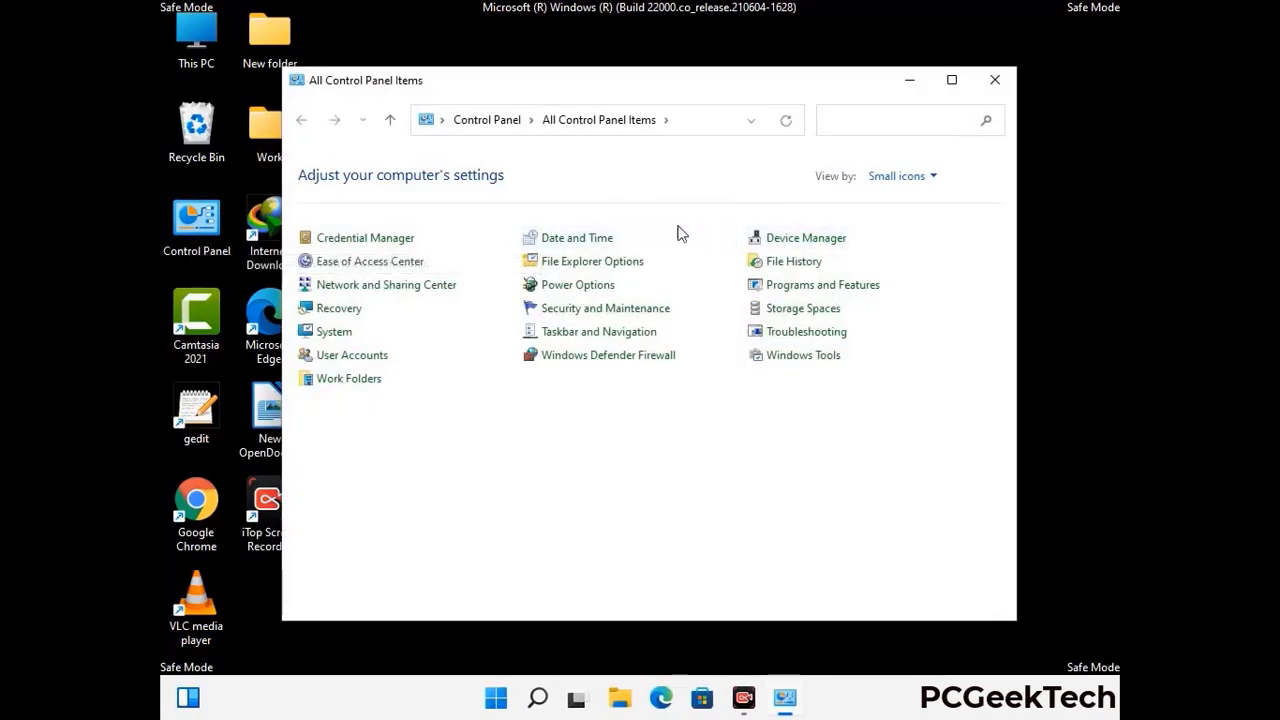
click(617, 262)
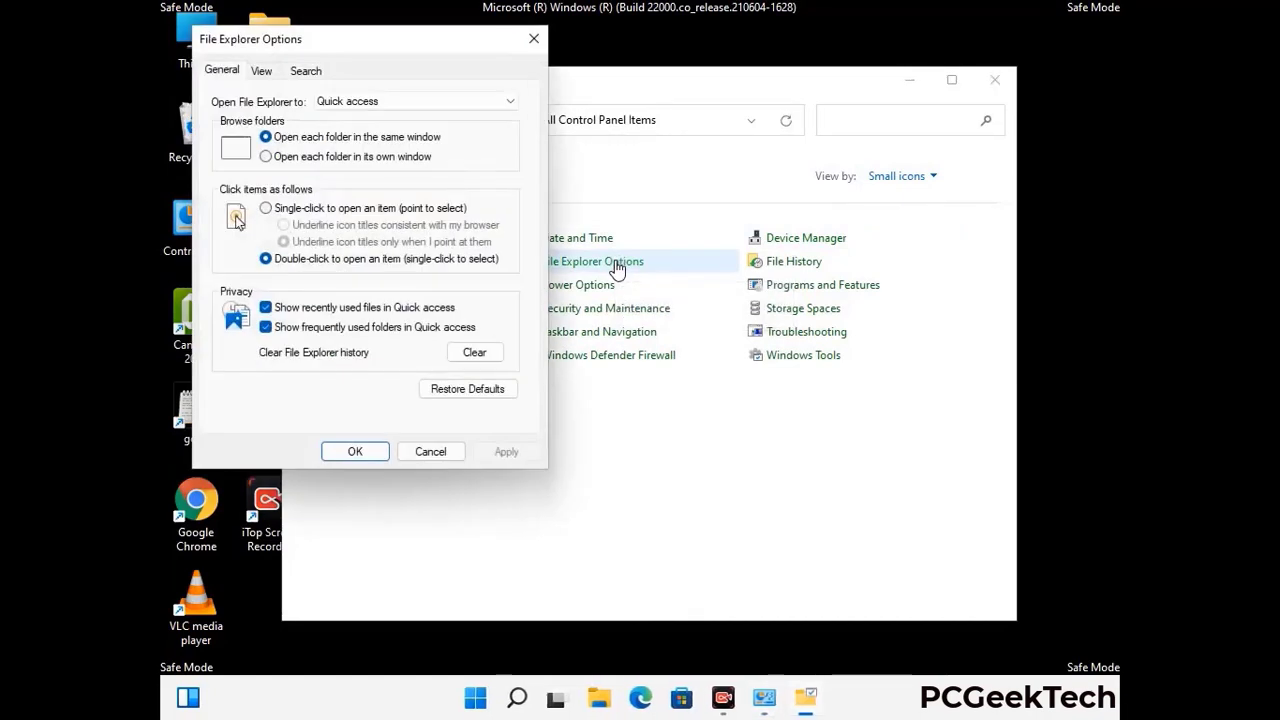
click(266, 72)
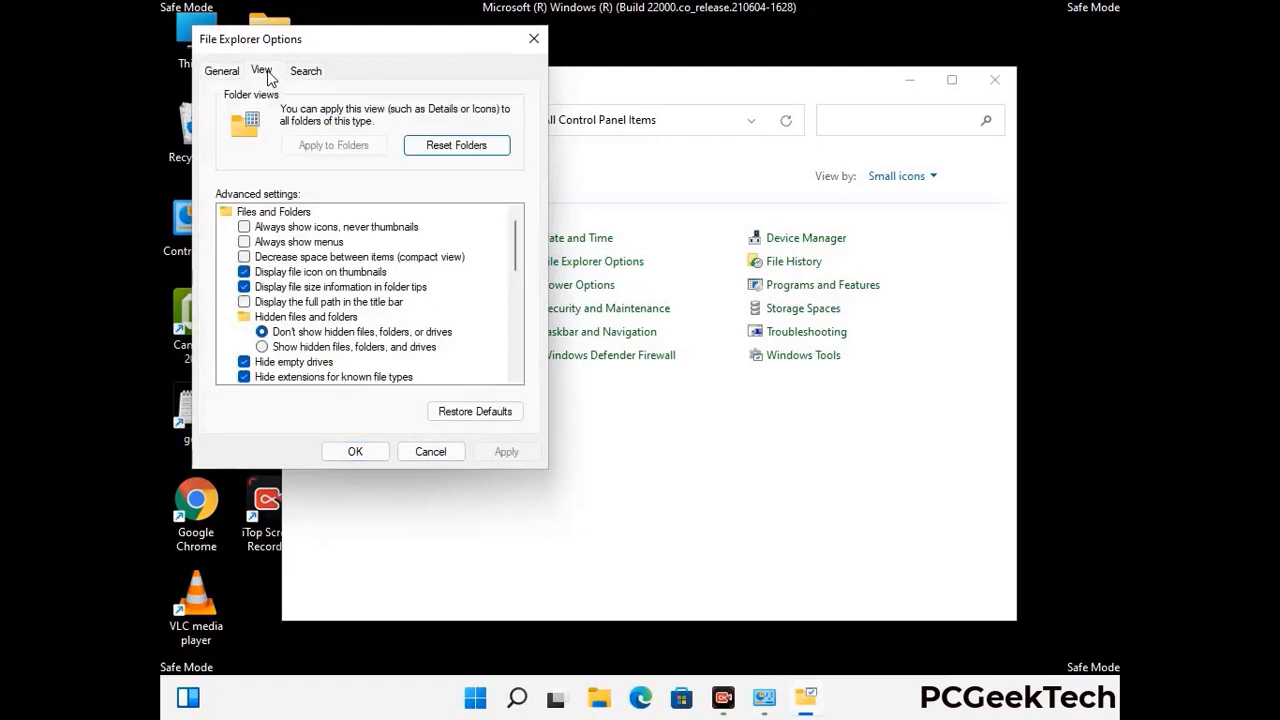
click(262, 347)
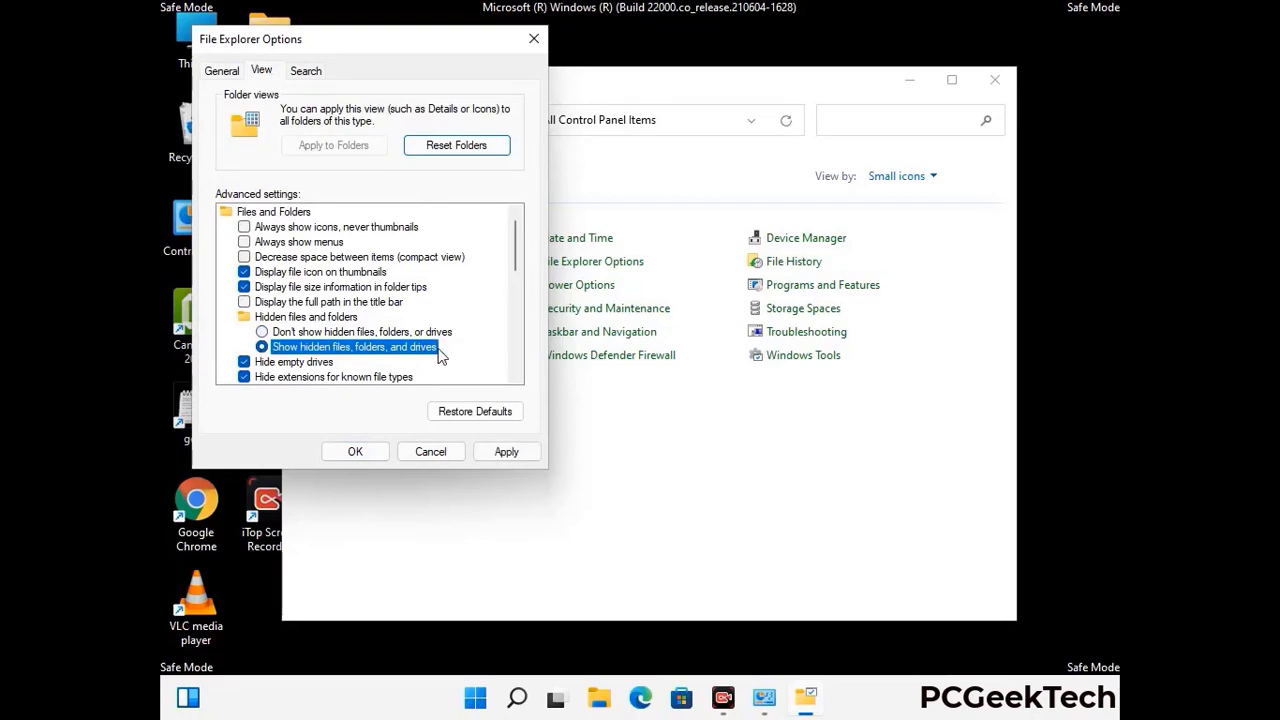
click(505, 454)
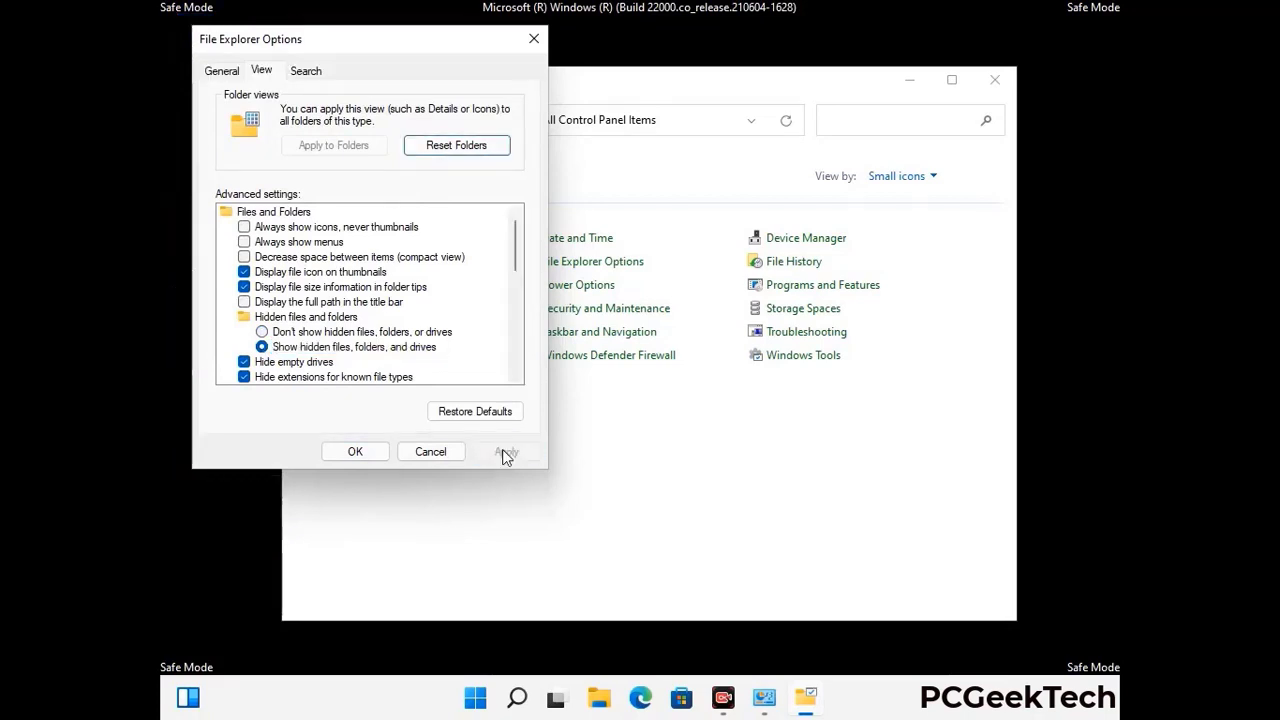
click(336, 454)
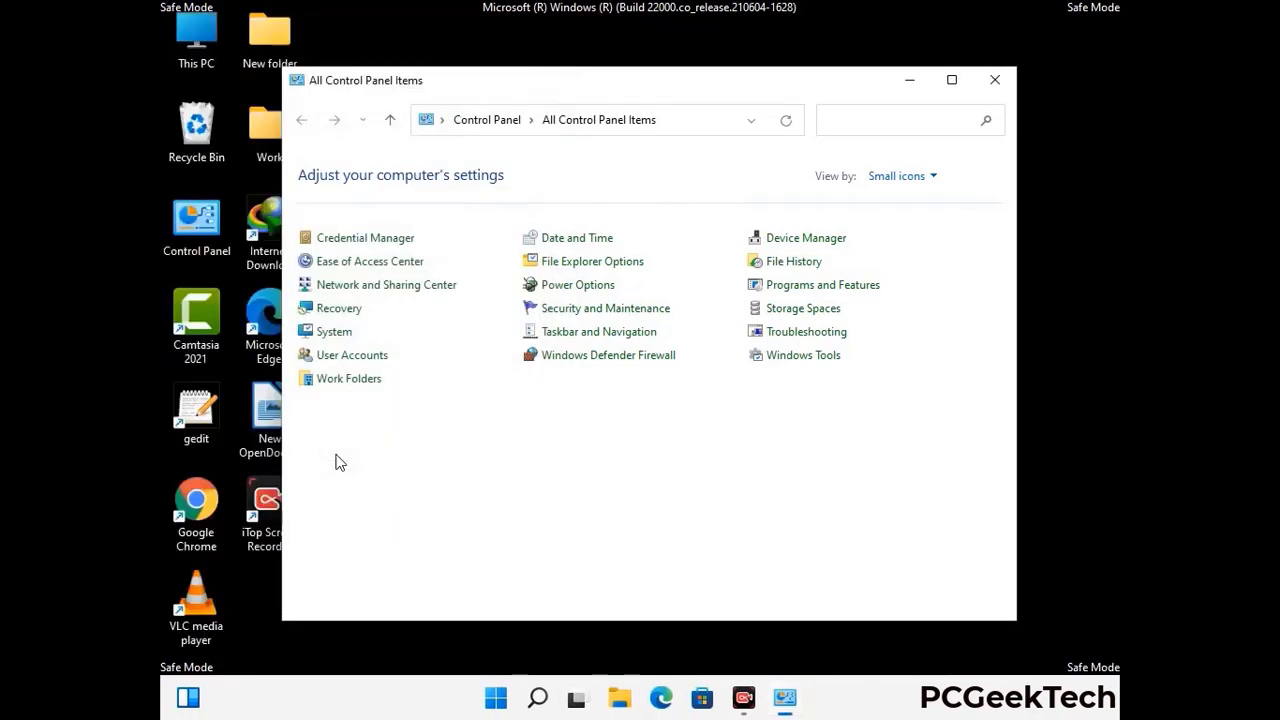
click(990, 84)
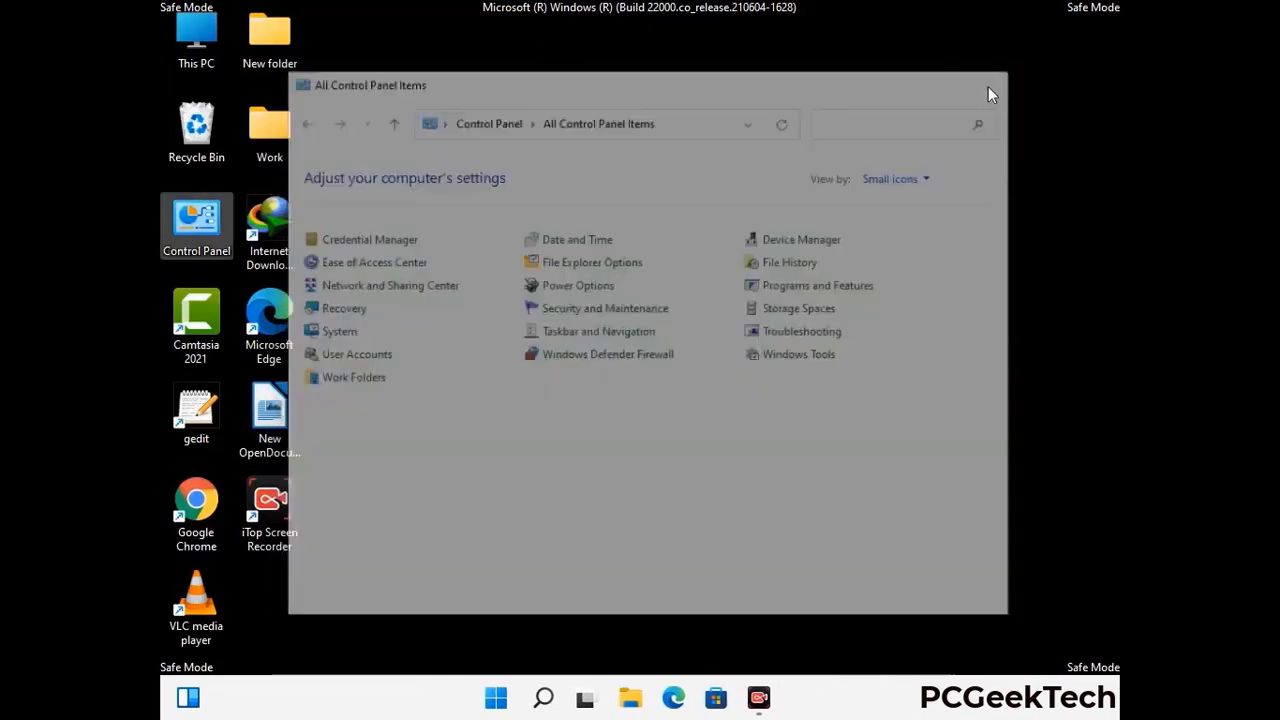
Step: Browse from This PC to C:\Windows\System32\drivers\etc in File Explorer
double_click(190, 60)
click(566, 440)
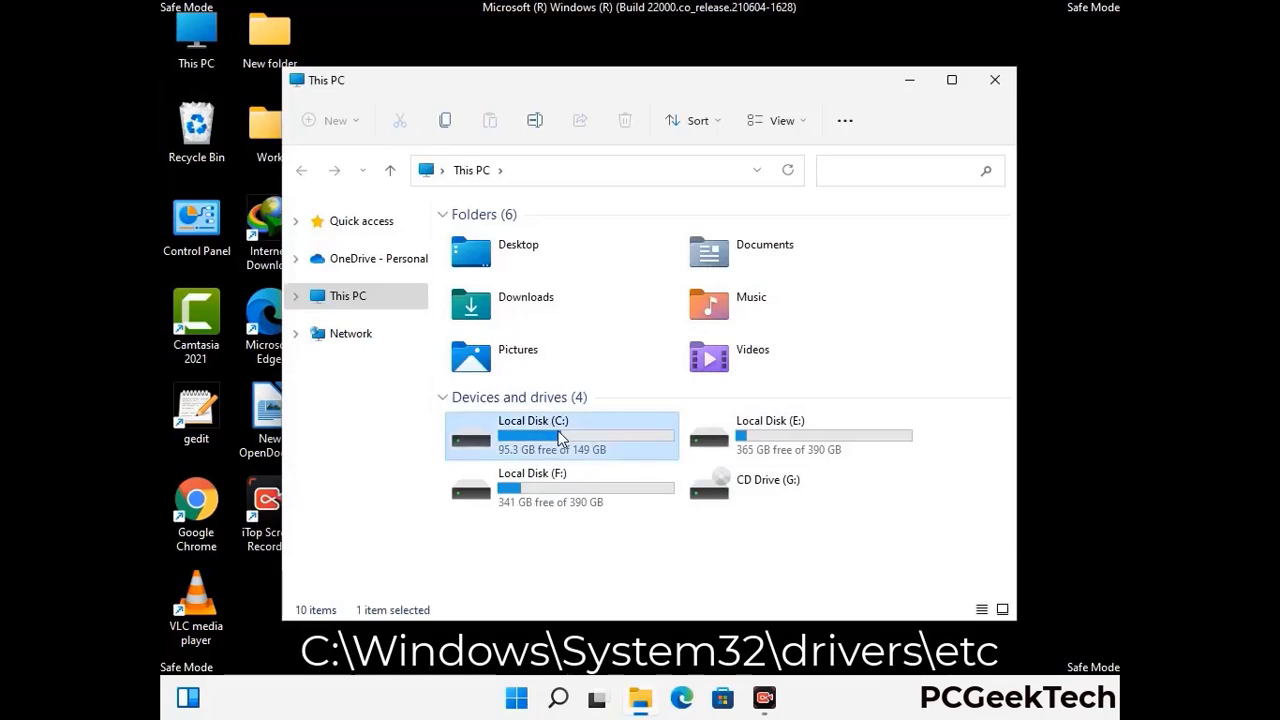
double_click(560, 438)
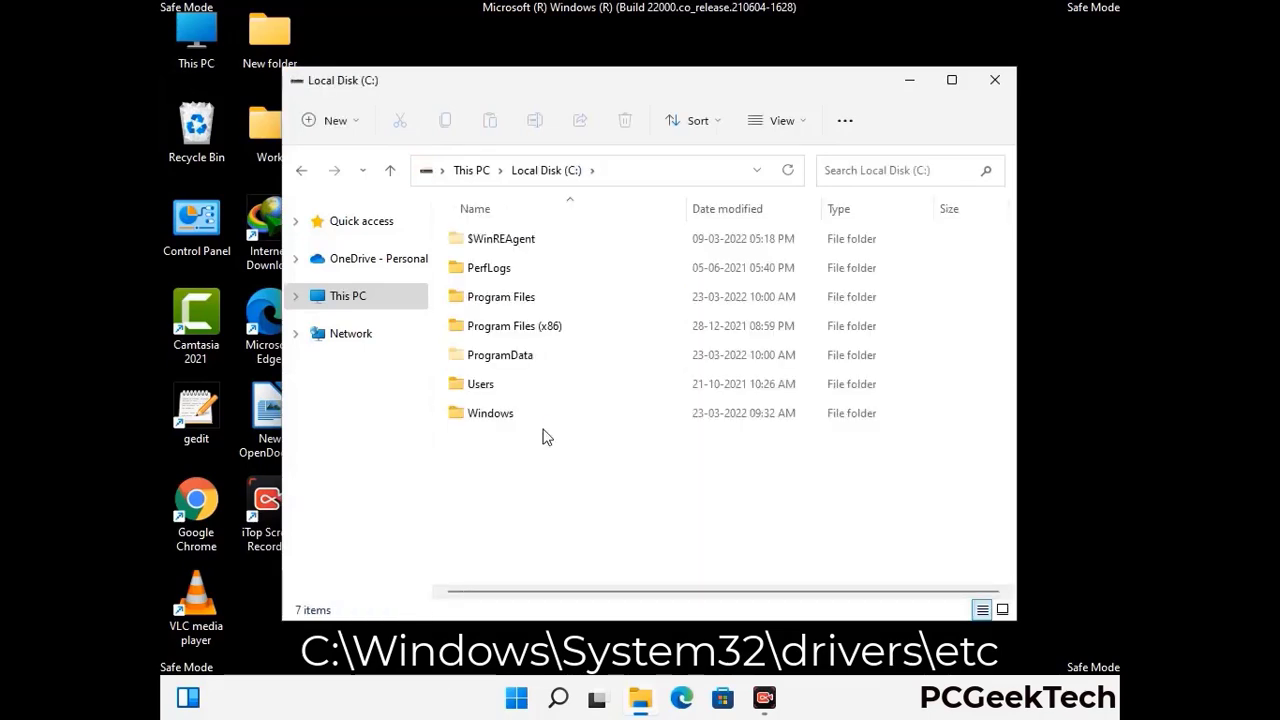
double_click(481, 413)
scroll(634, 431, down, 6)
scroll(634, 431, down, 12)
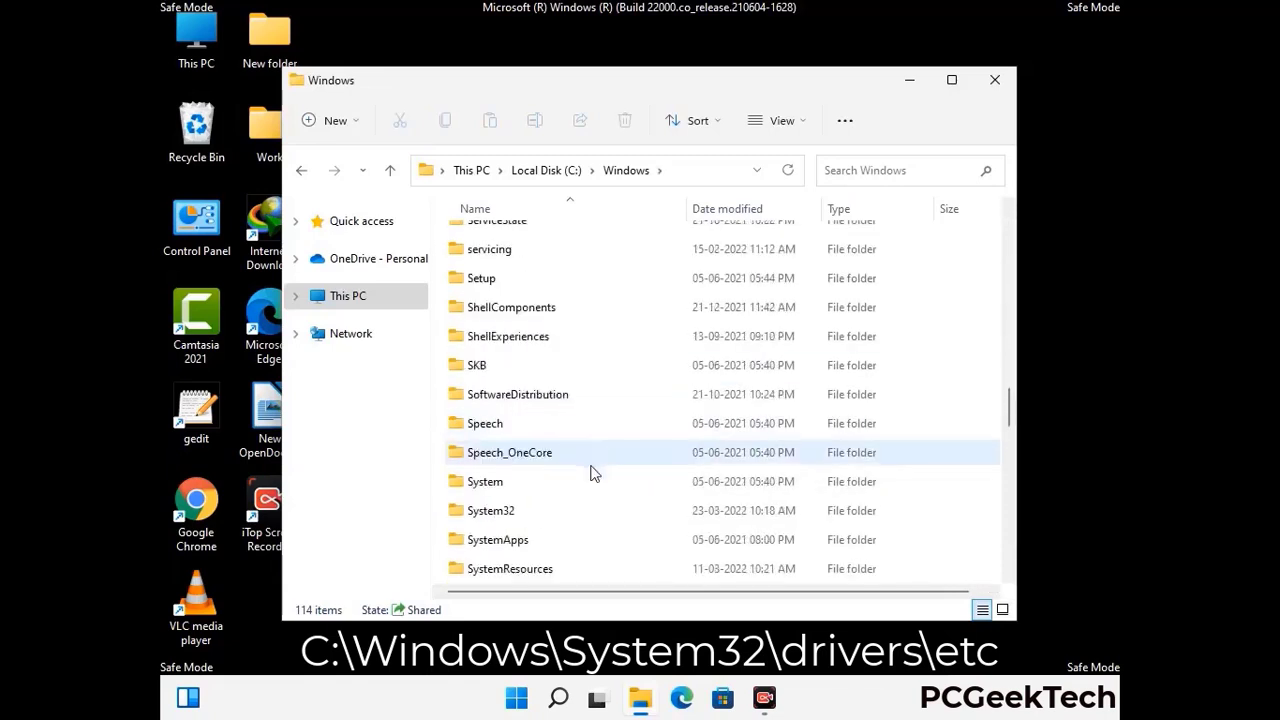
scroll(591, 471, down, 1)
double_click(485, 424)
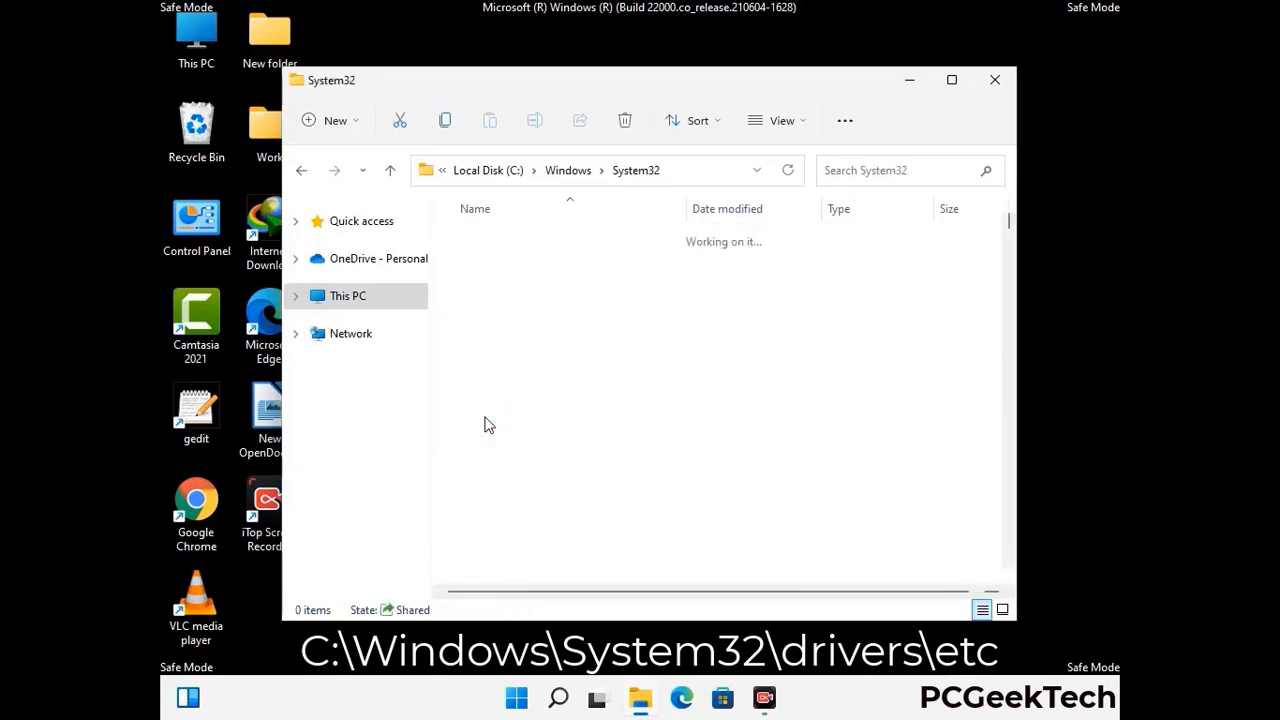
scroll(549, 437, down, 5)
double_click(497, 548)
double_click(475, 297)
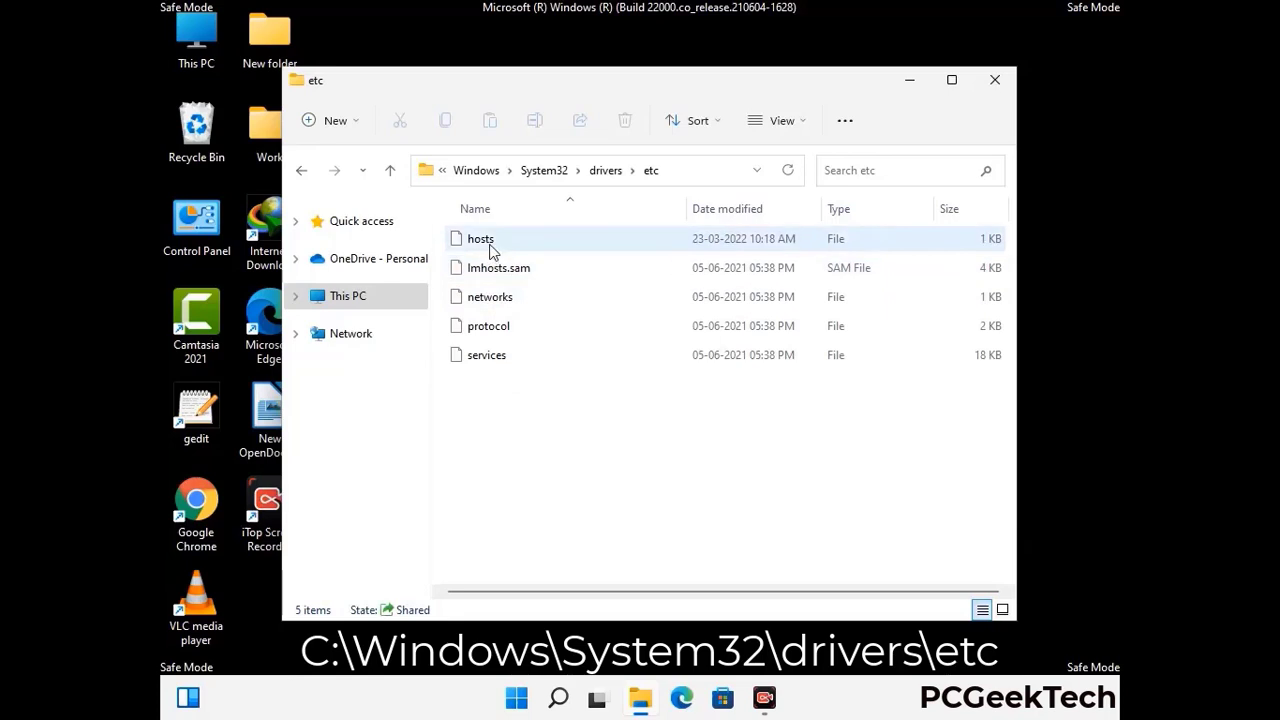
Step: Open the hosts file with Notepad
click(491, 250)
double_click(491, 251)
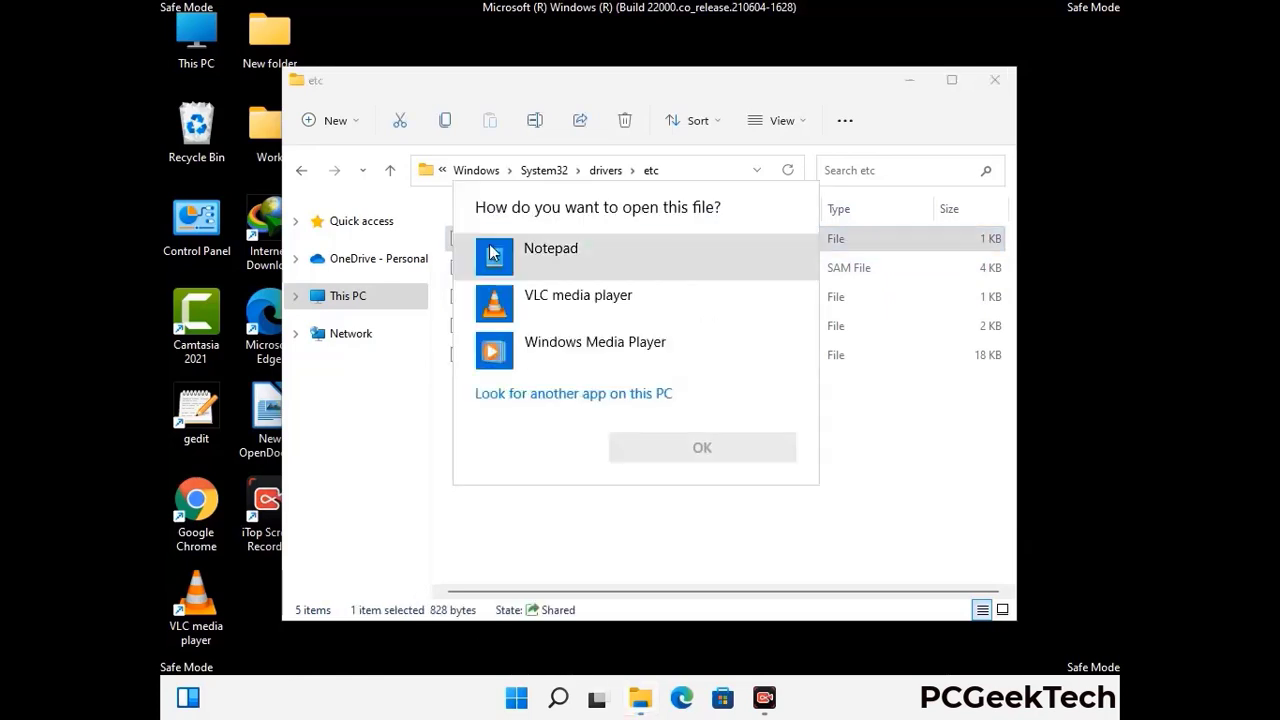
click(567, 248)
click(712, 449)
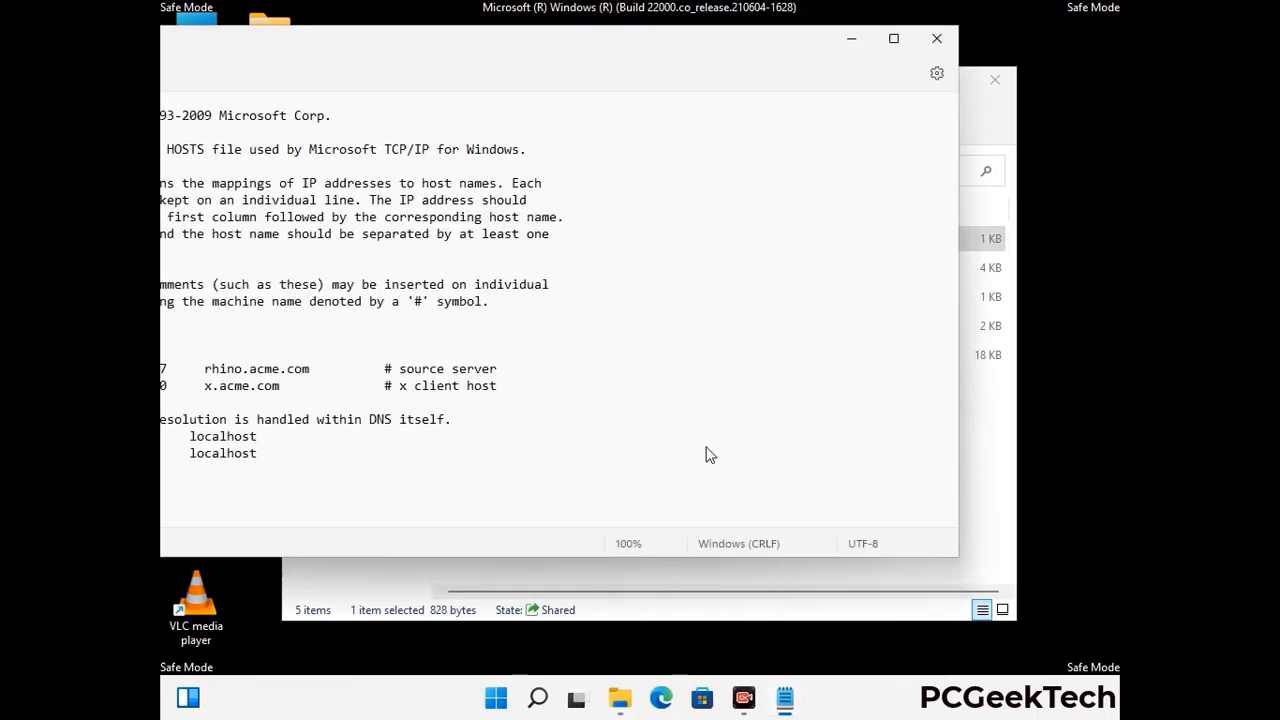
Step: Add blank lines after the last localhost entry and save the hosts file
drag(481, 47, 669, 57)
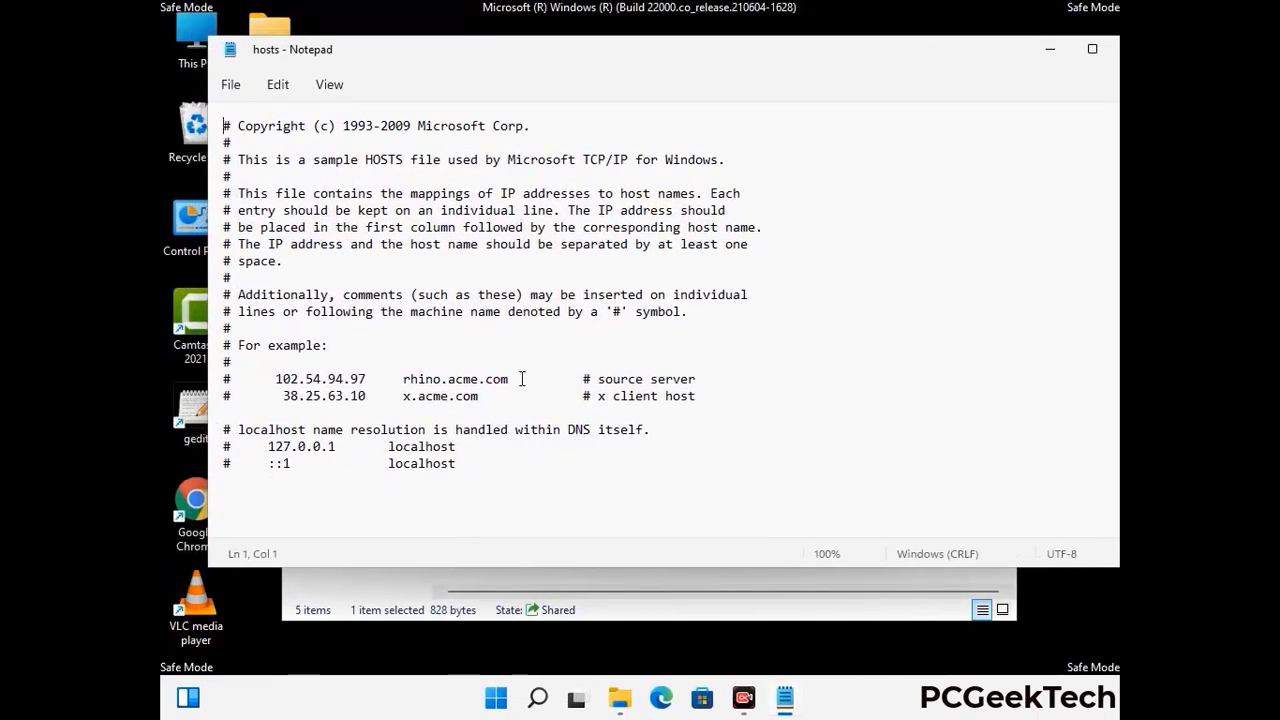
click(480, 469)
key(Return)
key(Return)
scroll(268, 279, down, 1)
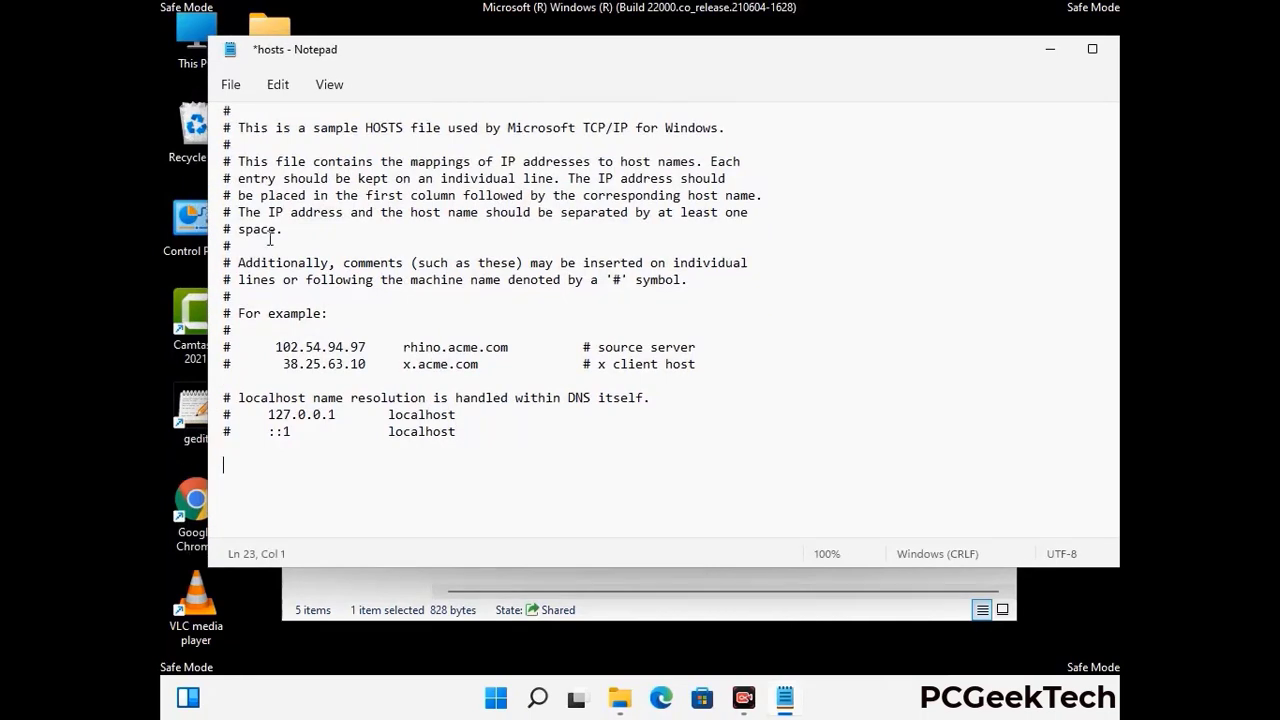
click(231, 85)
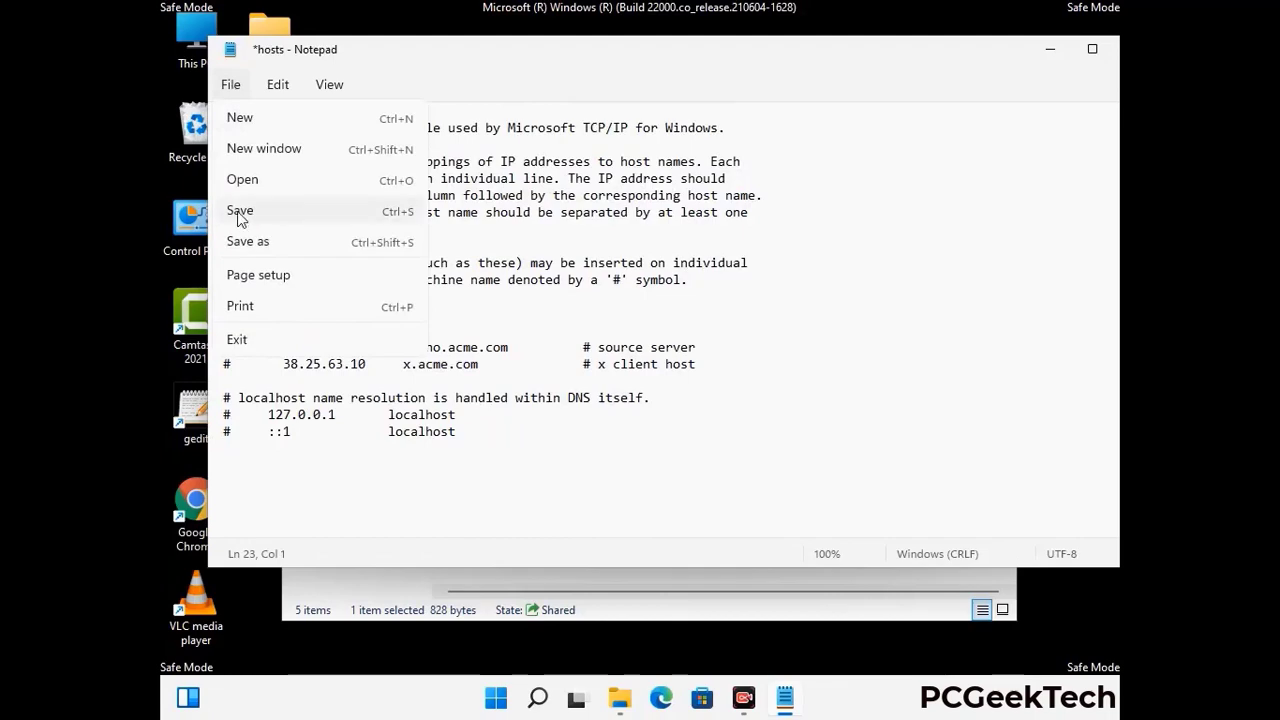
click(250, 212)
Step: Close Notepad and the etc folder window
drag(964, 40, 822, 44)
click(988, 50)
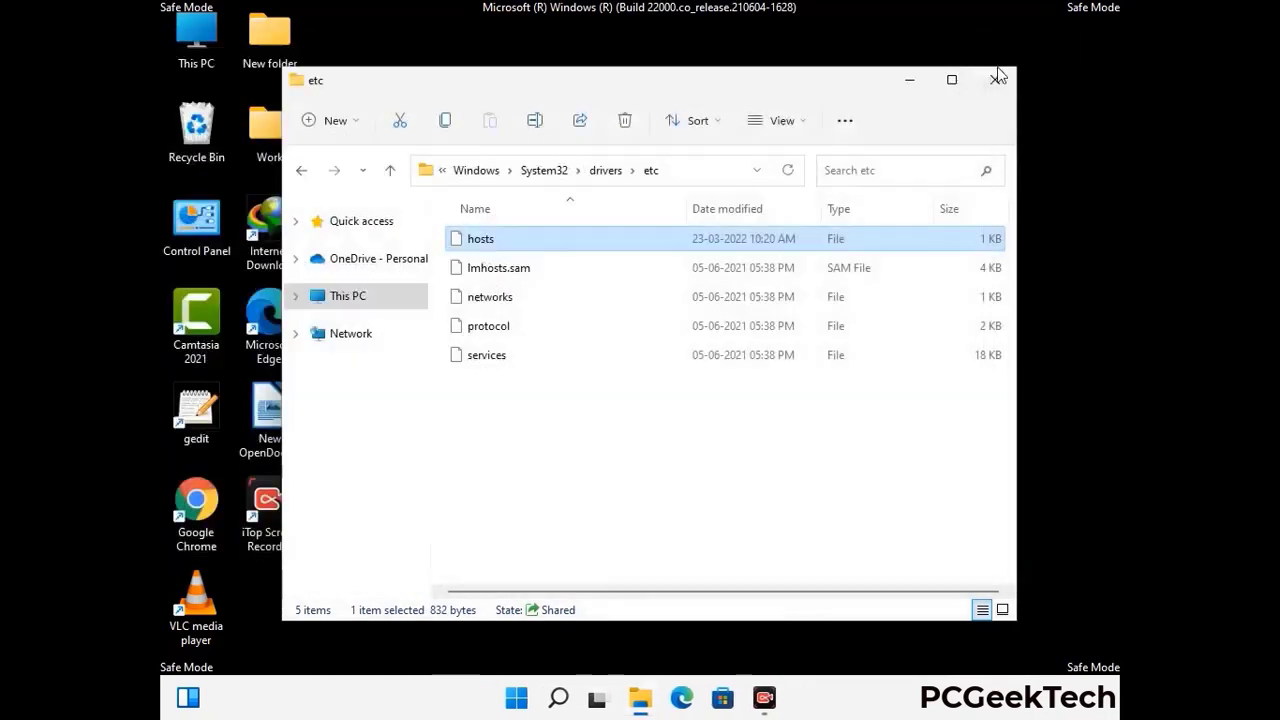
click(997, 78)
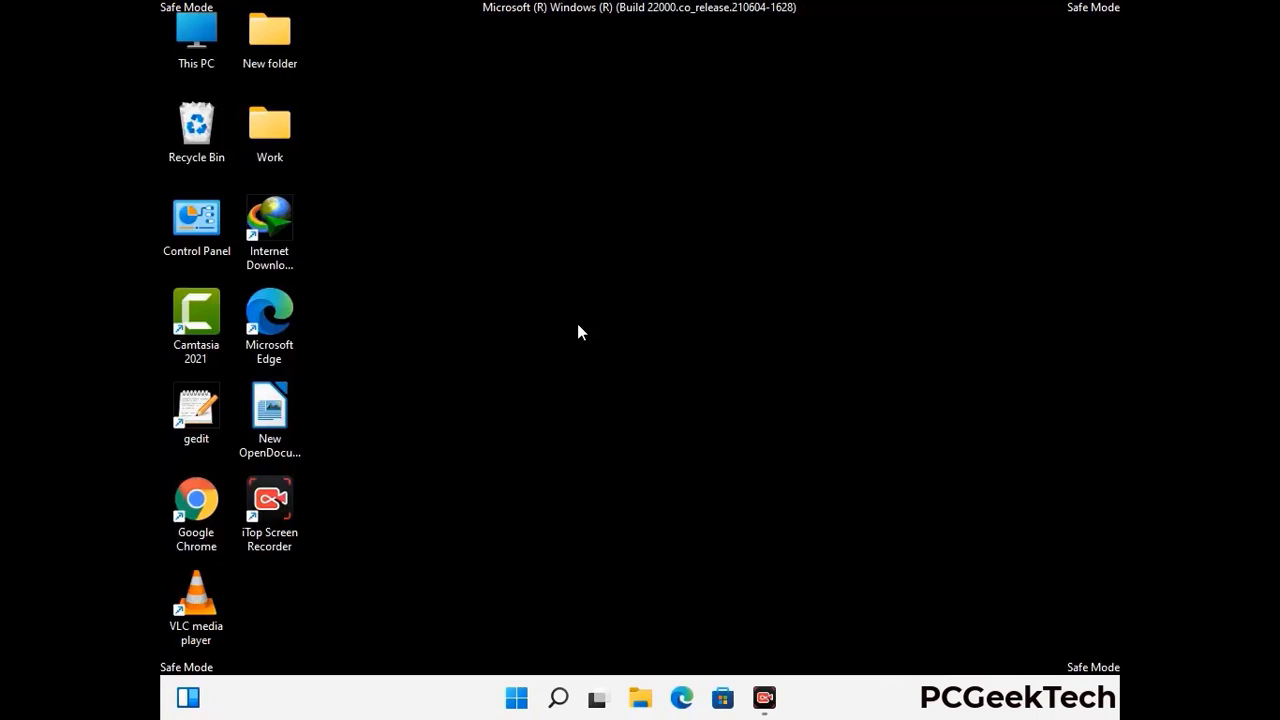
Step: Run %appdata% to open the Roaming AppData folder
key(super+r)
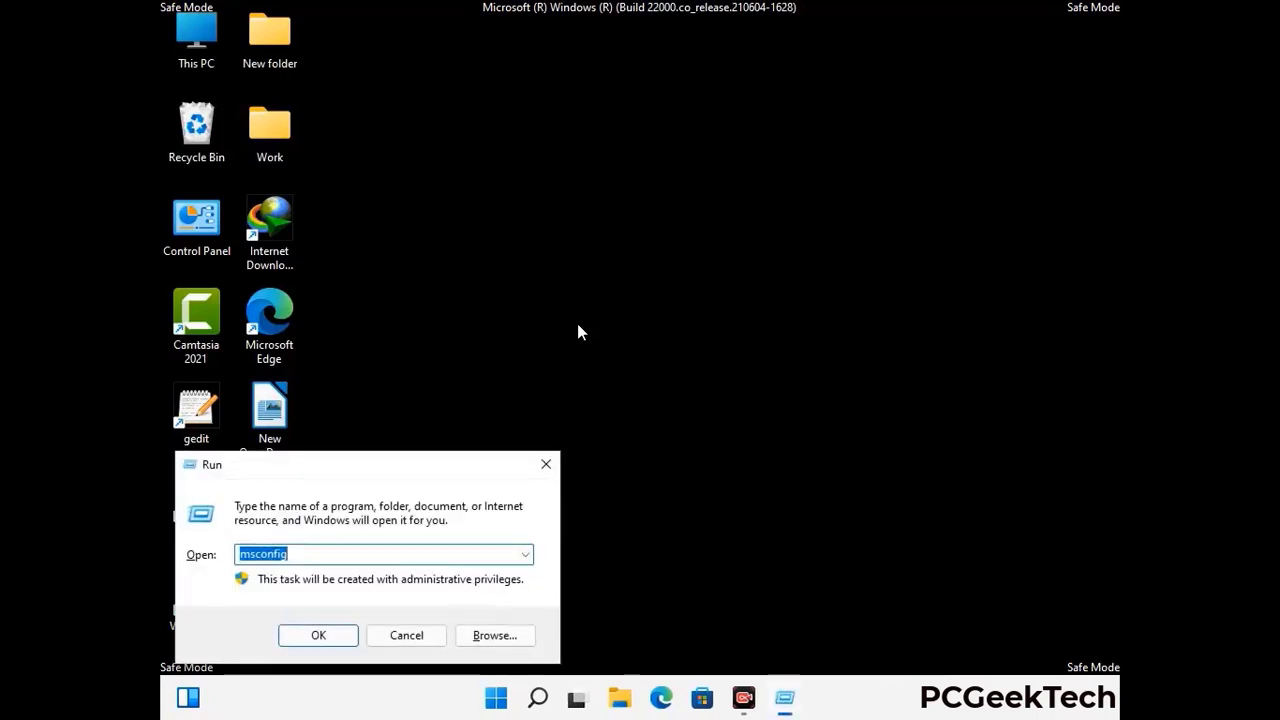
drag(366, 462, 594, 196)
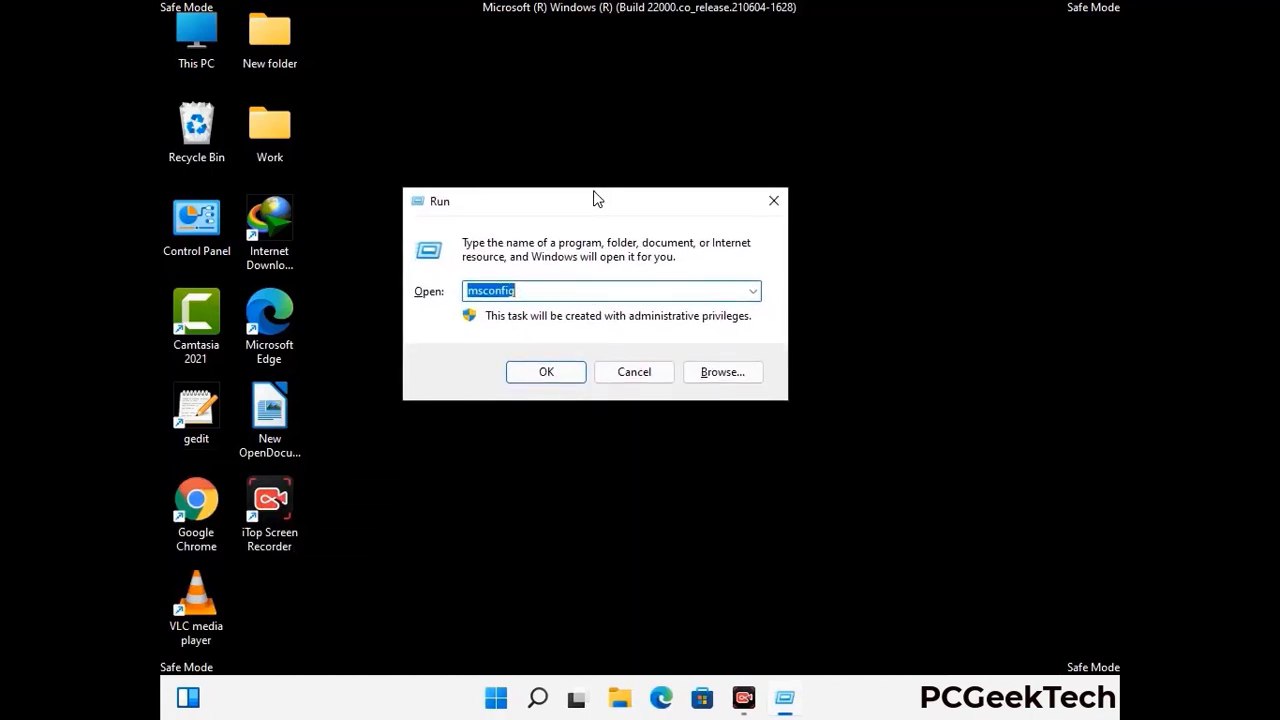
text(%)
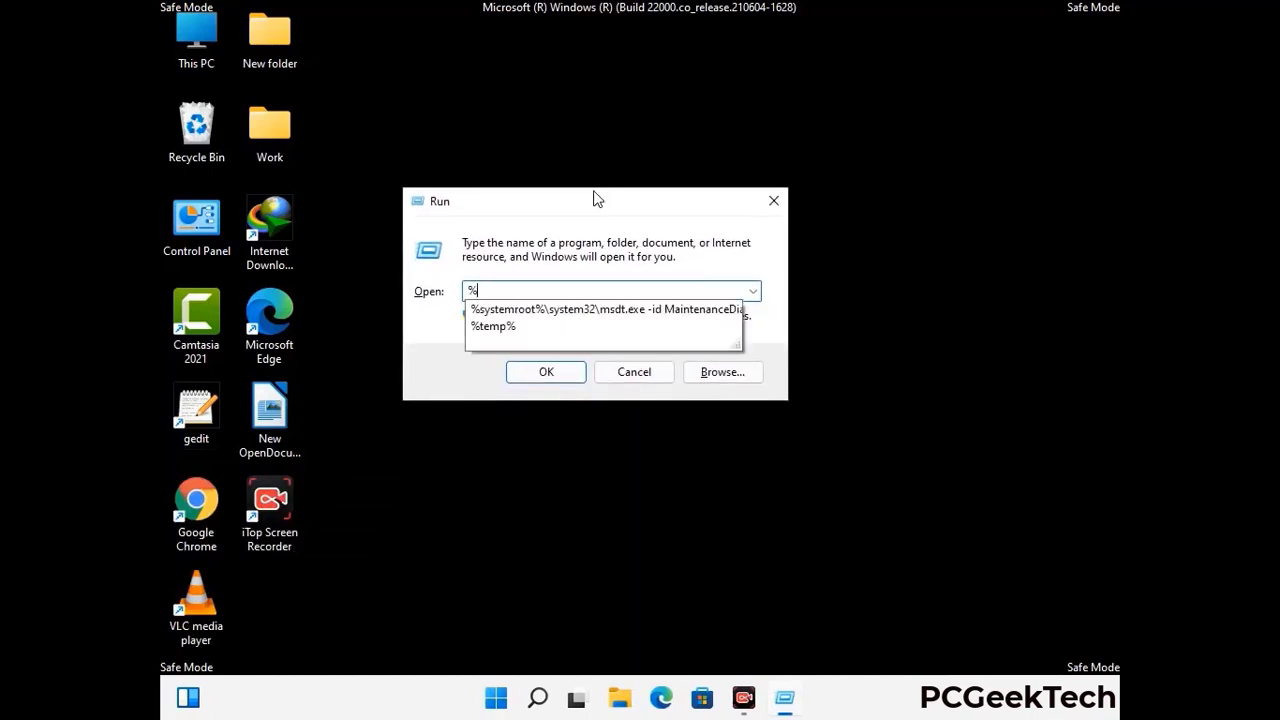
text(a)
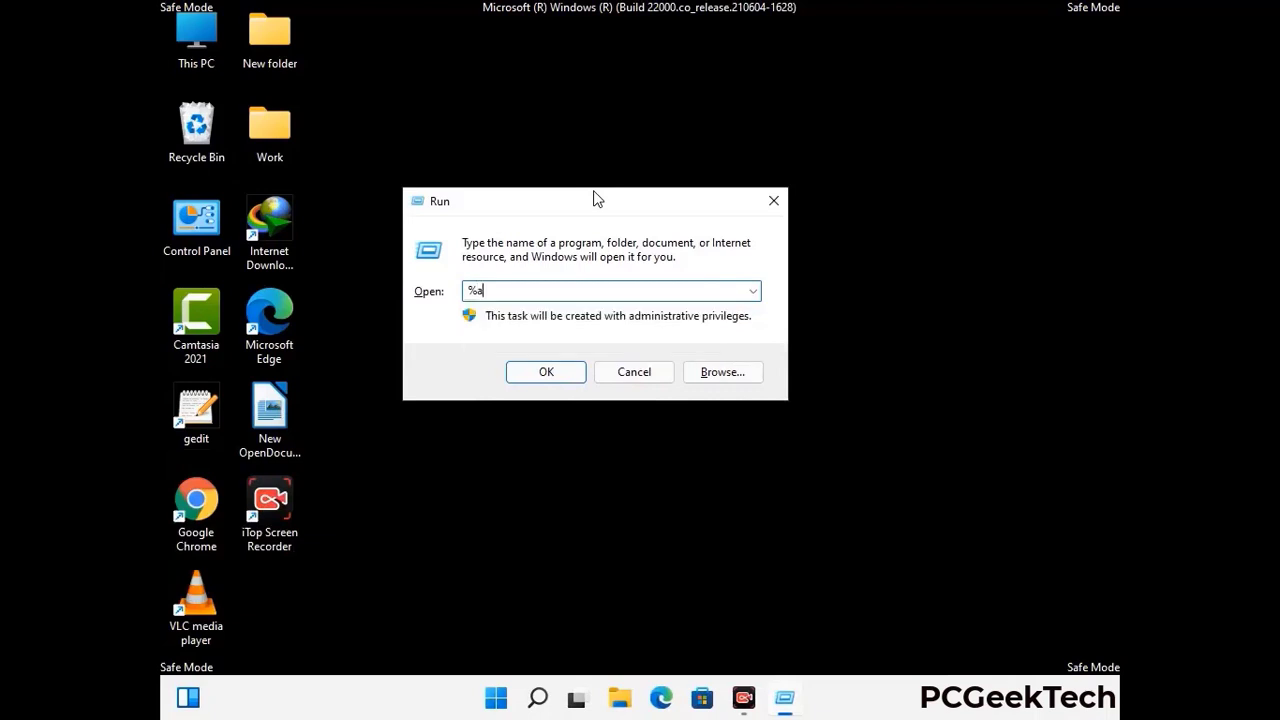
text(ppdata%)
key(Return)
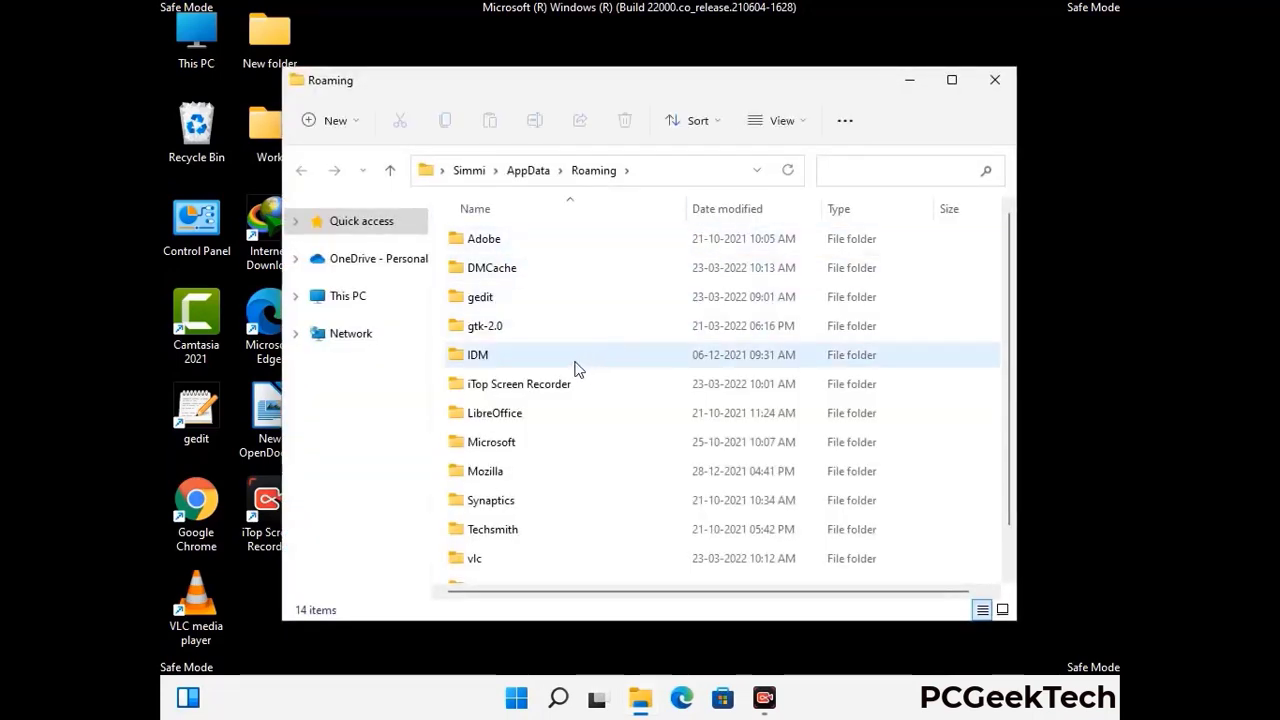
Step: Delete the leftover Zoom folder from Roaming AppData and close the window
scroll(598, 361, down, 1)
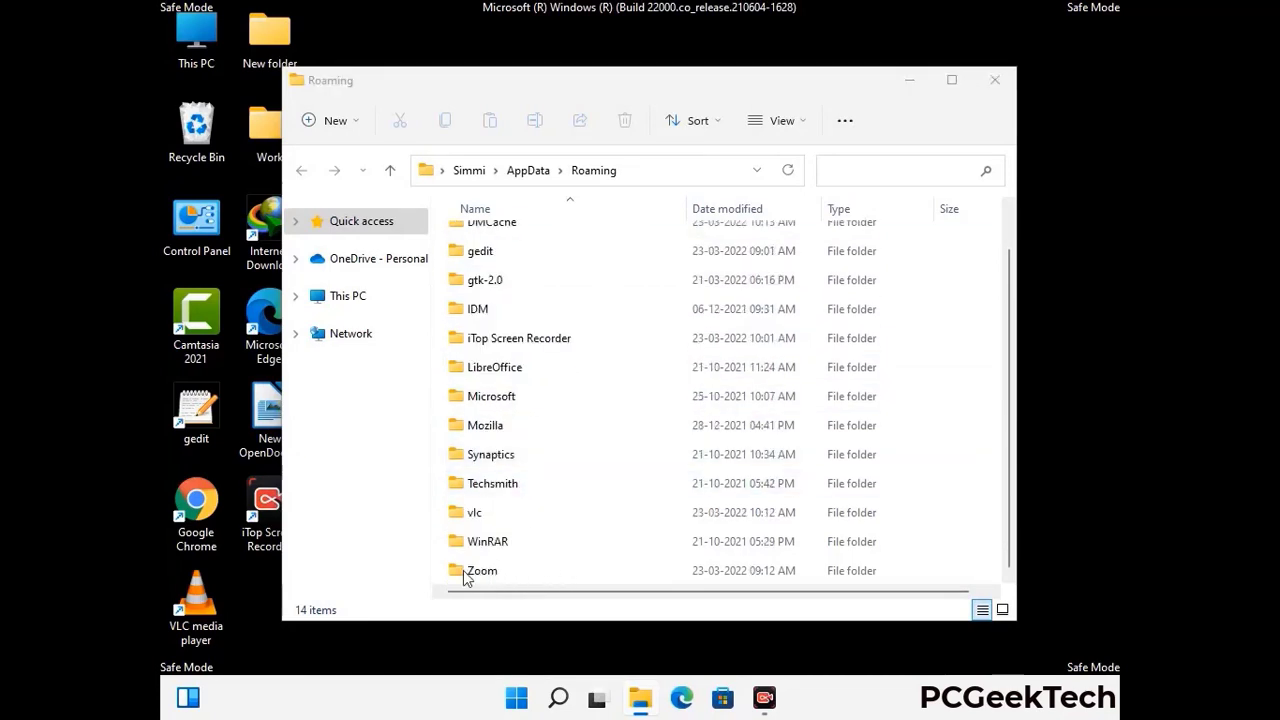
click(715, 566)
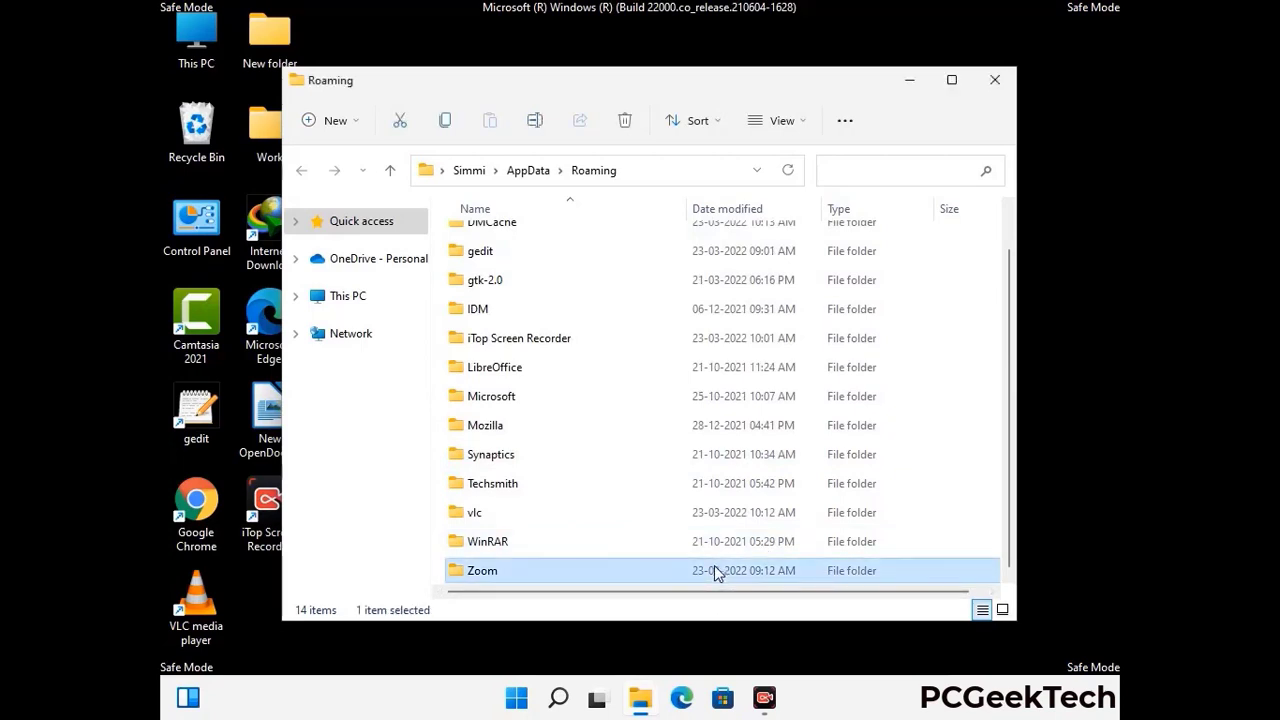
click(633, 127)
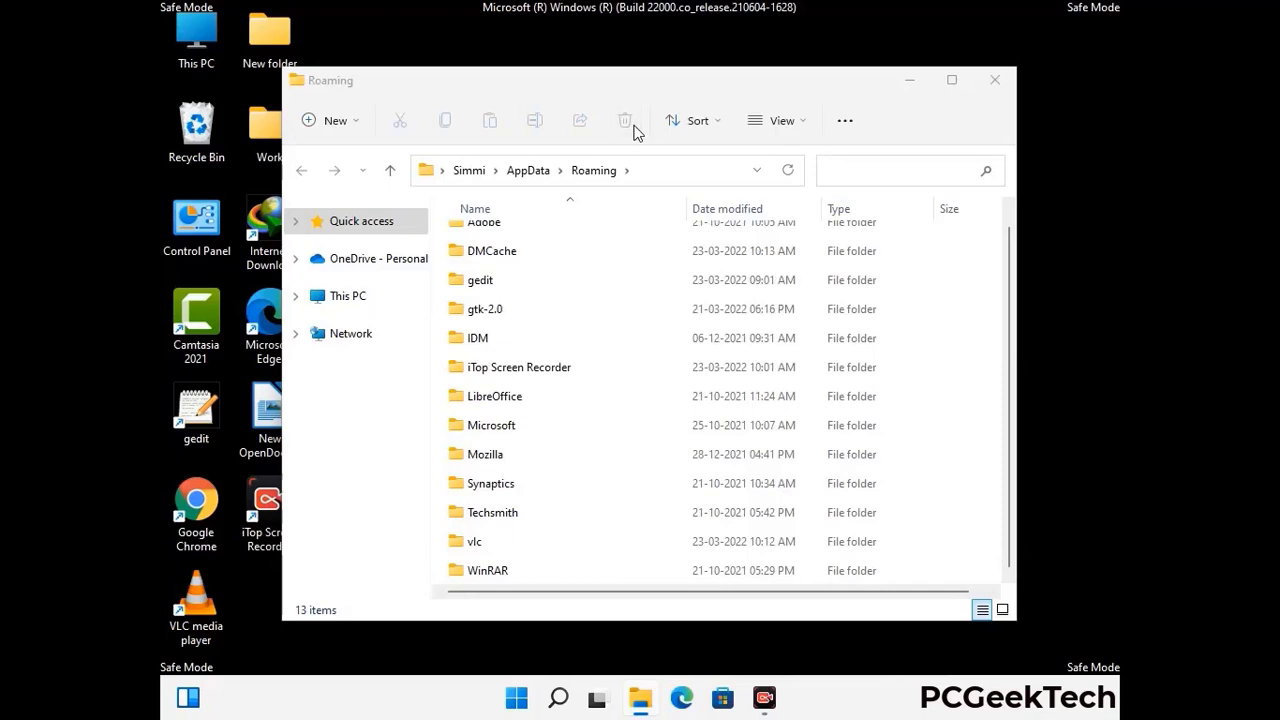
click(992, 86)
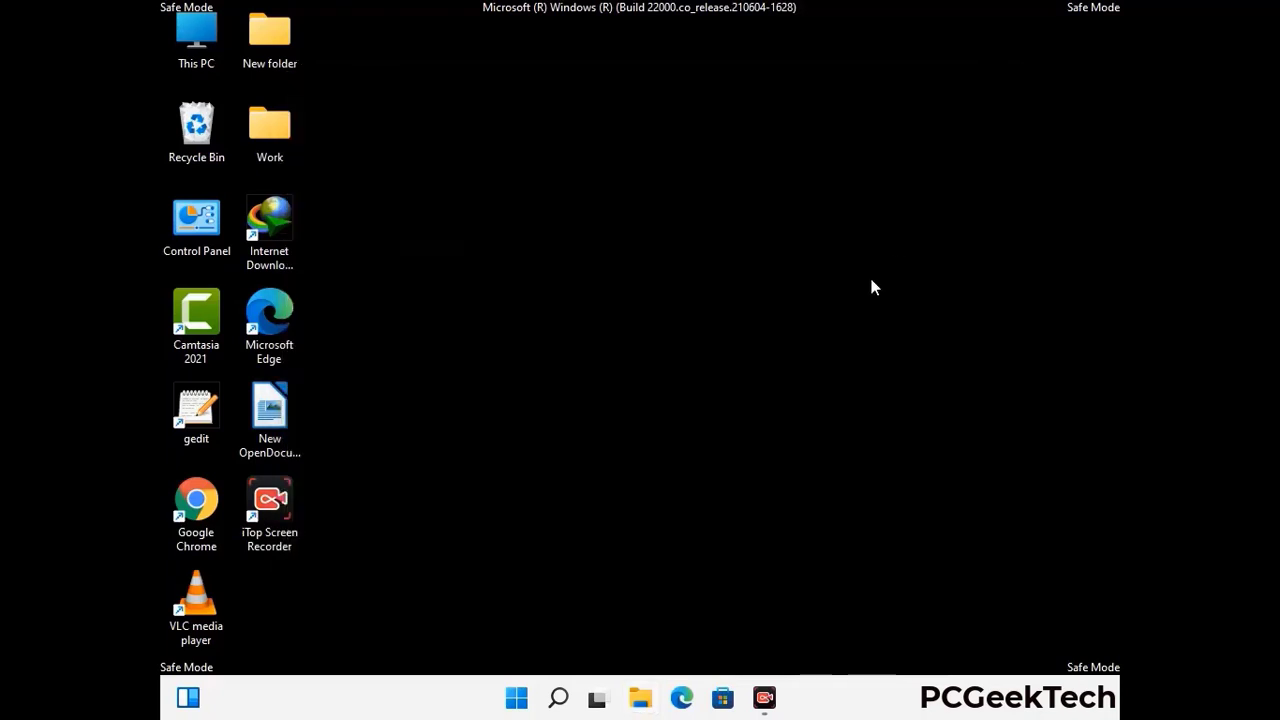
key(super+r)
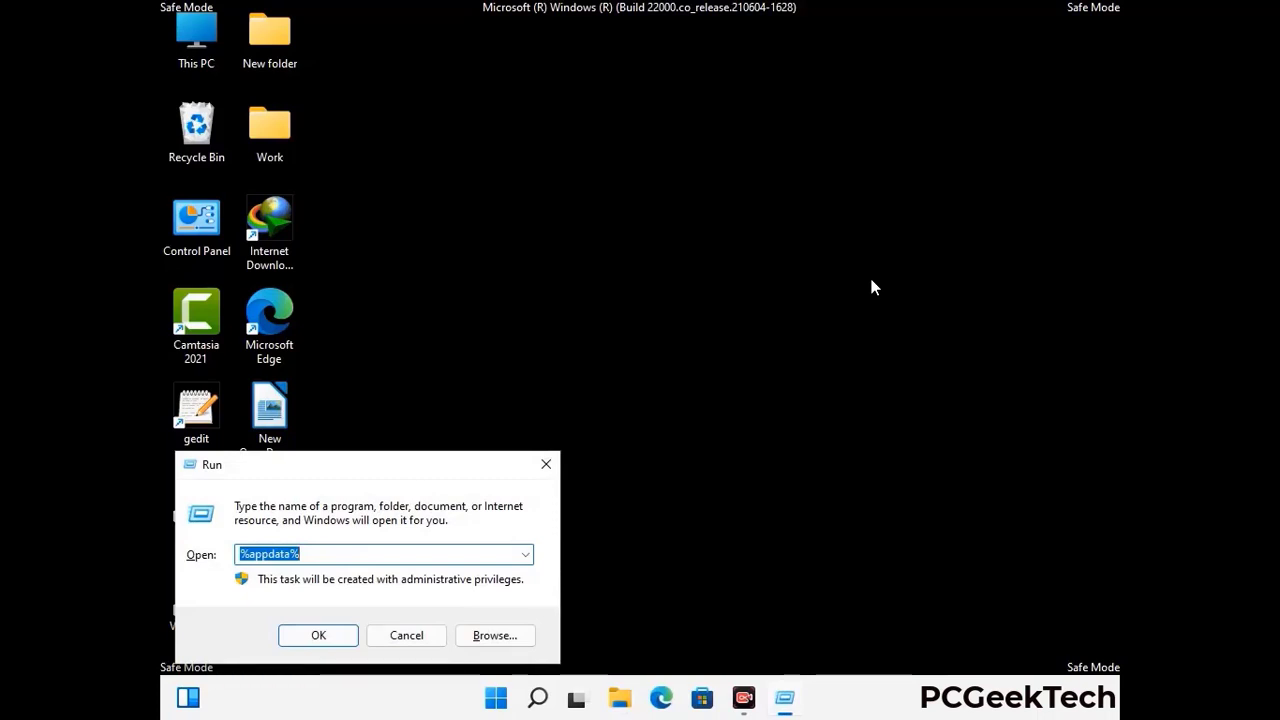
Step: Run %LocalAppData%, delete its Mozilla folder, and close the Local folder window
drag(400, 474, 671, 253)
text(%Loca)
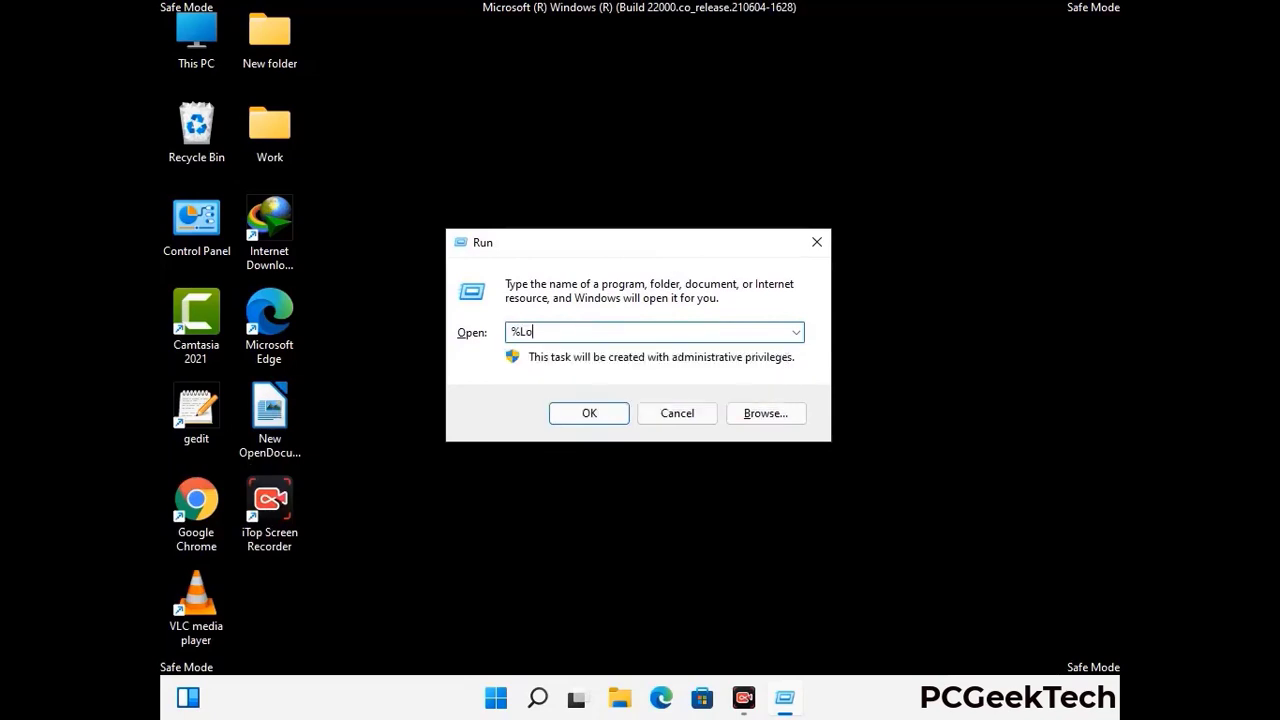
text(lAppData)
key(Return)
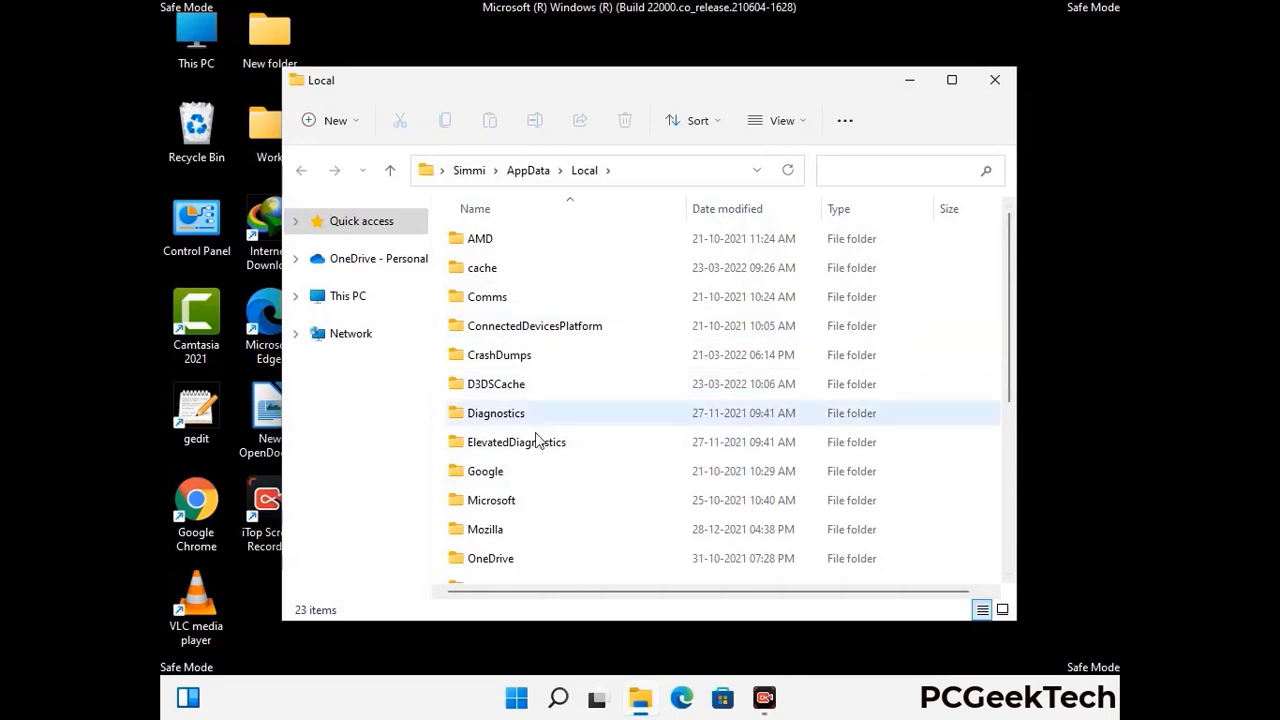
scroll(537, 440, down, 1)
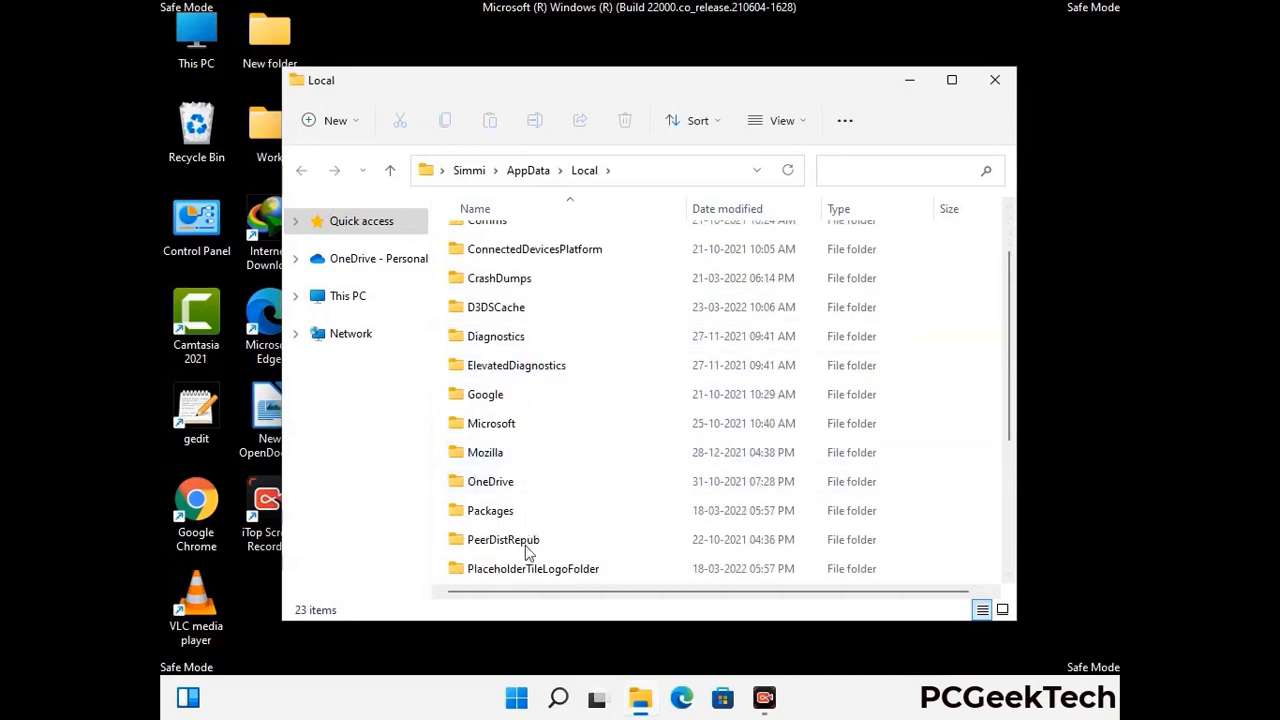
click(501, 460)
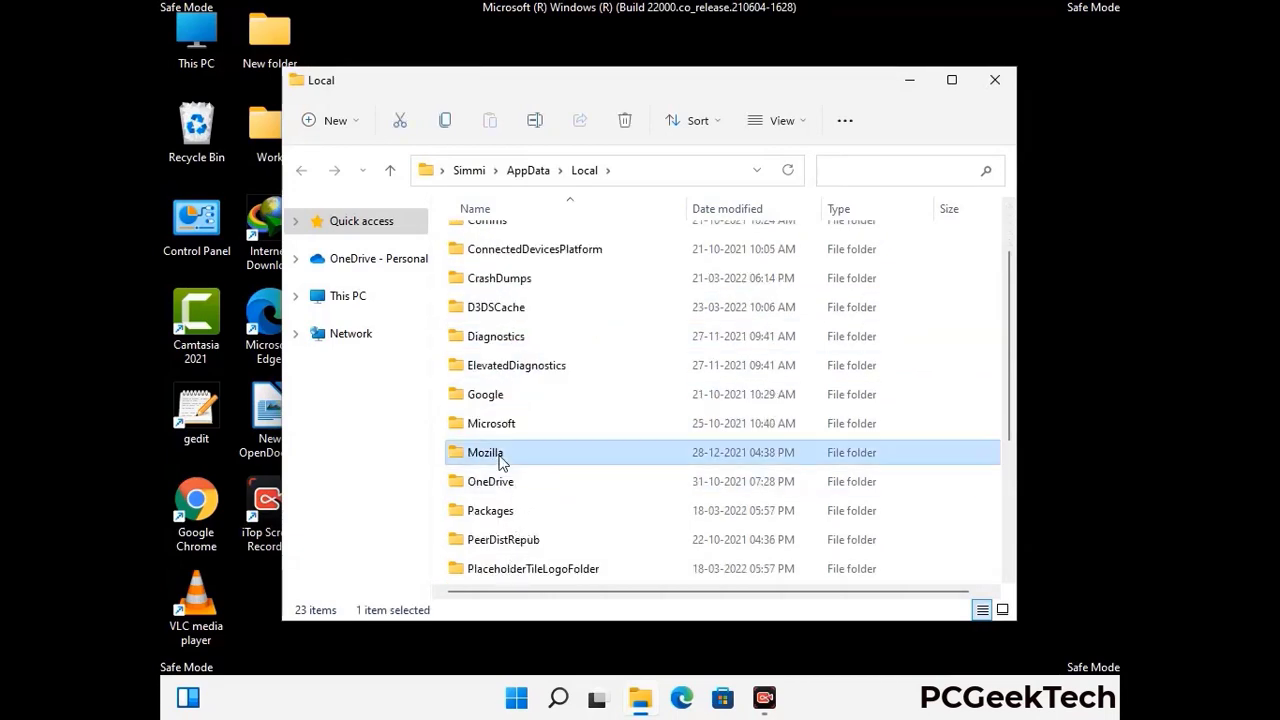
click(624, 122)
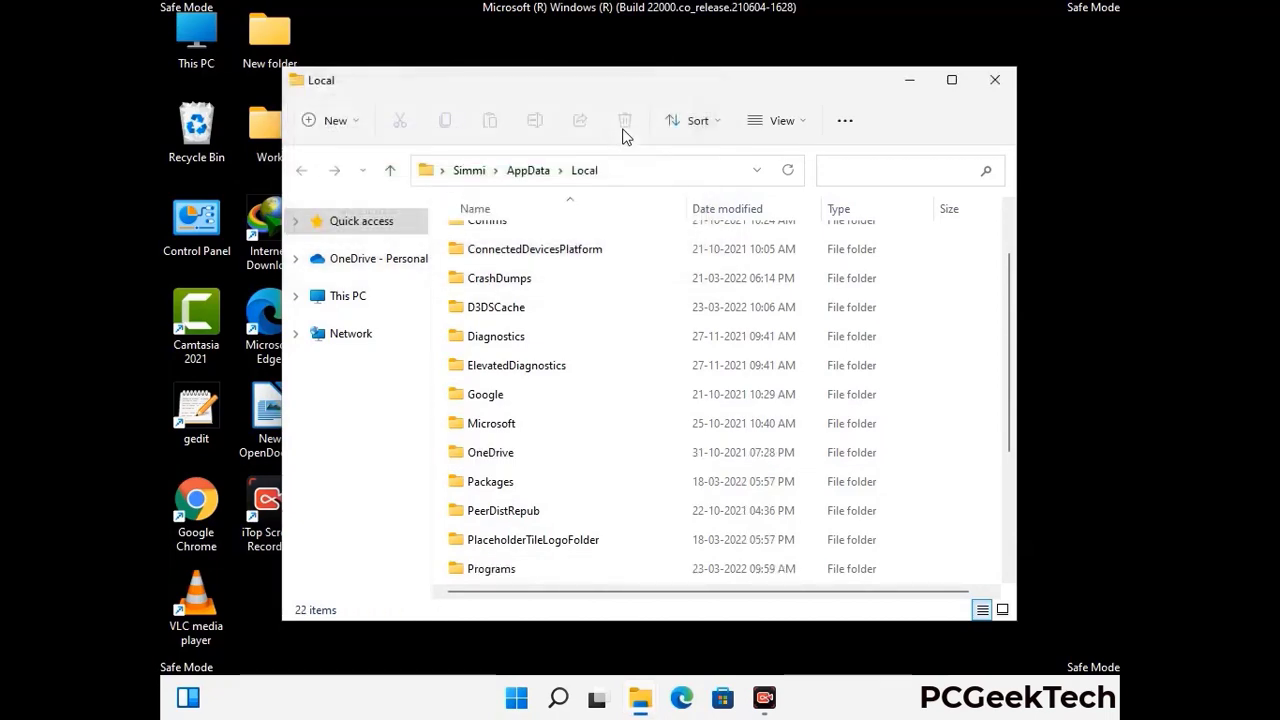
click(995, 82)
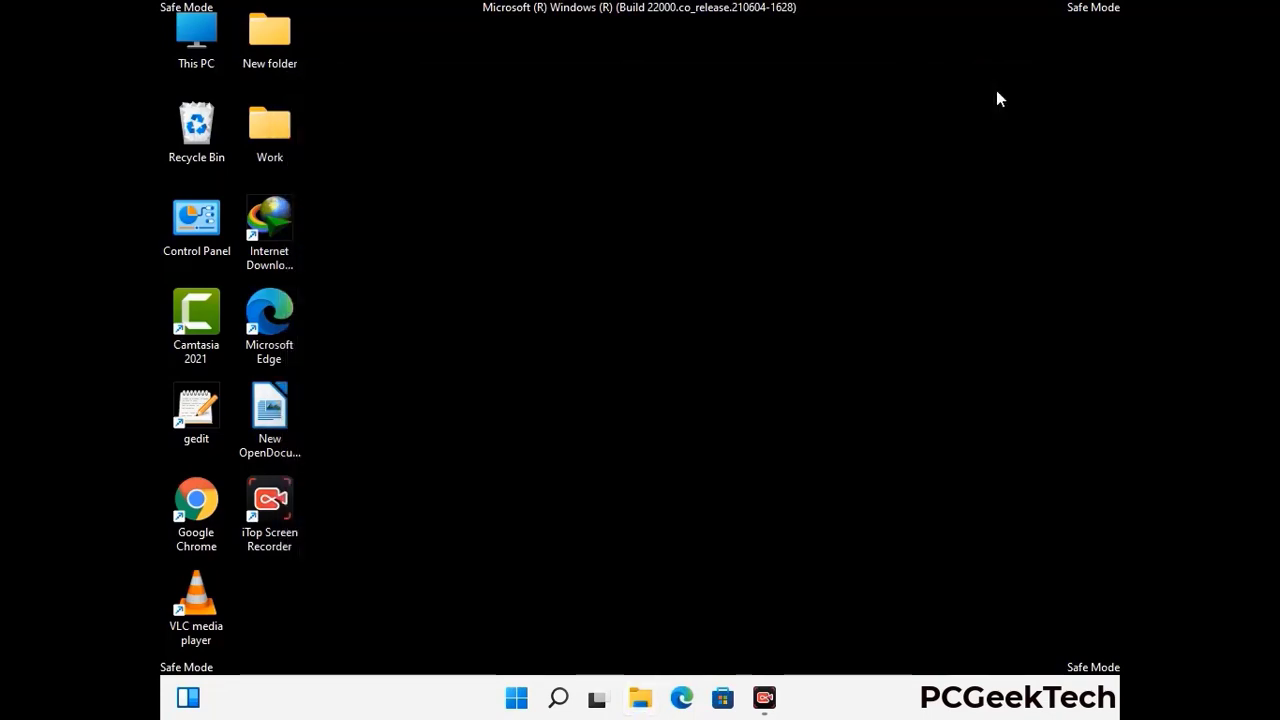
Step: Run %ProgramData% to open the ProgramData folder
key(super+r)
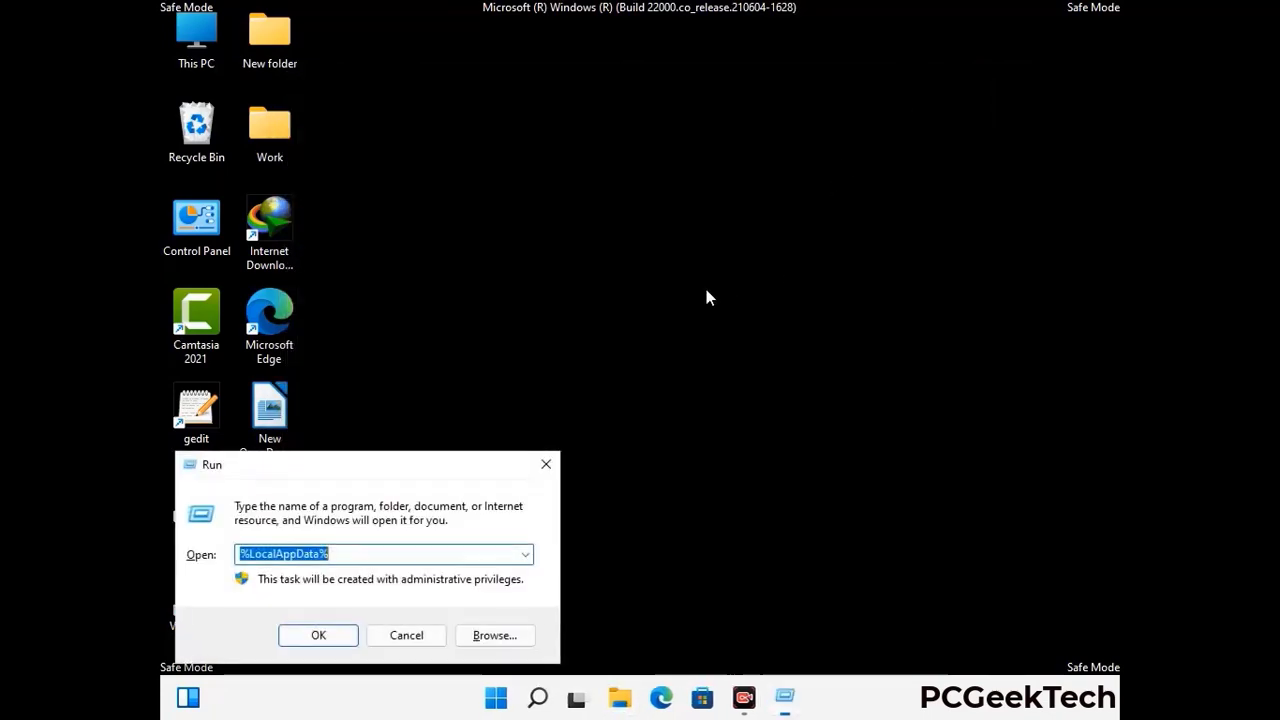
drag(353, 463, 586, 263)
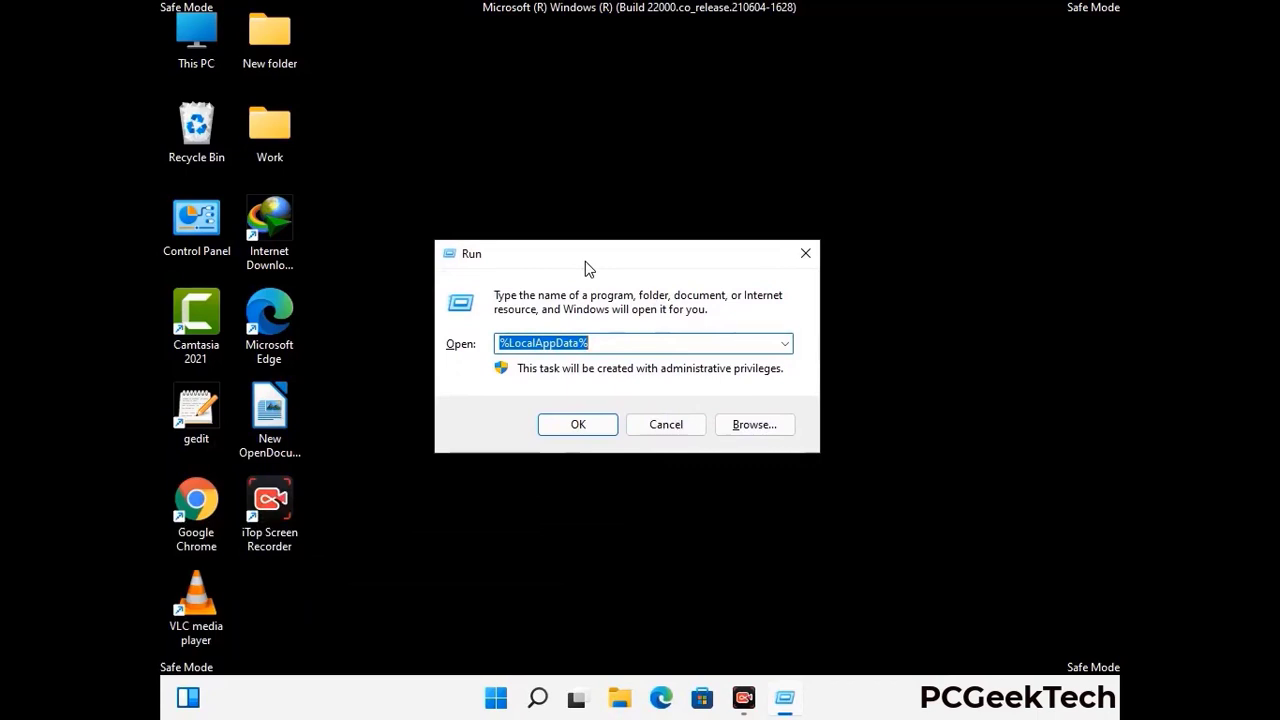
text(%)
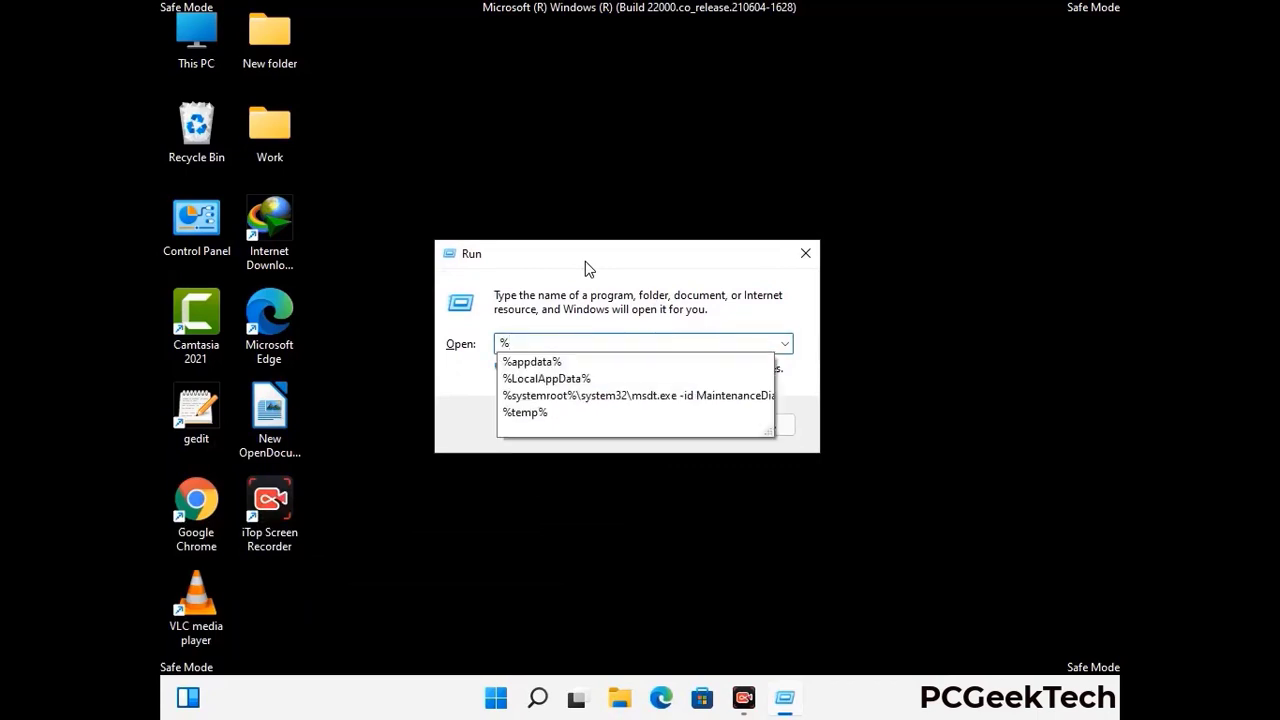
text(ProgramData)
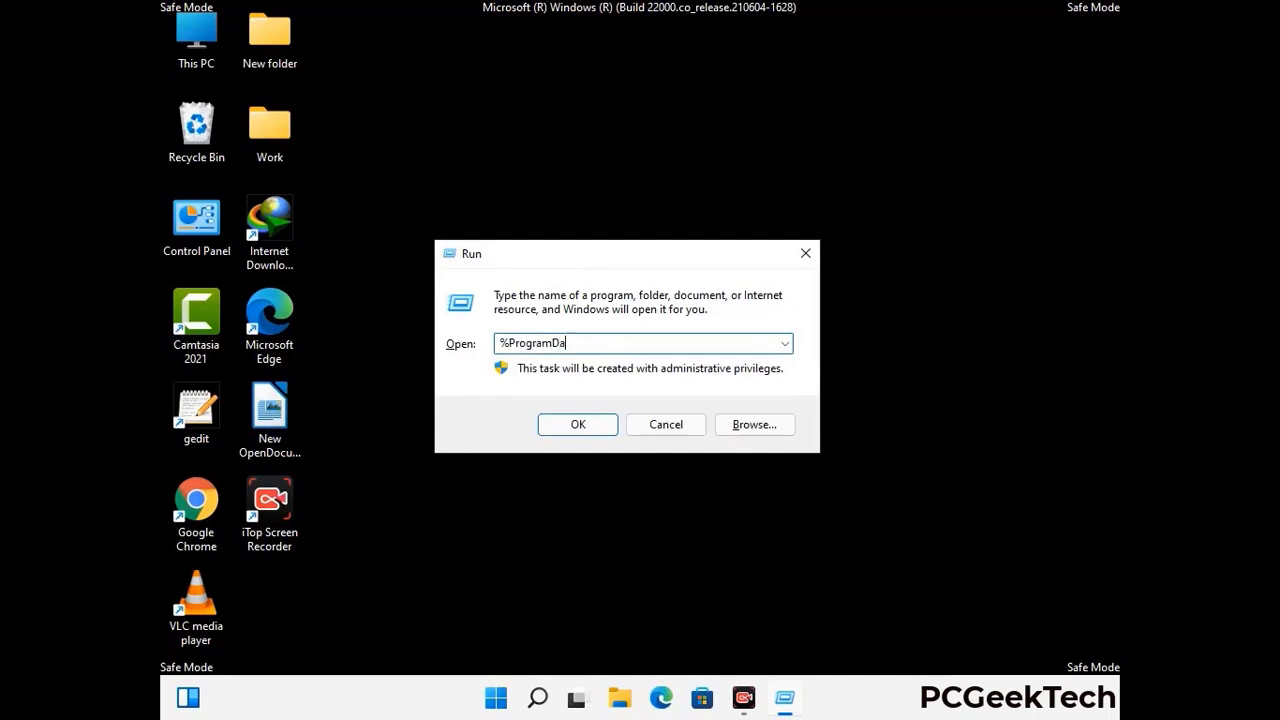
text(%)
key(Return)
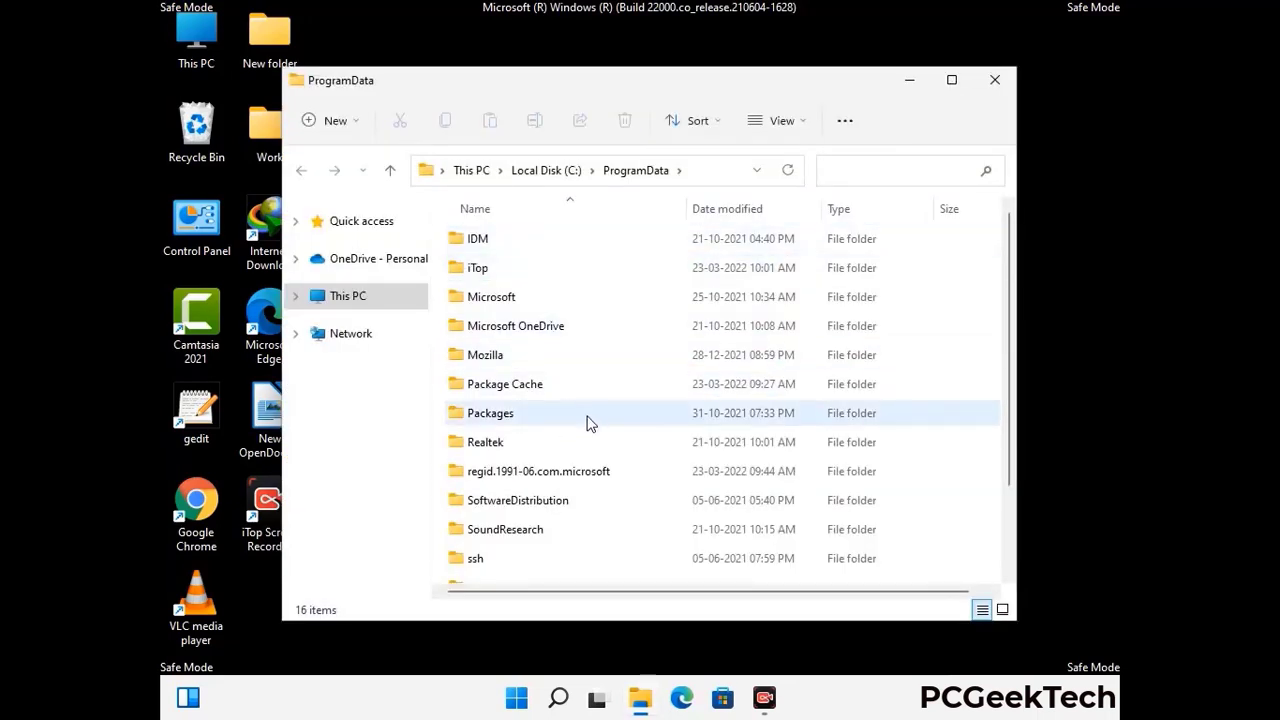
Step: Delete the Mozilla folder from ProgramData and close the window
scroll(588, 422, down, 2)
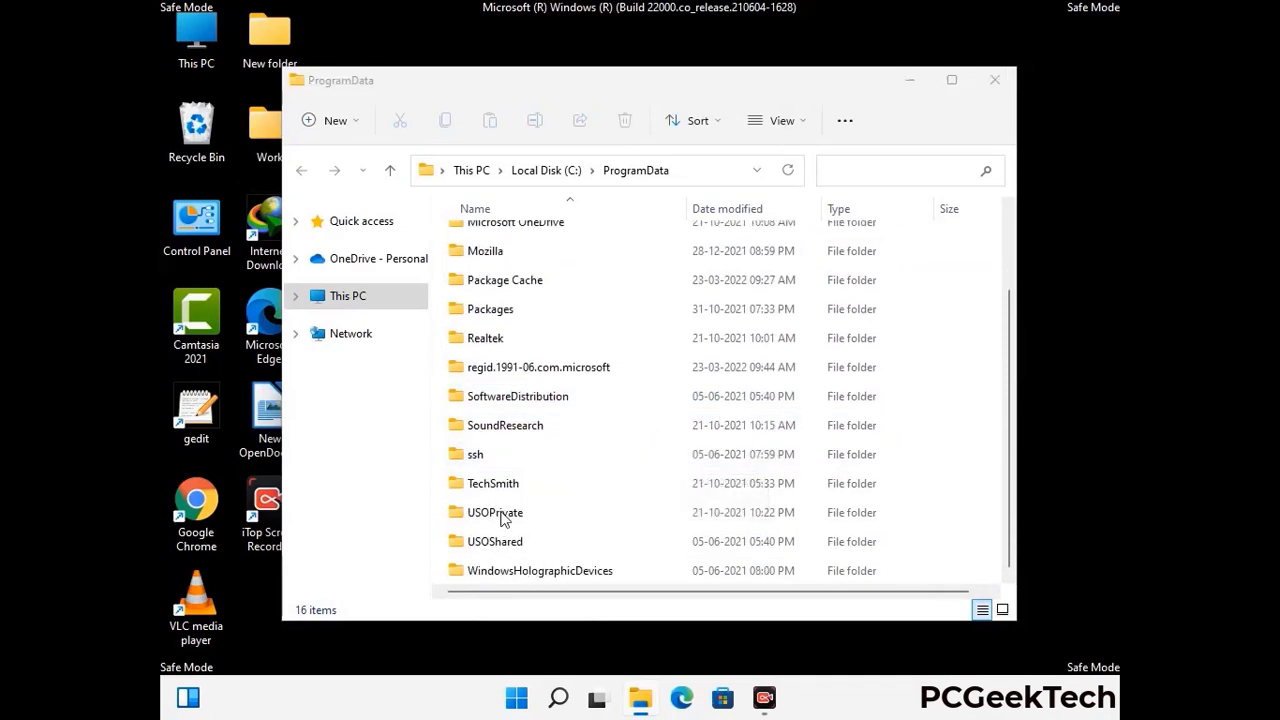
click(492, 252)
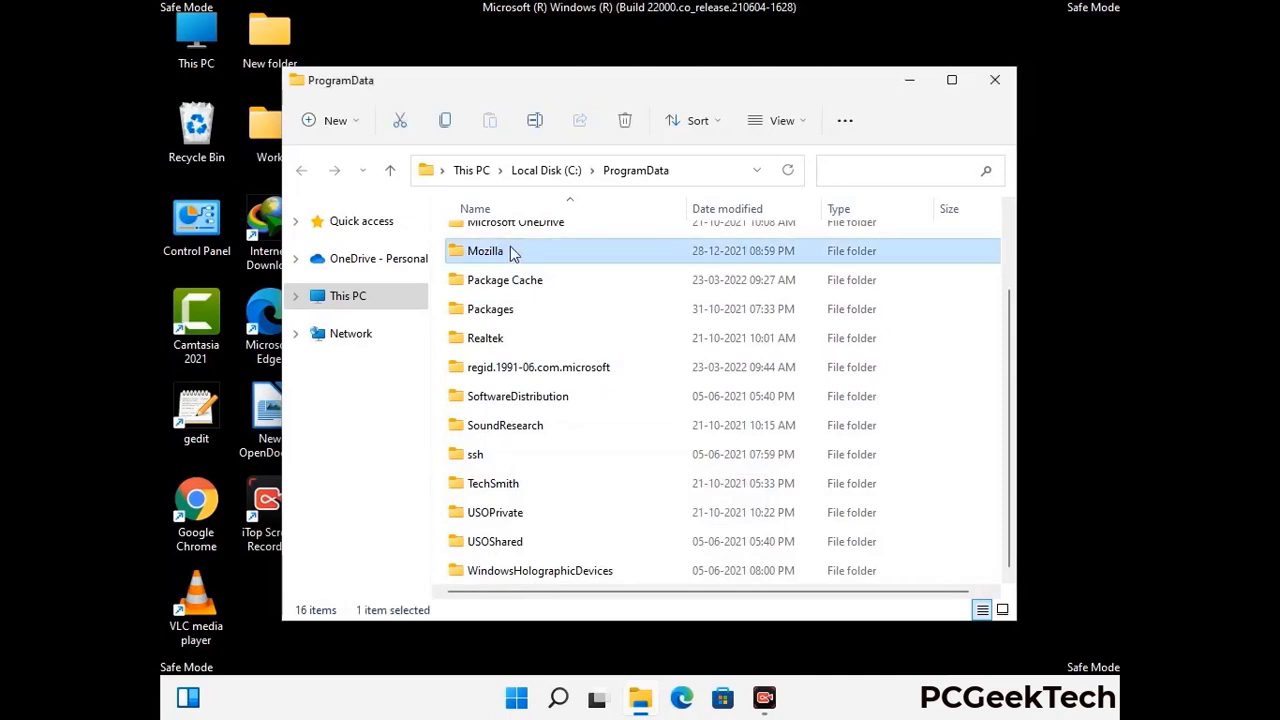
click(631, 128)
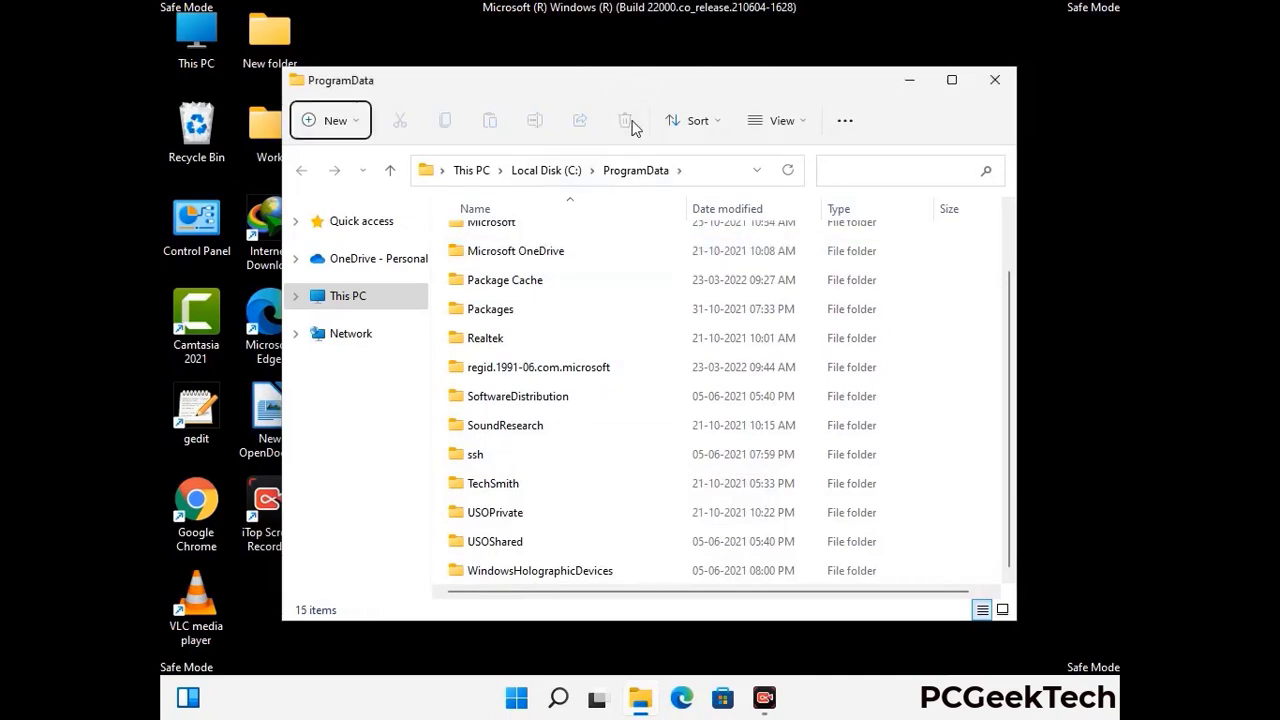
scroll(657, 423, up, 1)
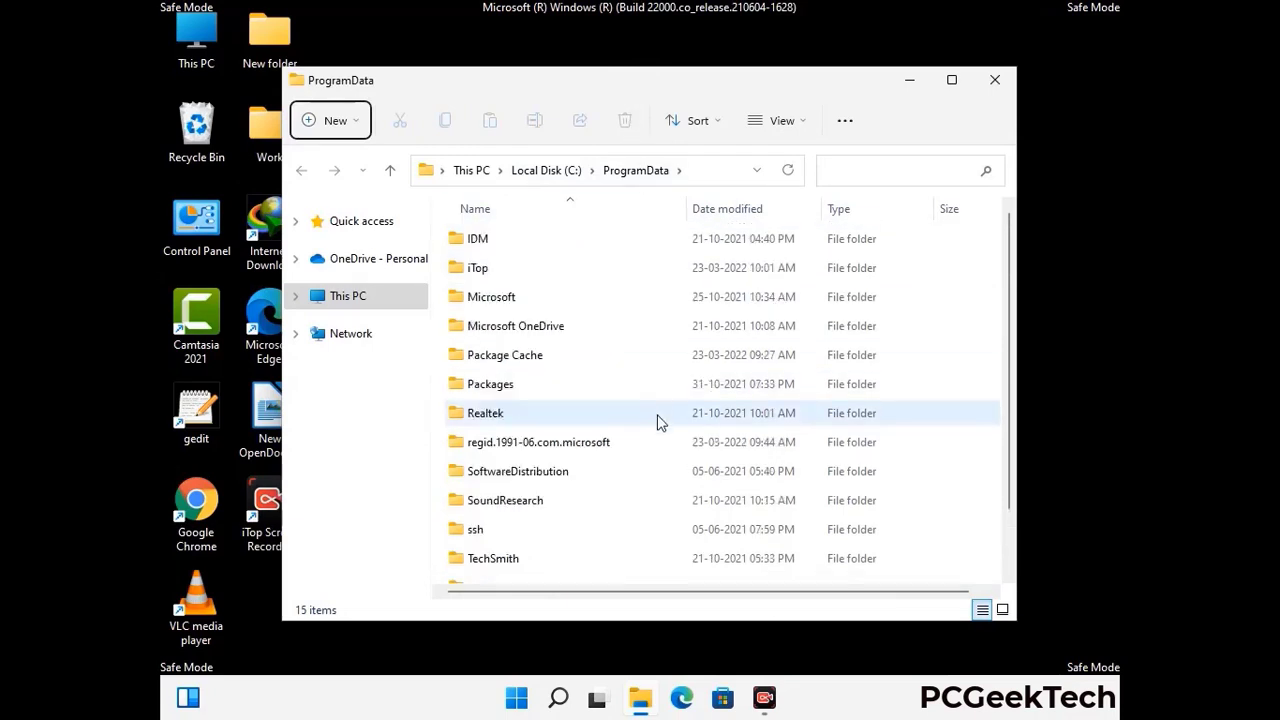
click(1000, 79)
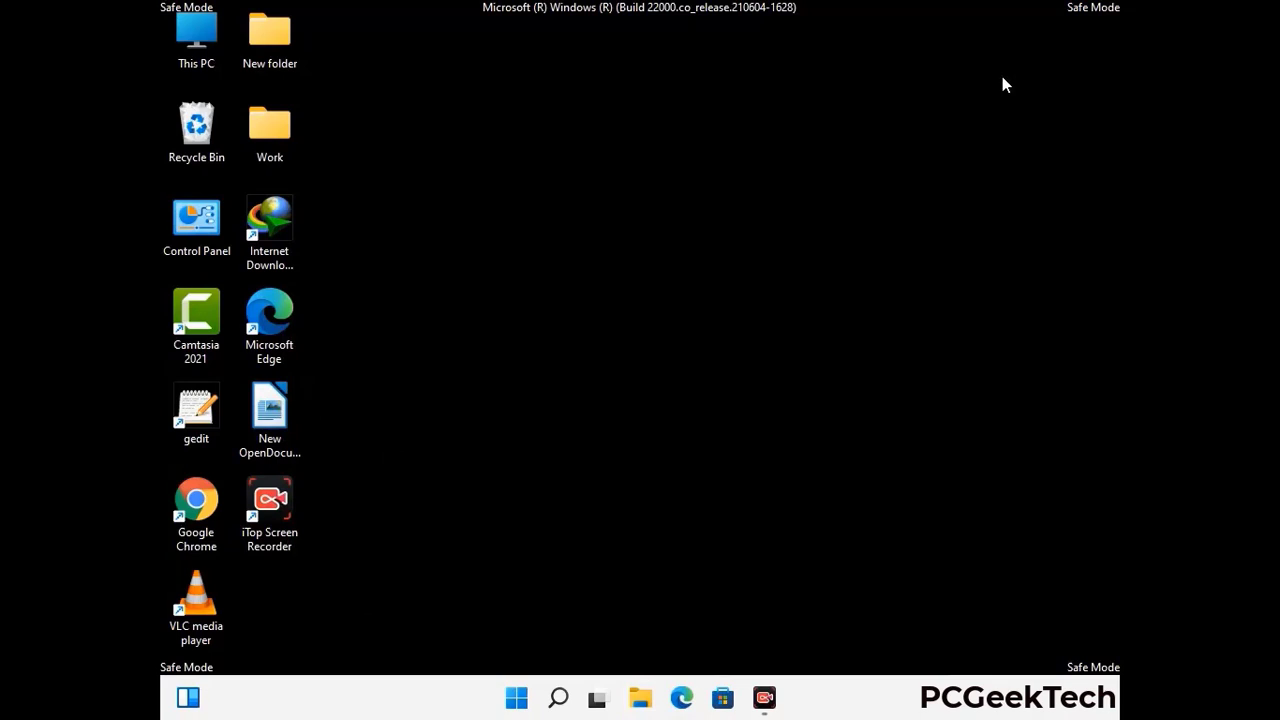
key(super+r)
drag(417, 466, 666, 260)
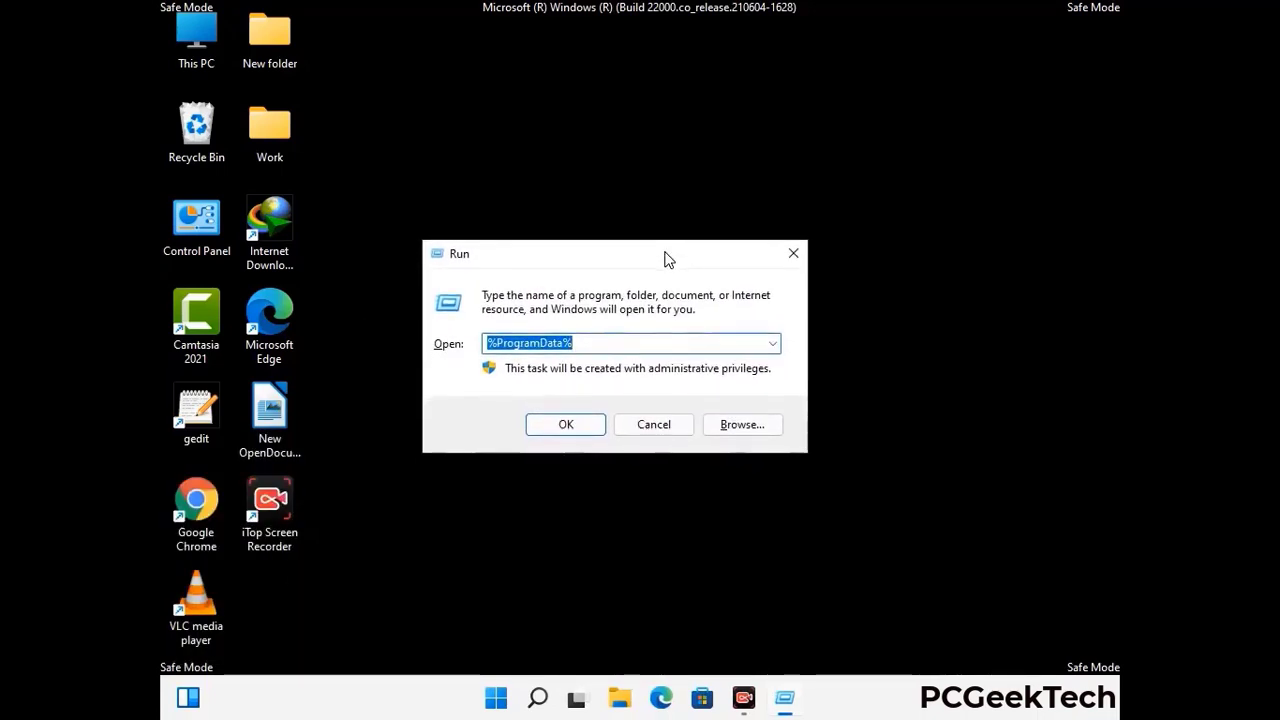
text(%WinDir%)
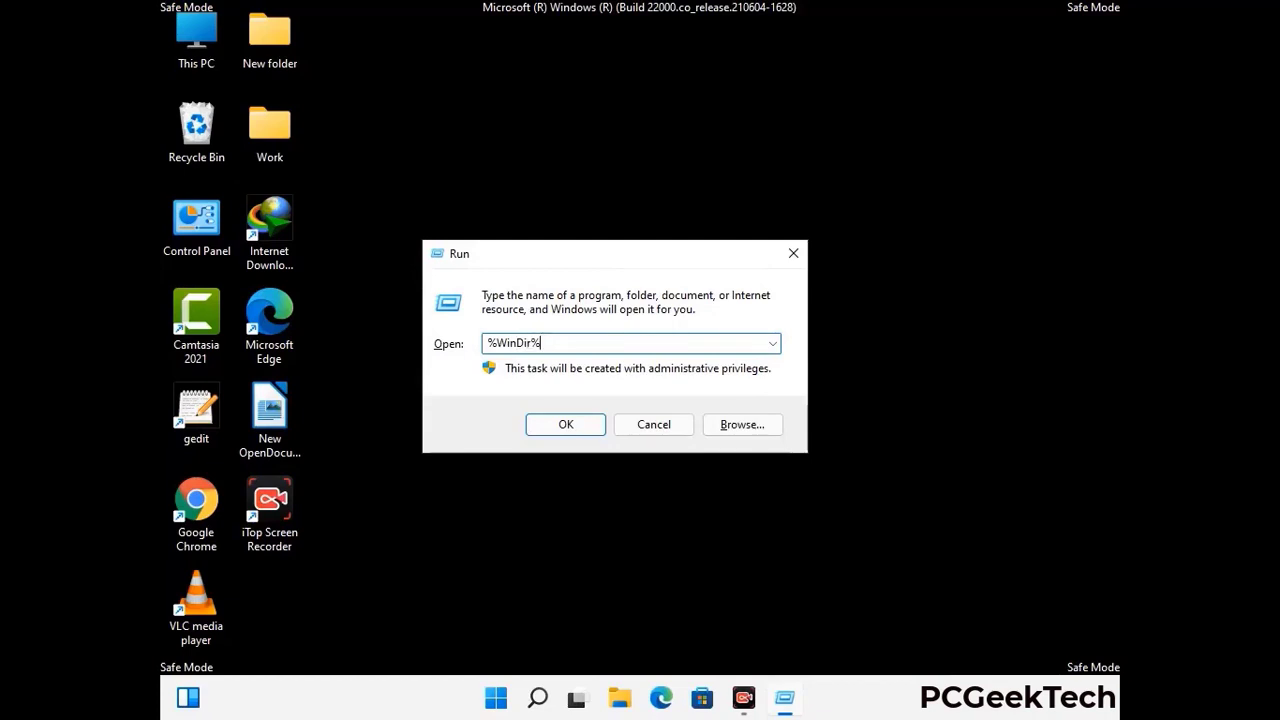
key(Return)
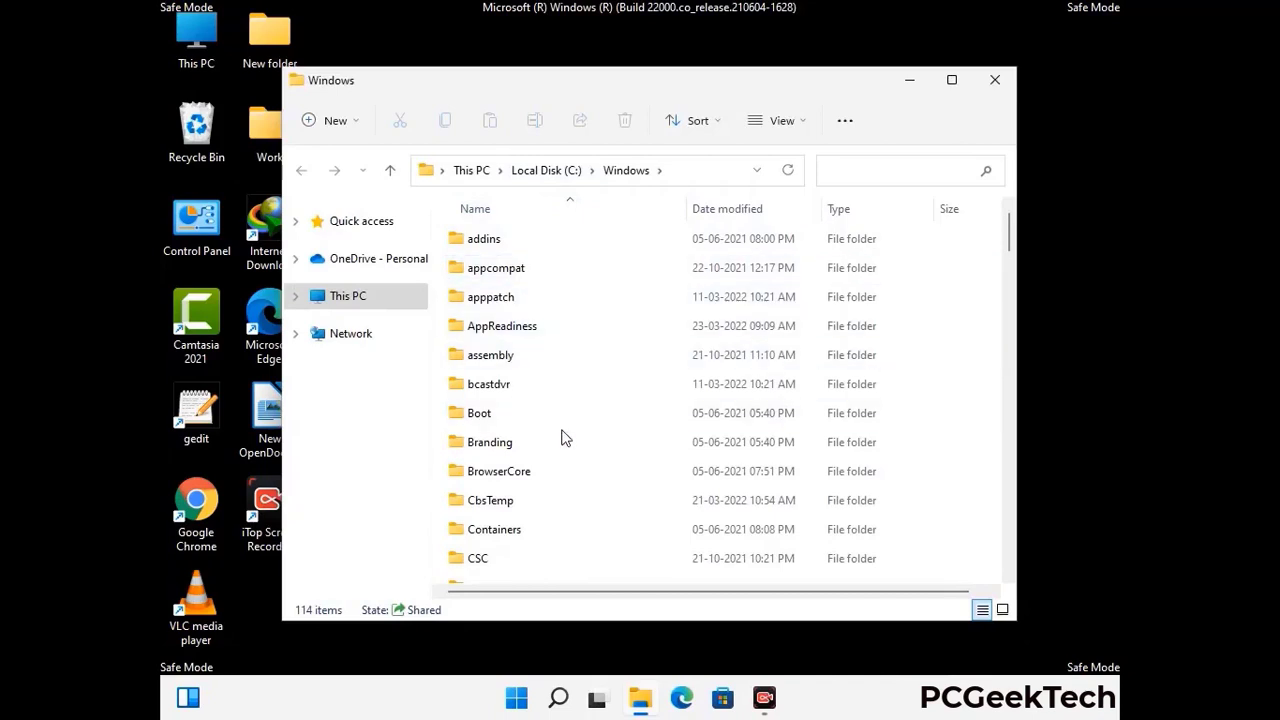
scroll(563, 440, down, 2)
scroll(563, 447, down, 1)
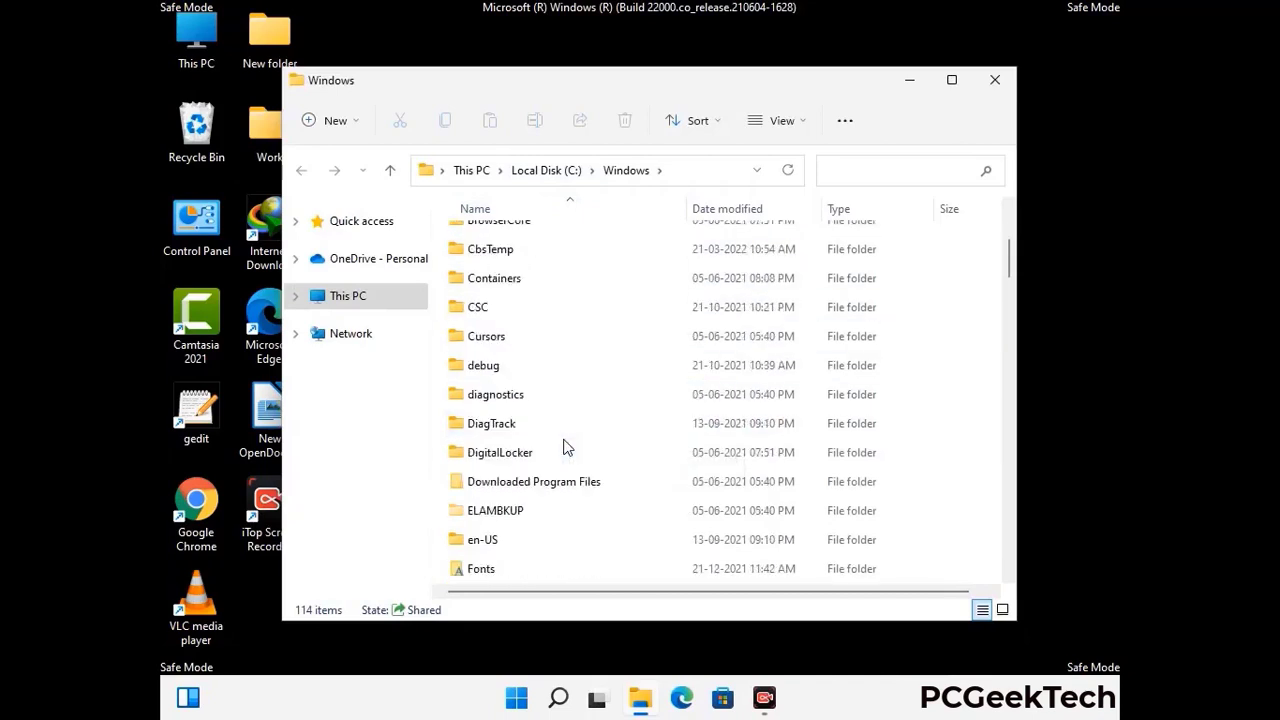
scroll(563, 447, down, 5)
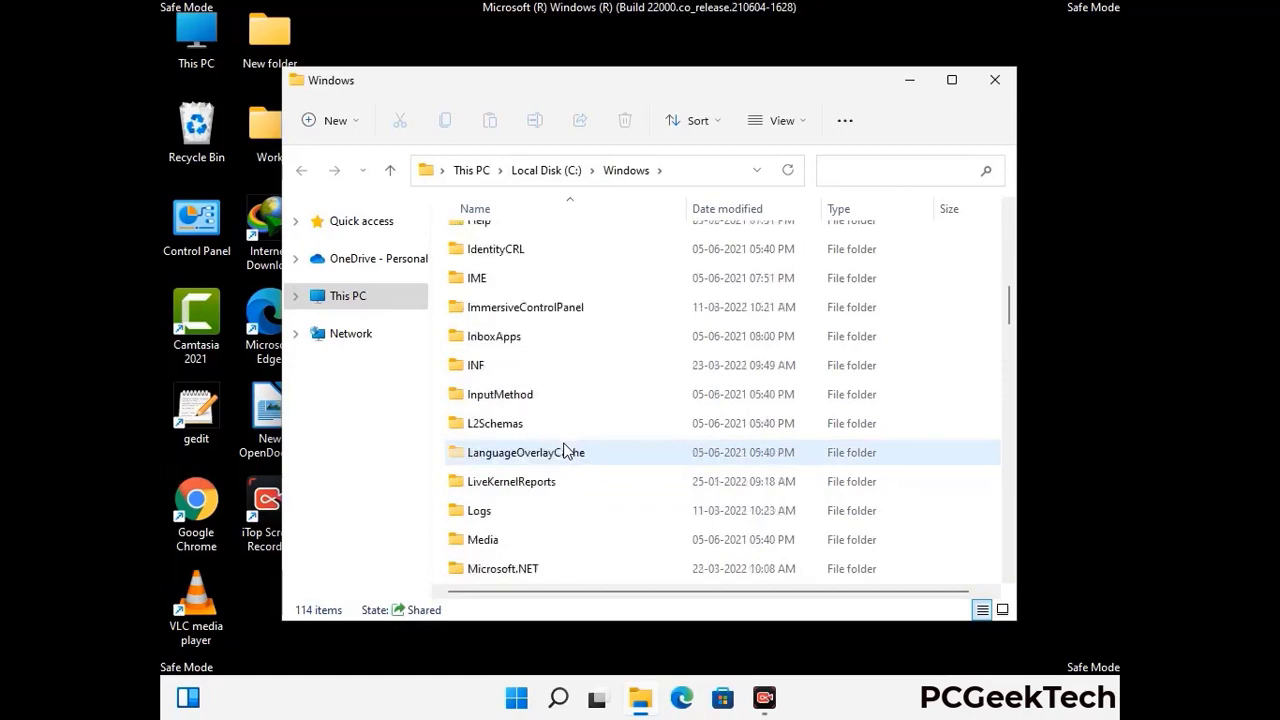
scroll(568, 452, down, 1)
scroll(563, 451, down, 6)
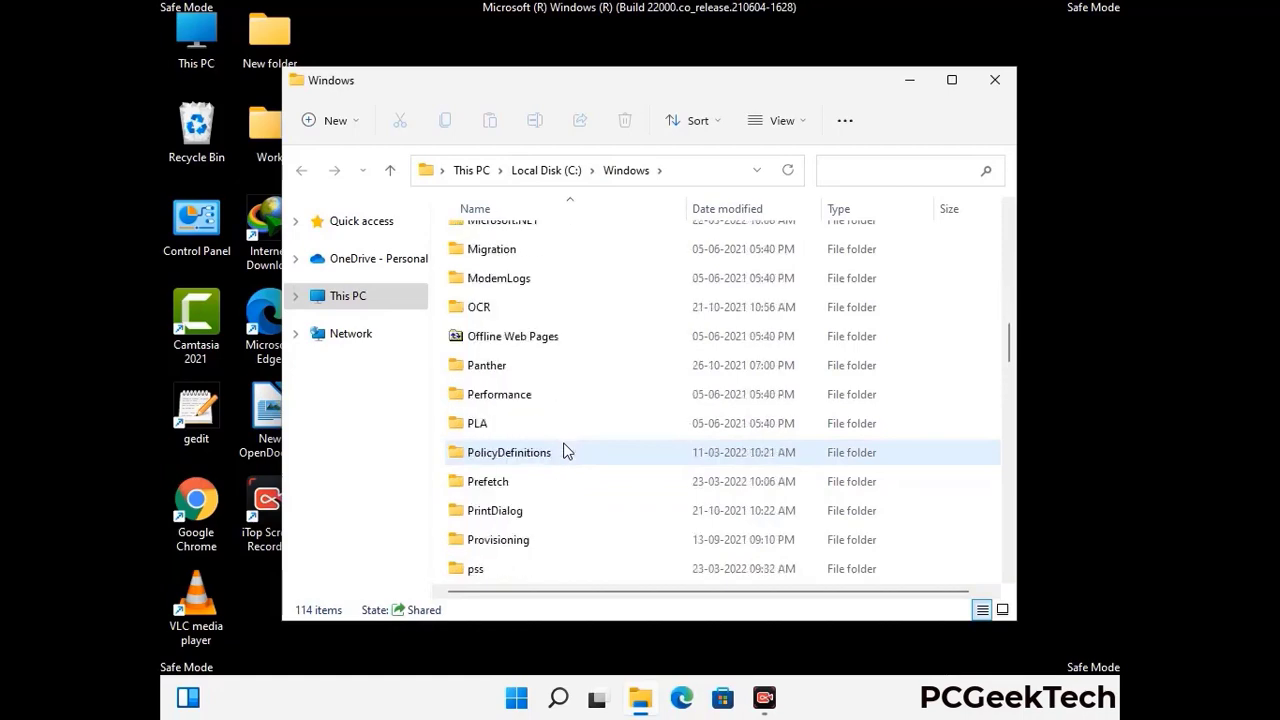
scroll(563, 451, down, 7)
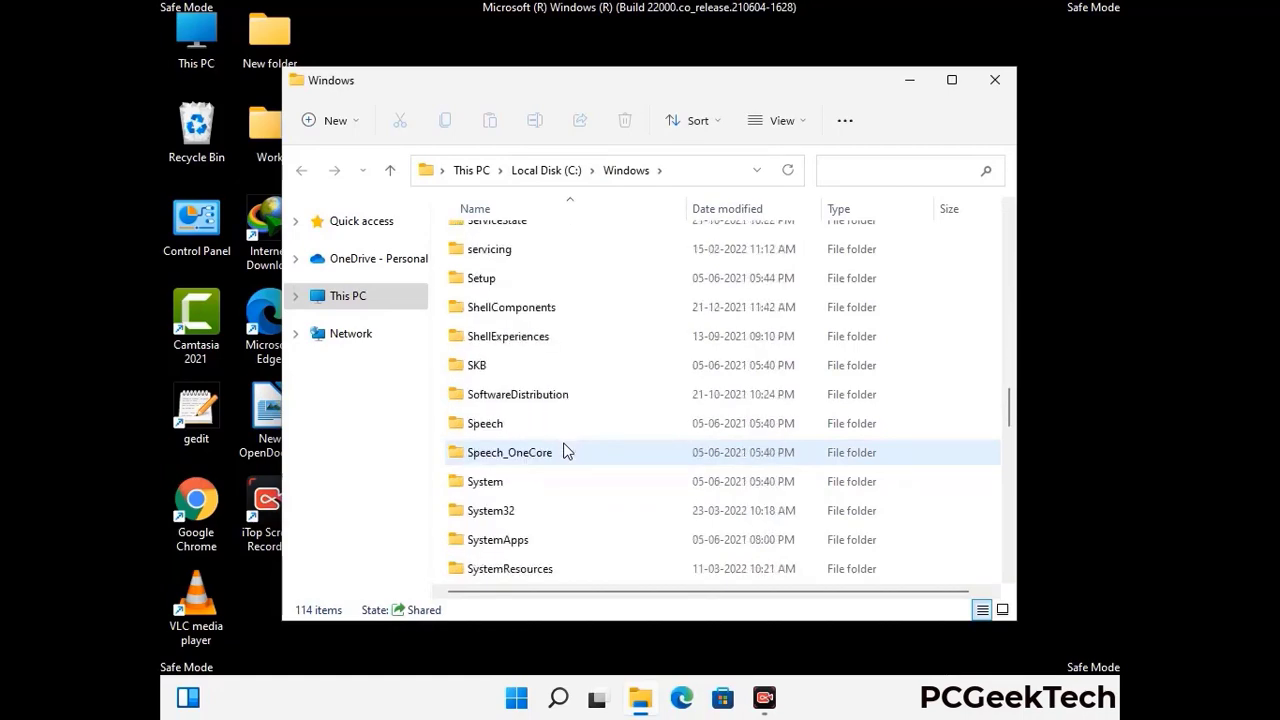
scroll(563, 451, down, 12)
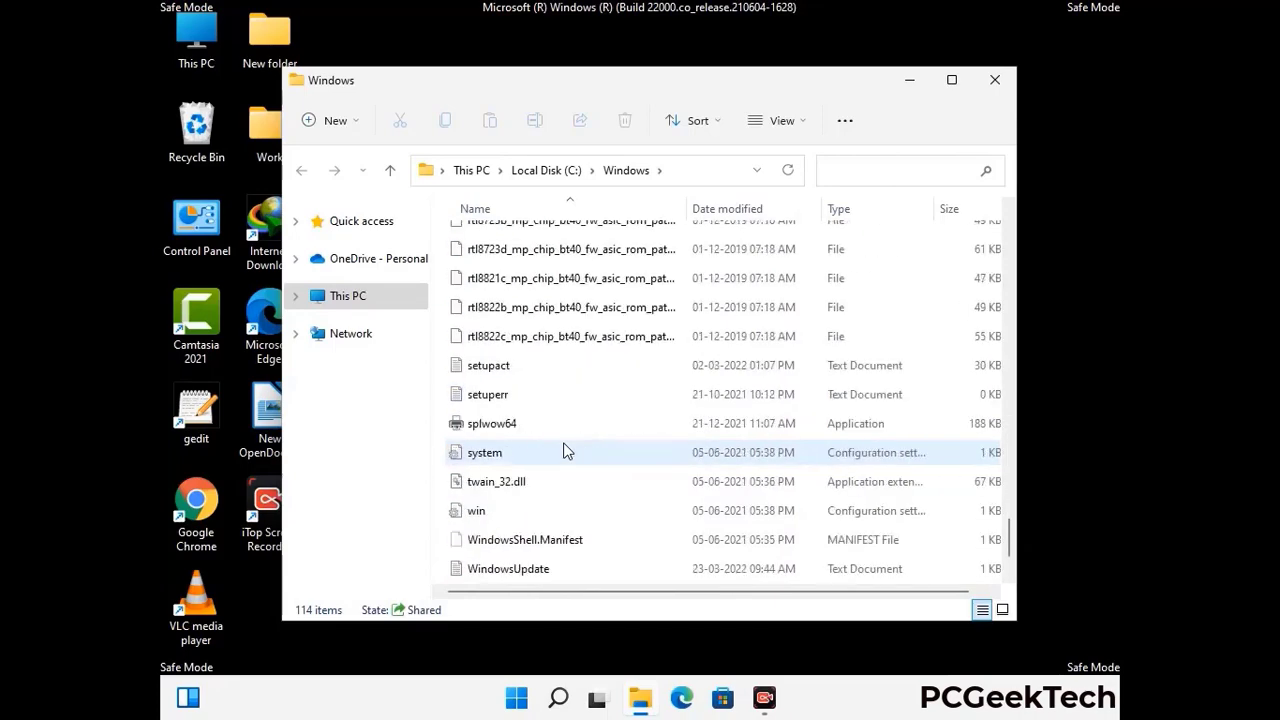
scroll(563, 451, down, 1)
scroll(563, 451, up, 15)
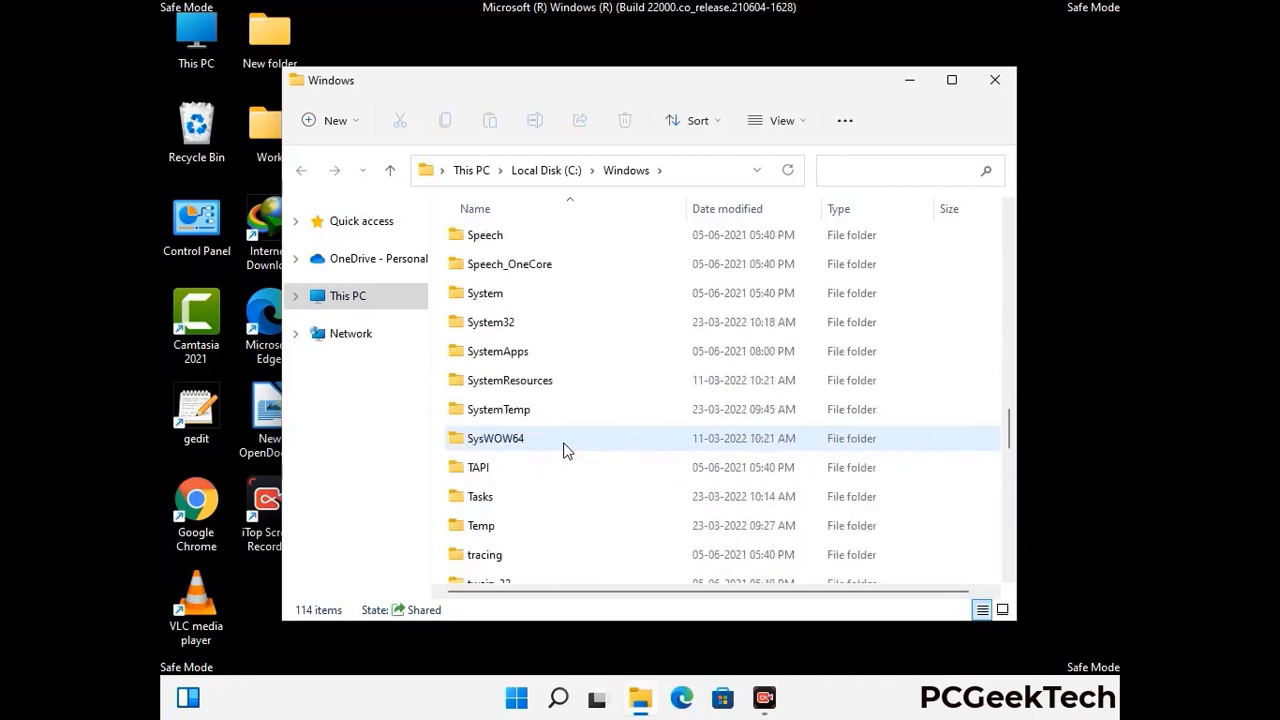
scroll(563, 451, up, 3)
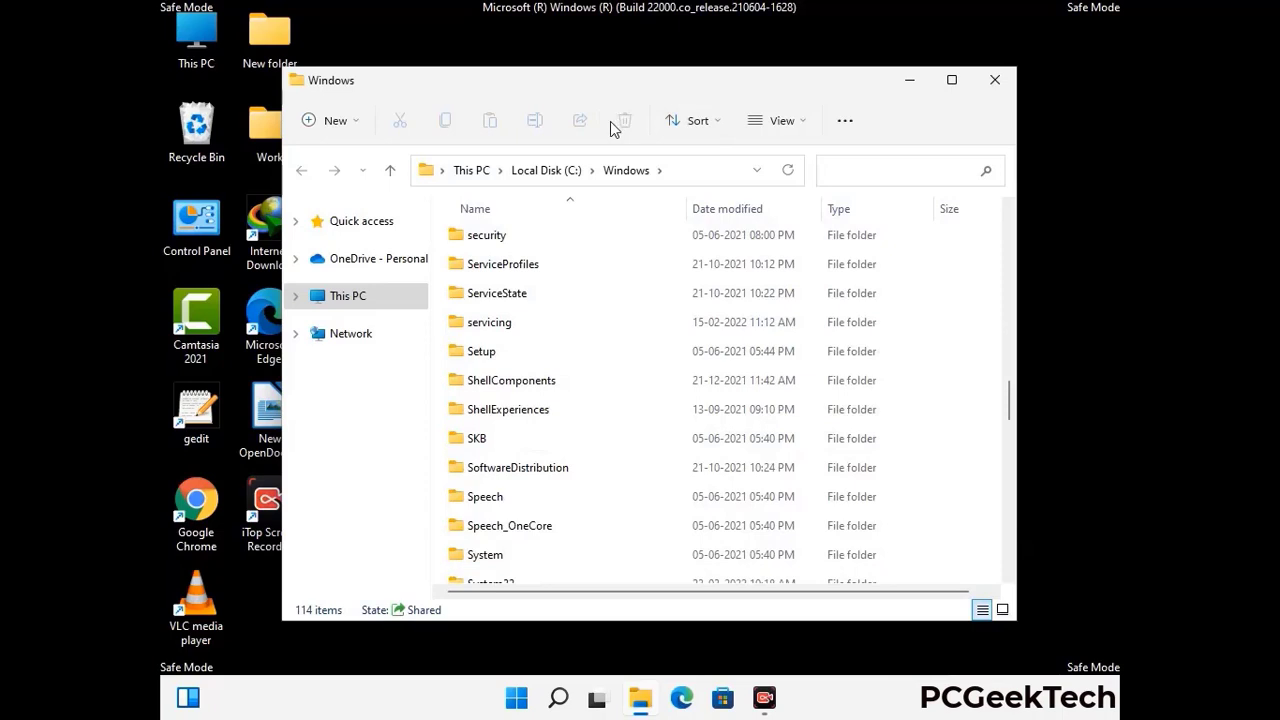
click(1000, 82)
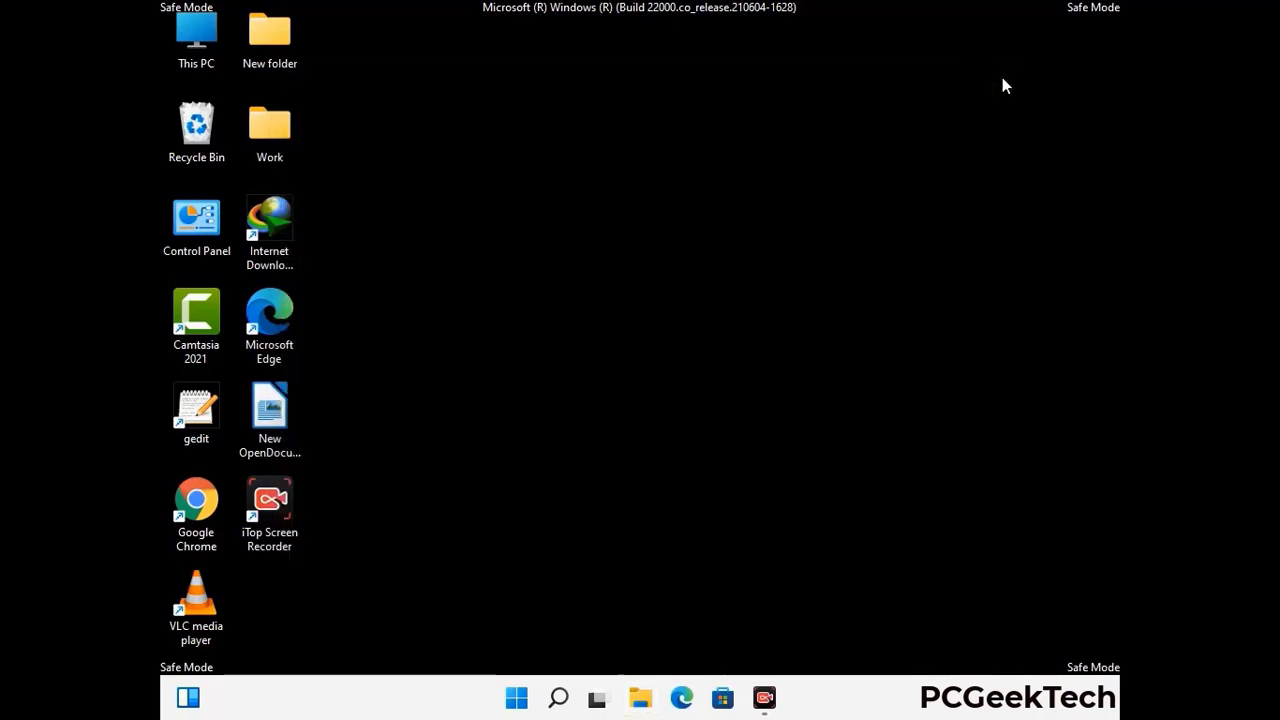
Step: Run %temp% to open the user's Temp folder
key(super+r)
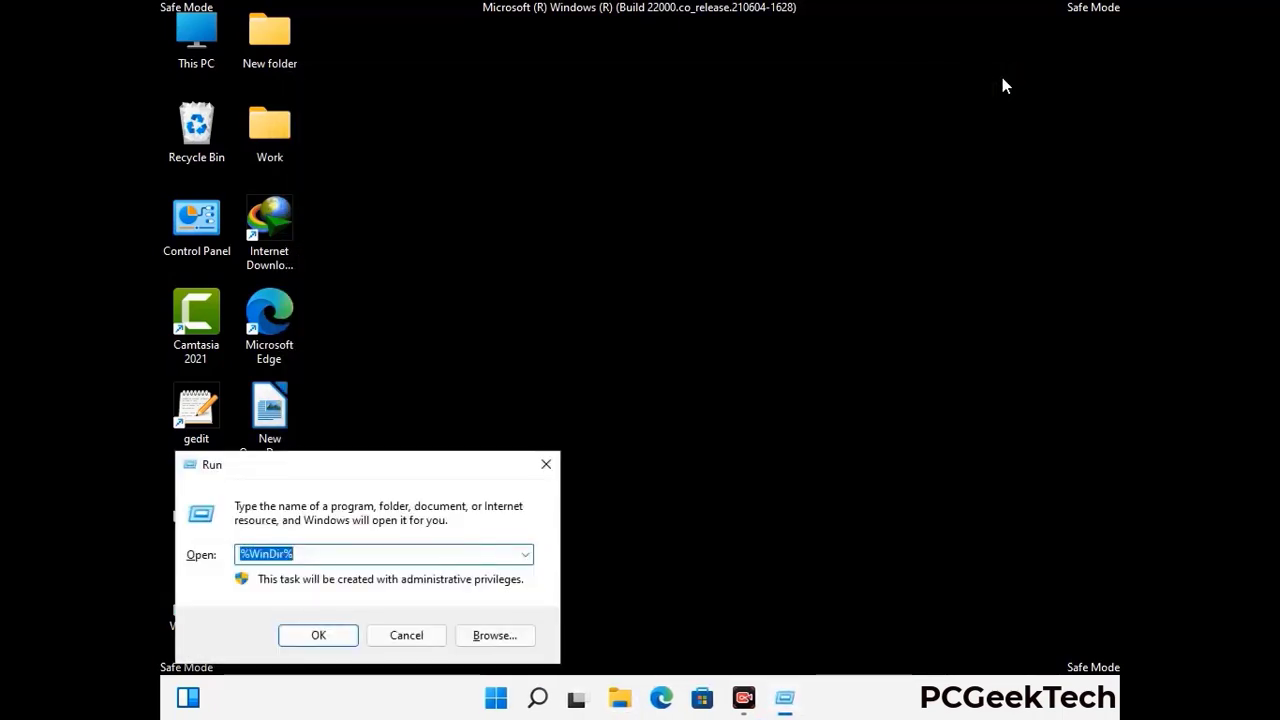
drag(428, 473, 729, 171)
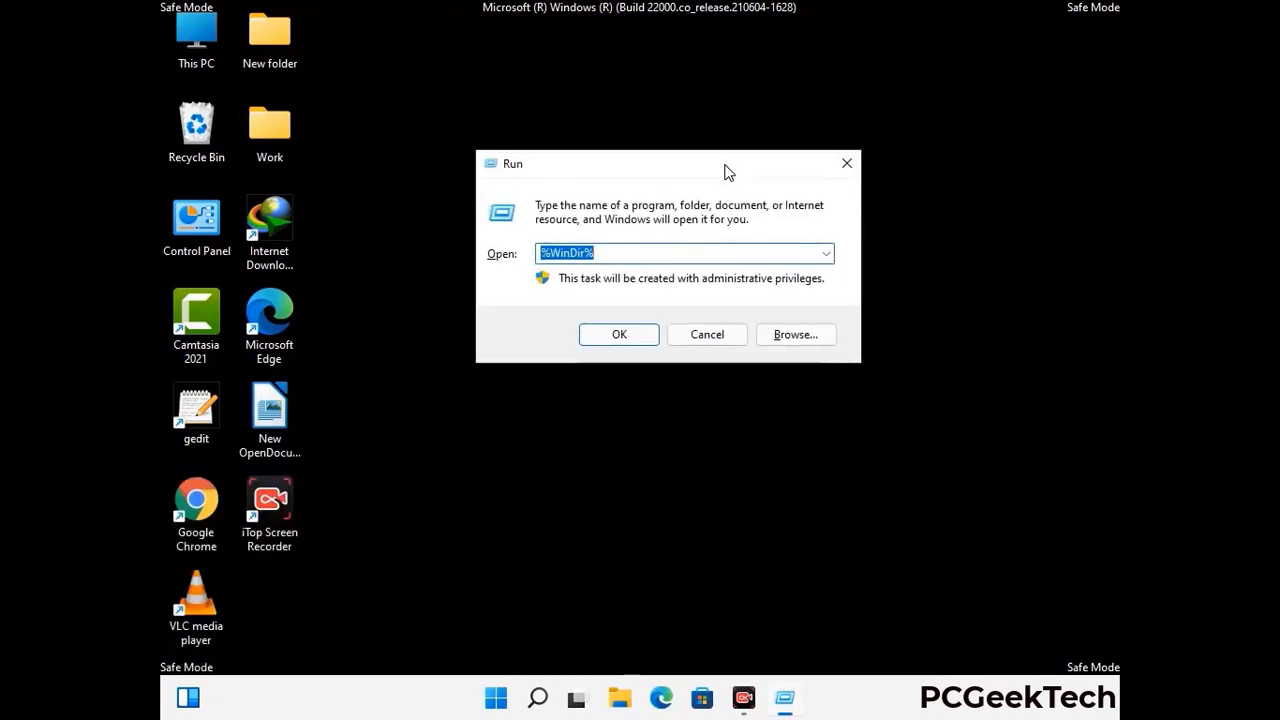
text(%temp%)
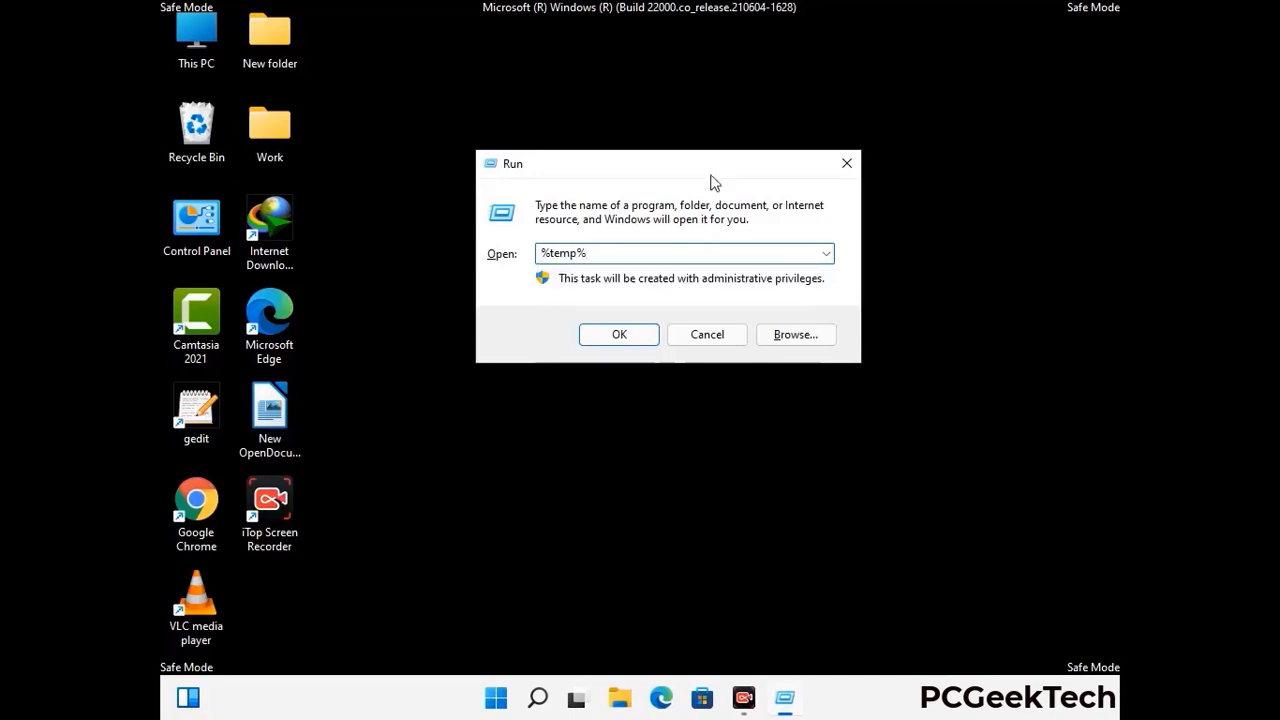
click(640, 334)
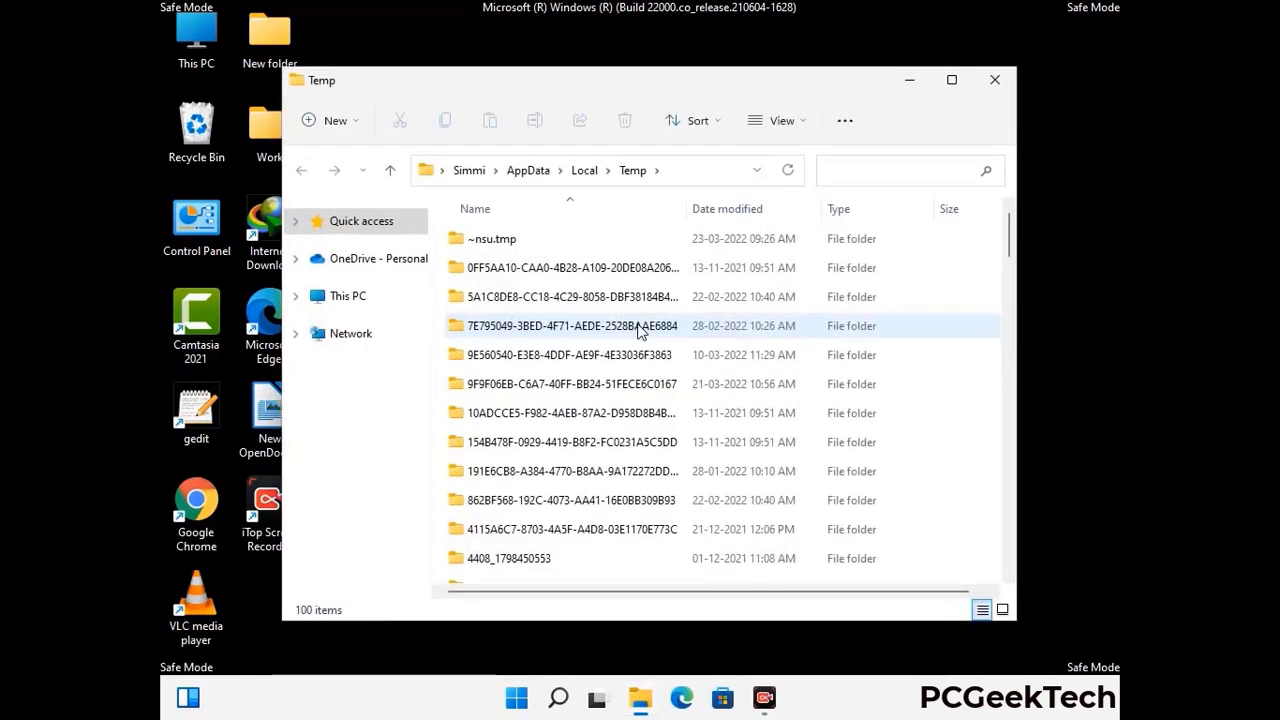
Step: Select all items in Temp, delete them, and close the window
click(580, 386)
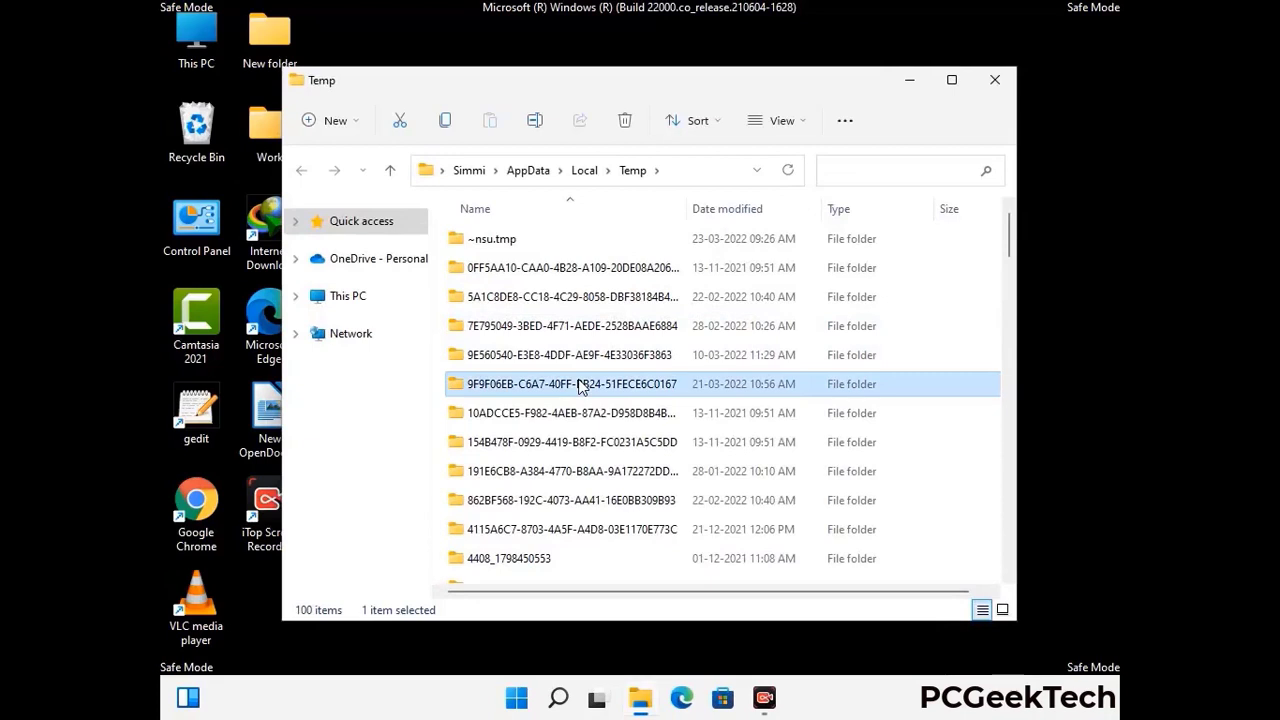
key(ctrl+a)
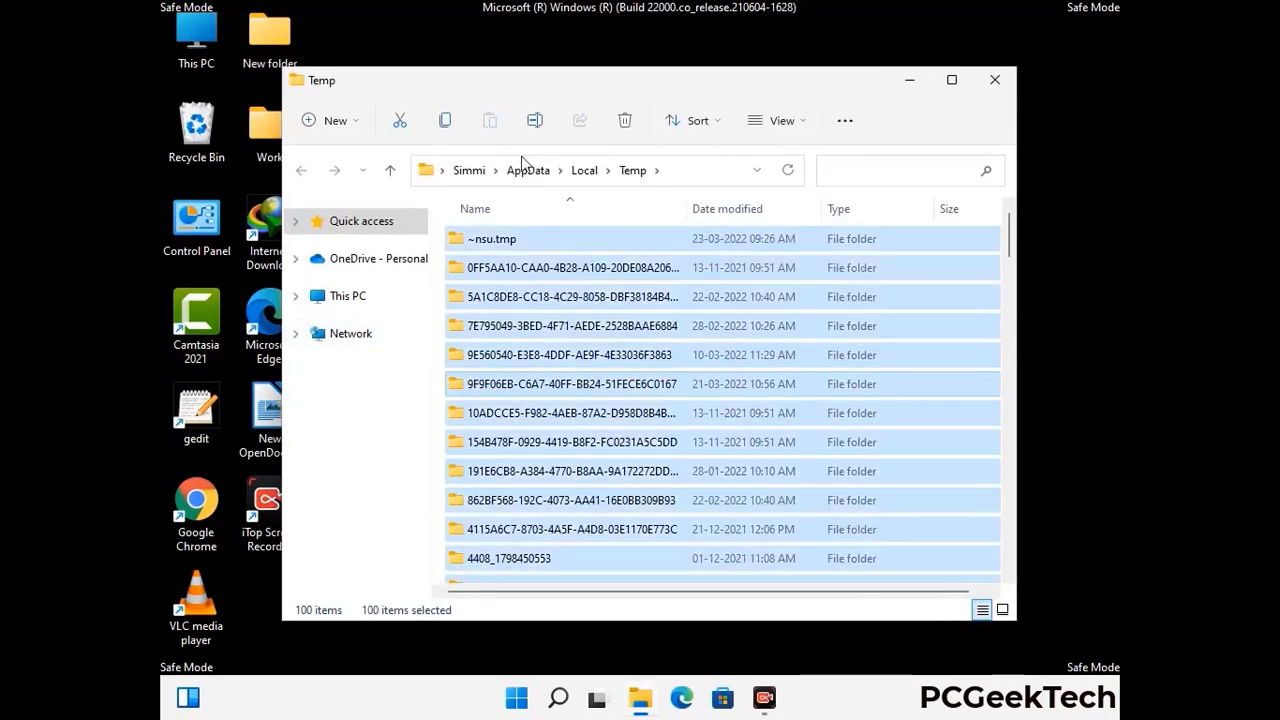
click(626, 121)
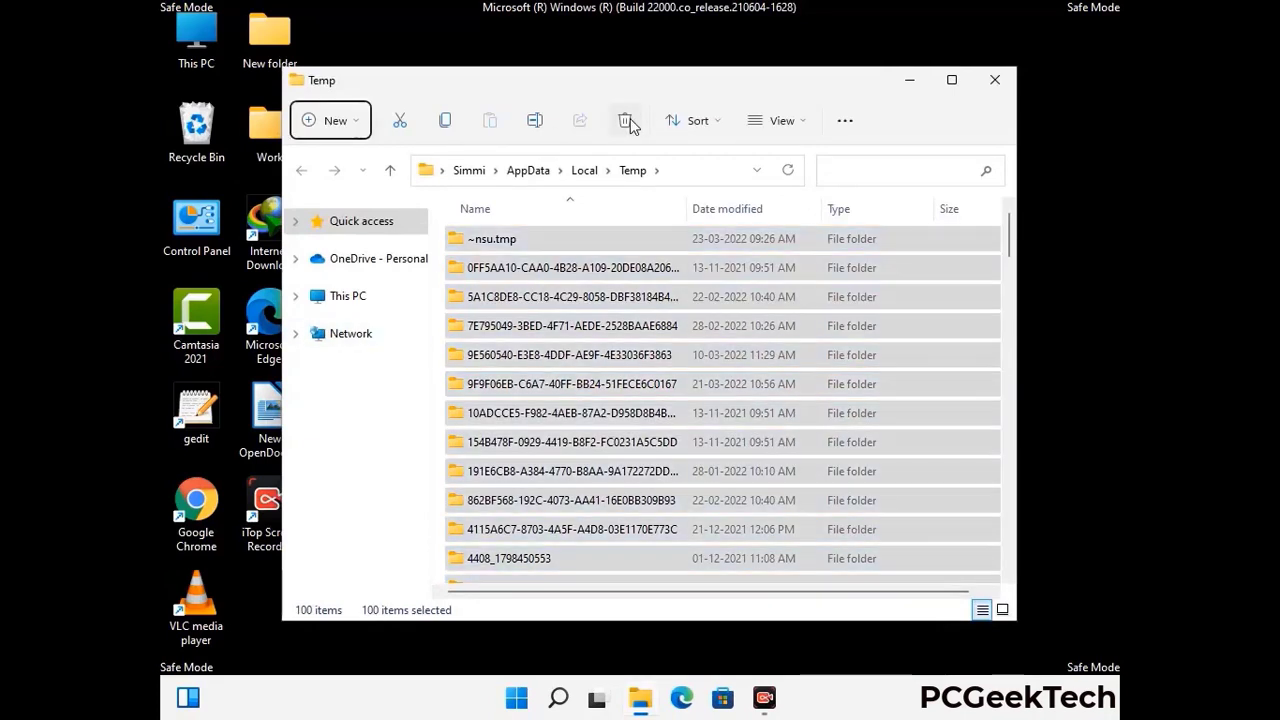
click(995, 80)
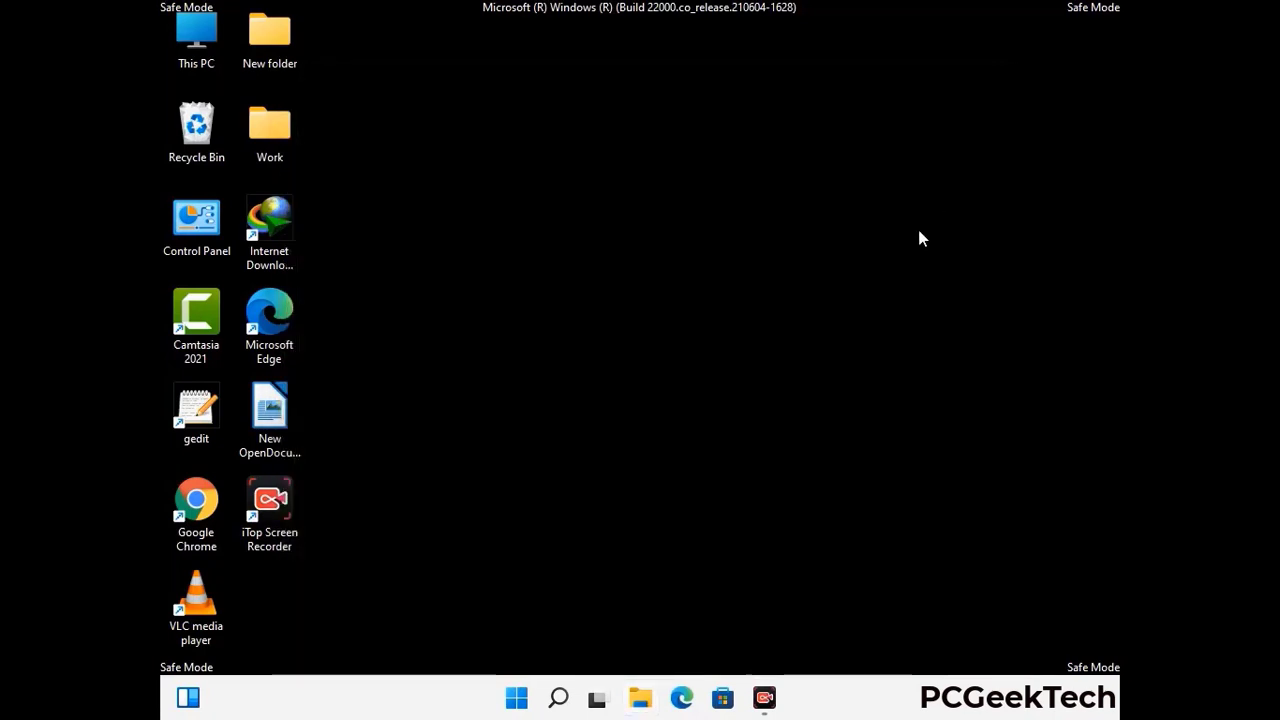
Step: Open the Windows Temp folder with 'temp' from Run, delete all six items, and close the window
key(super+r)
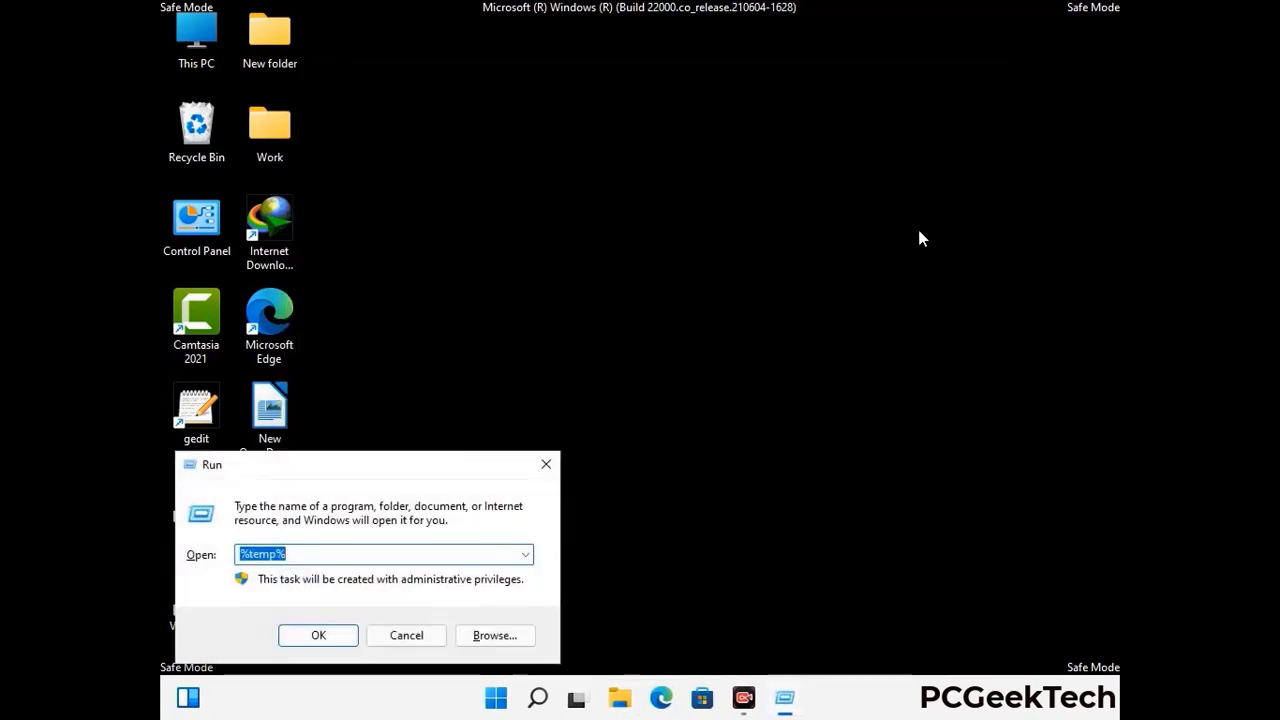
drag(433, 463, 728, 186)
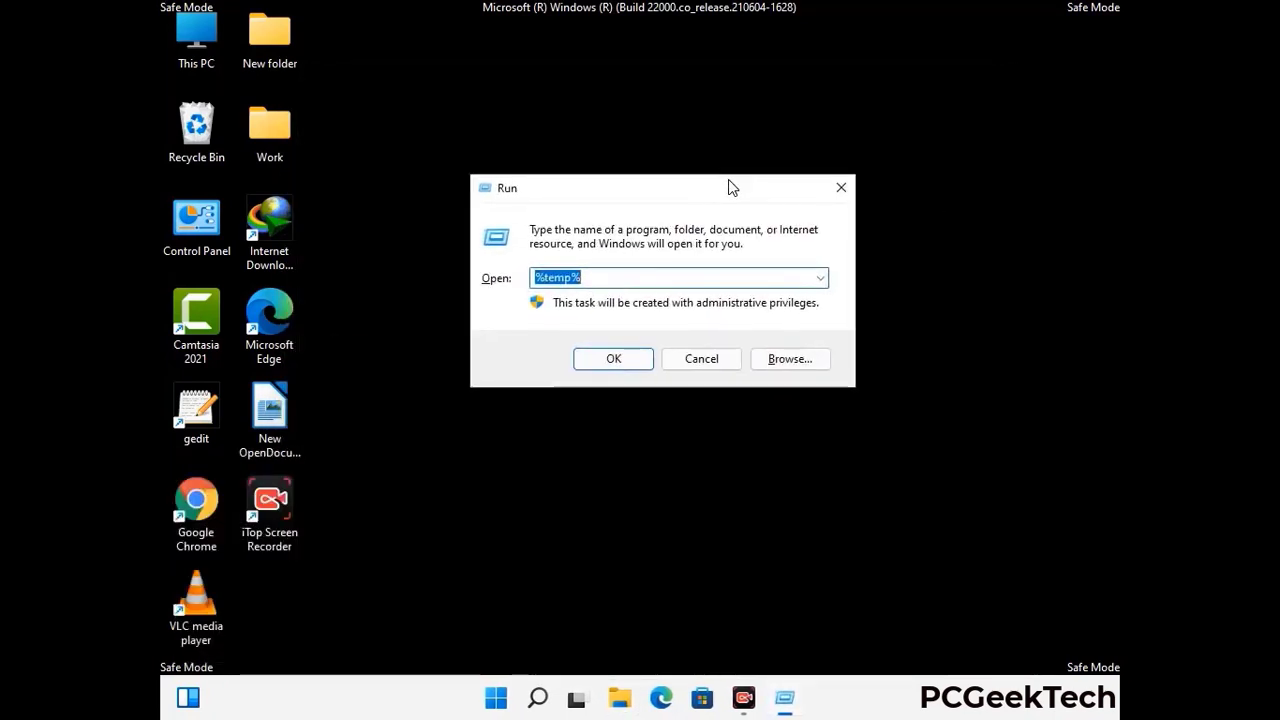
text(temp)
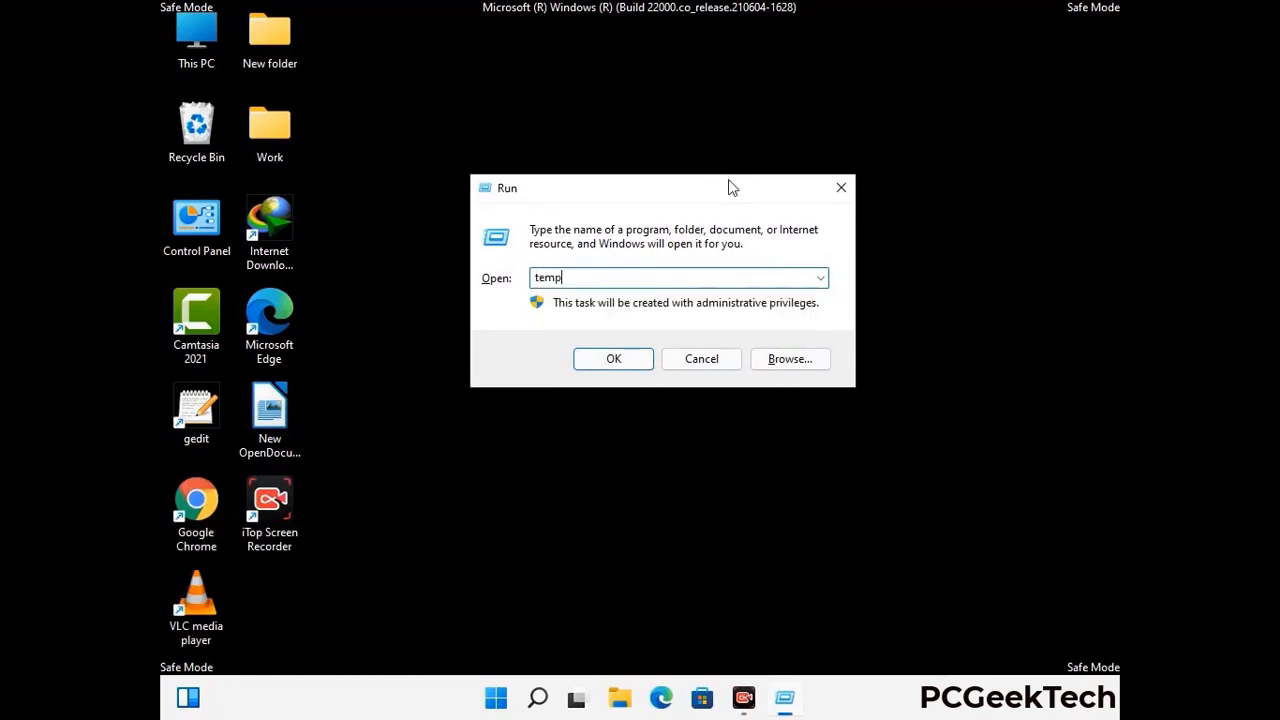
key(Return)
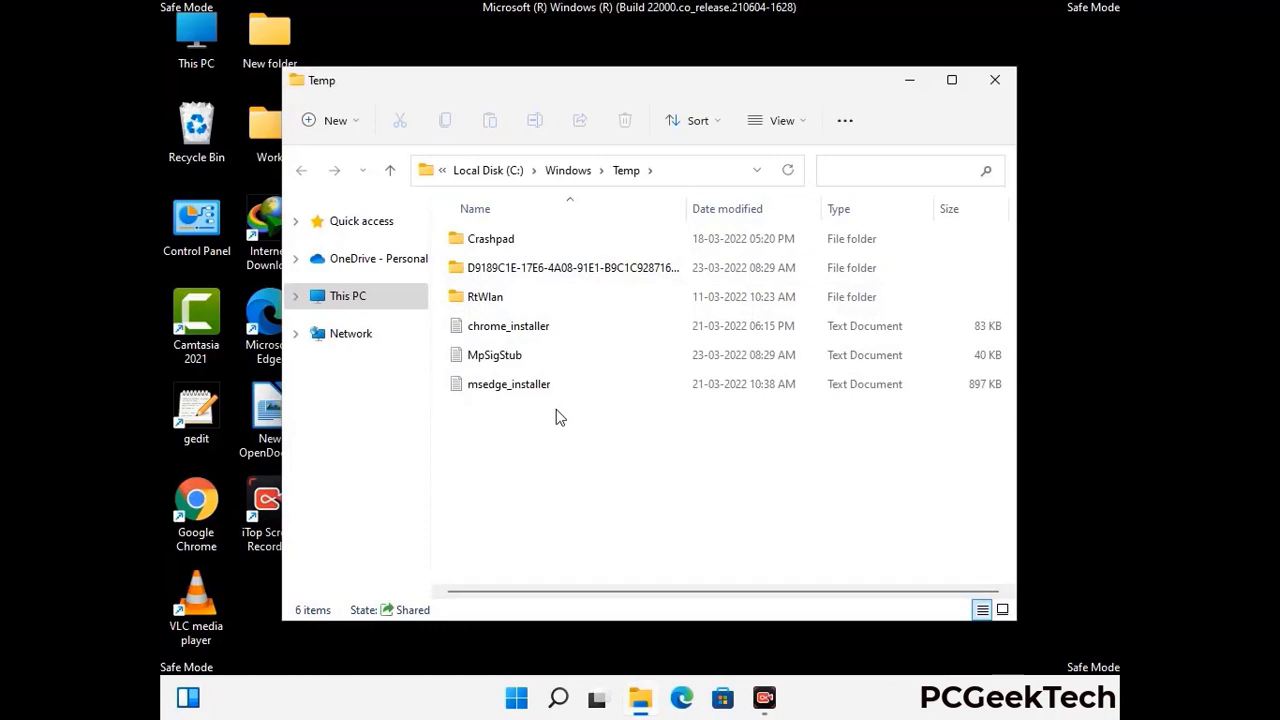
key(ctrl+a)
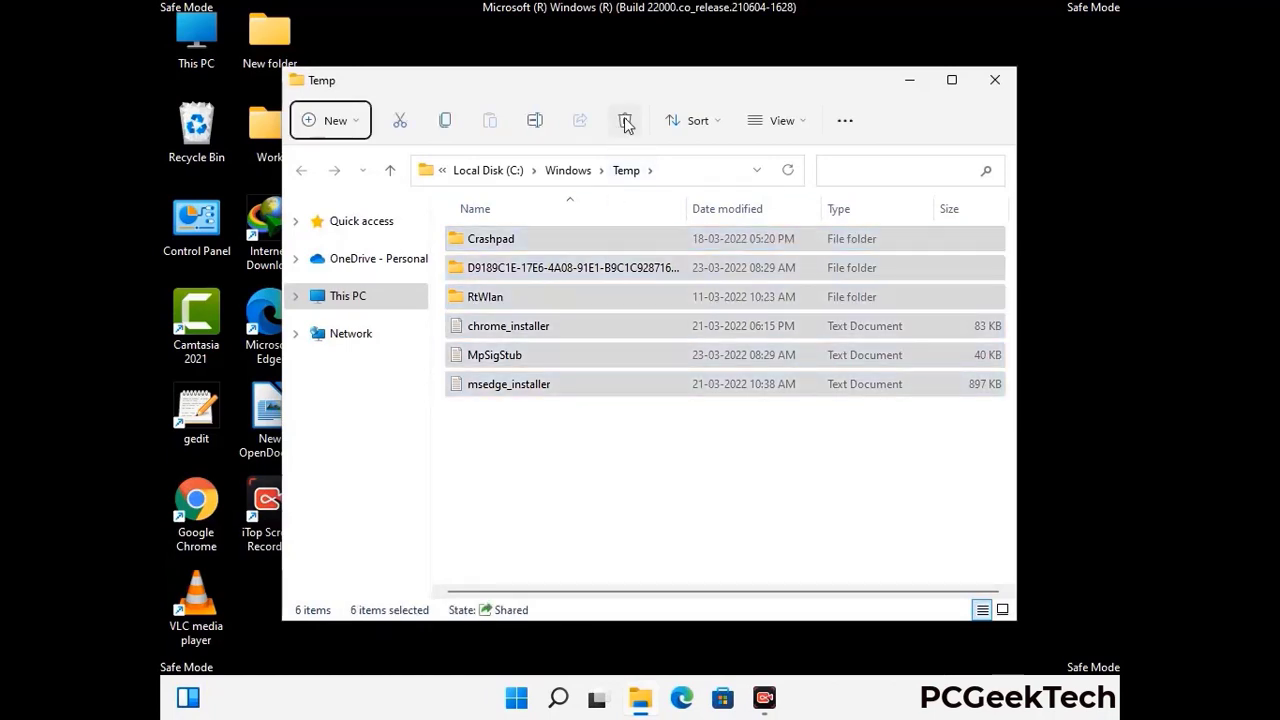
click(625, 120)
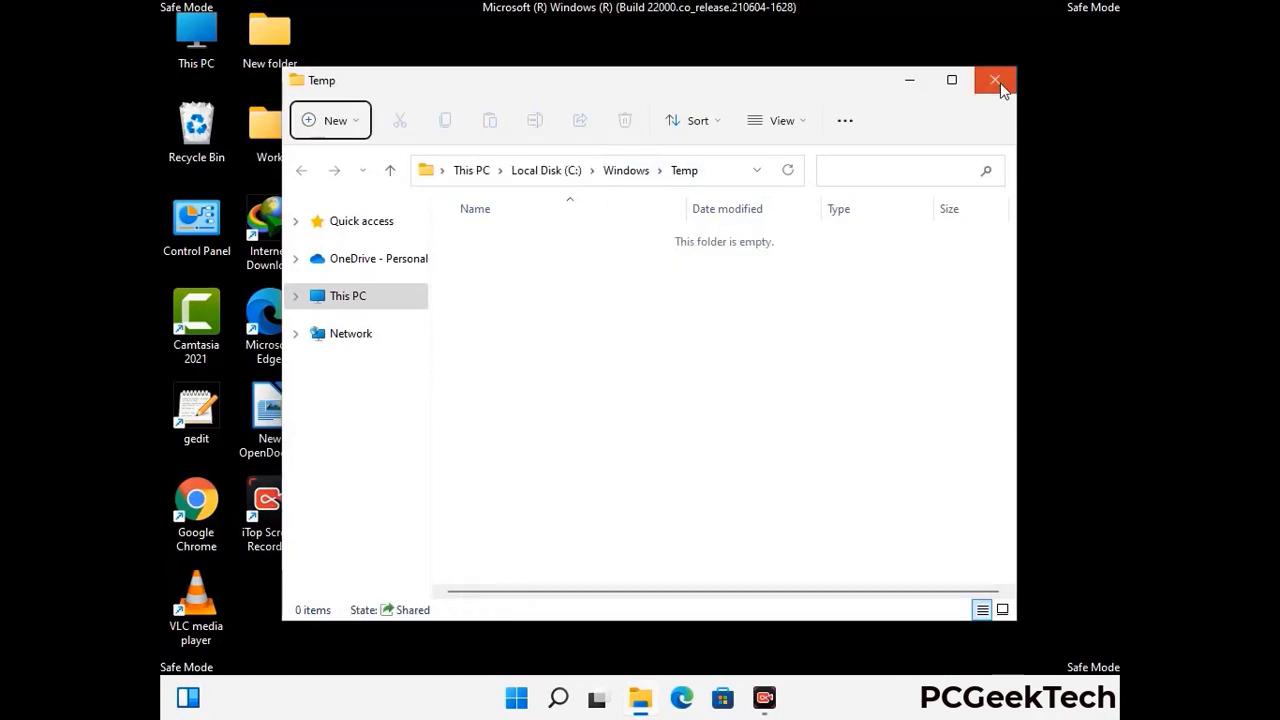
click(995, 80)
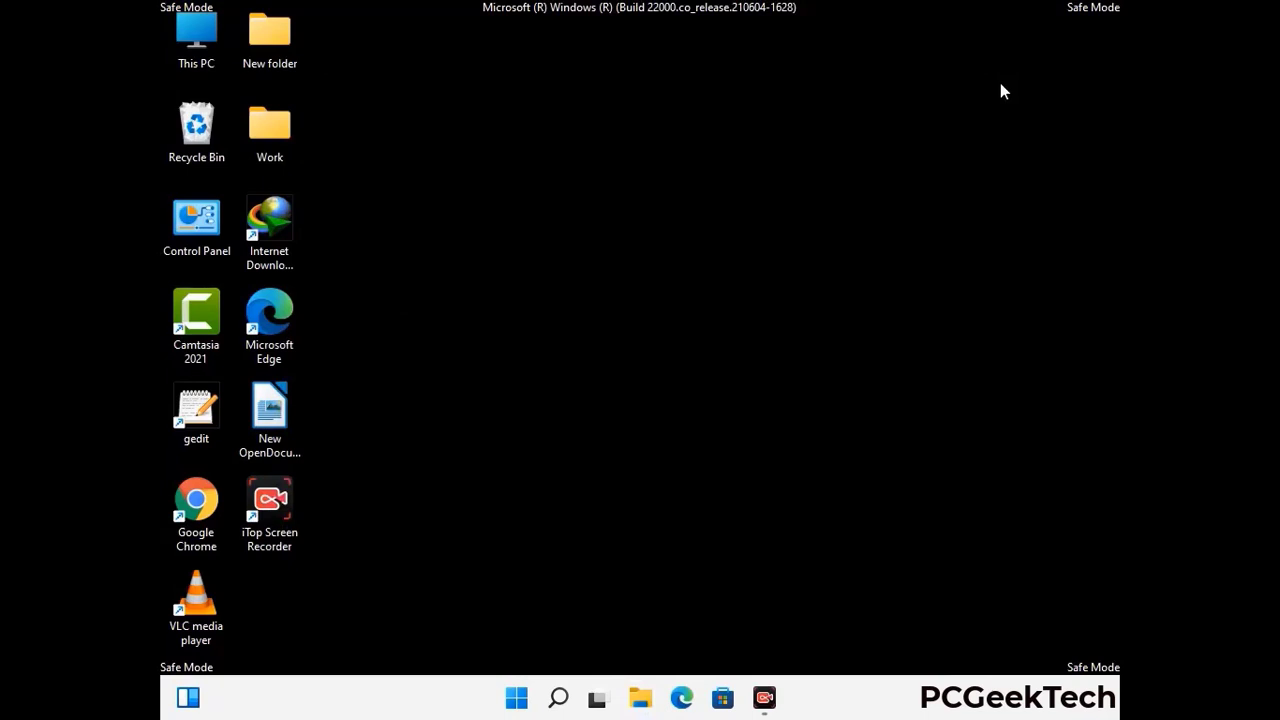
Step: Launch Registry Editor by running 'regedit' from the Run box
key(super+r)
drag(391, 466, 667, 160)
text(reged)
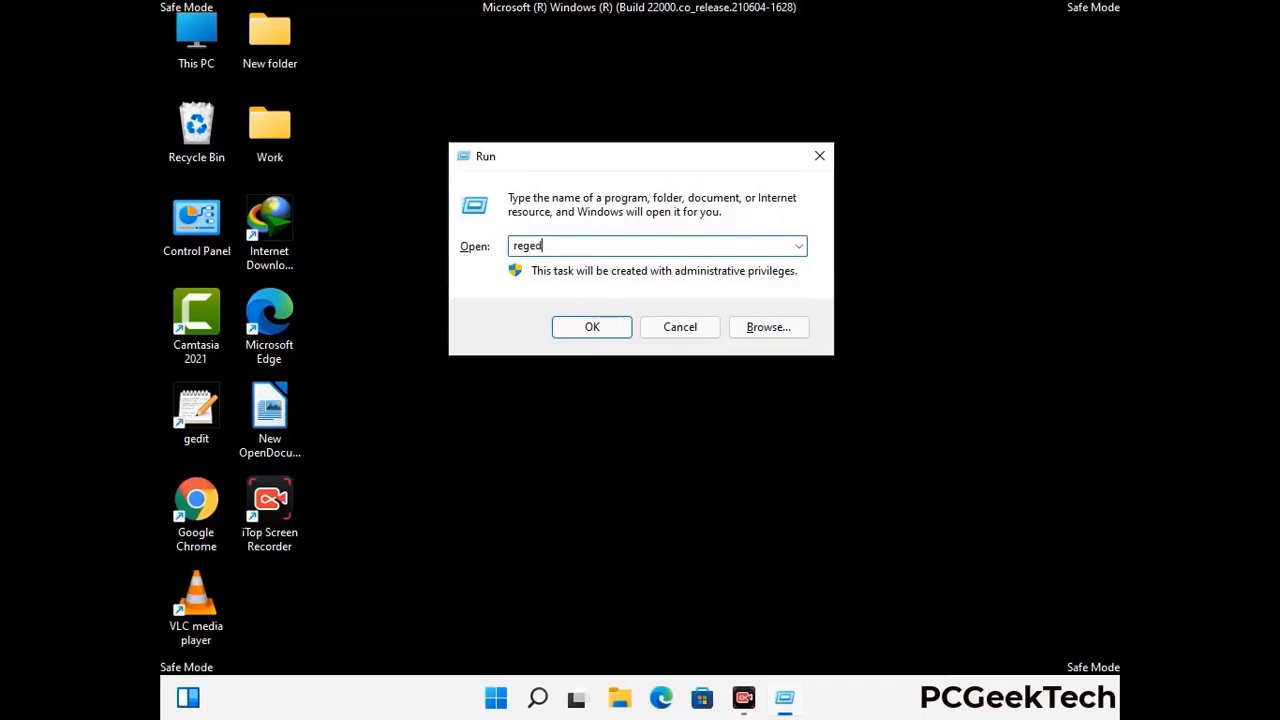
key(Return)
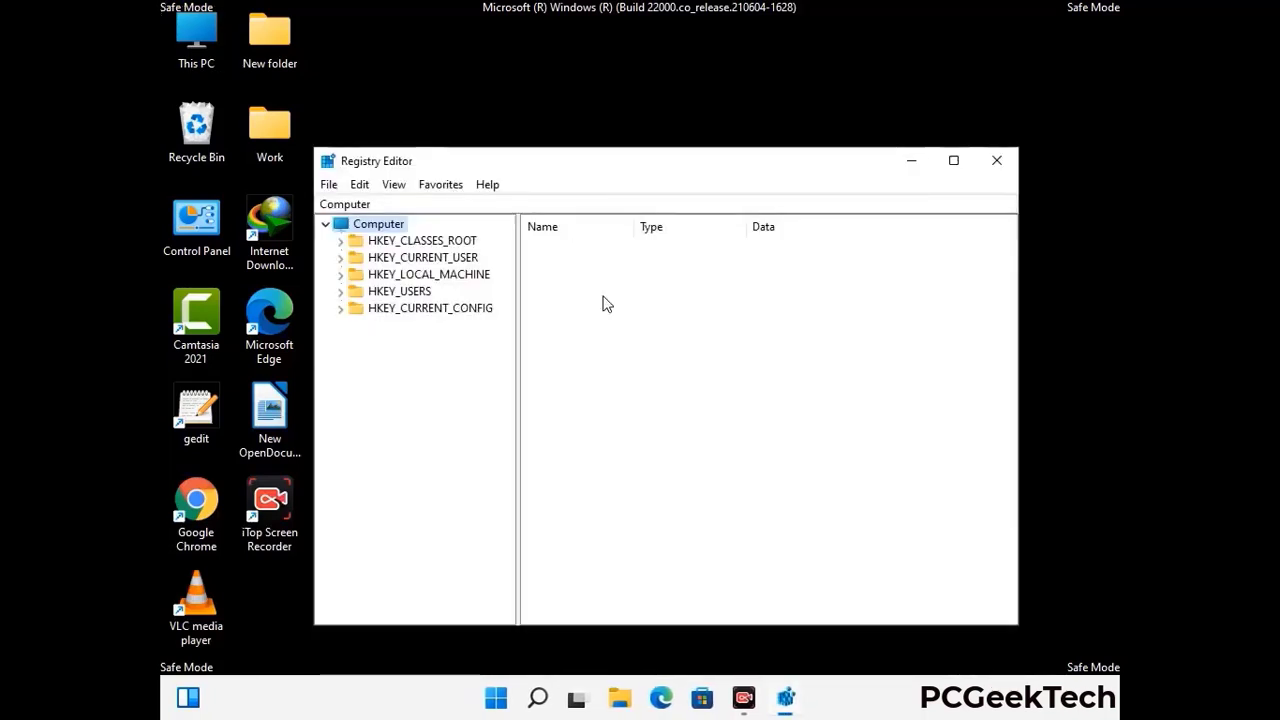
Step: Expand HKEY_CURRENT_USER > Software > Microsoft in the registry tree
click(400, 274)
click(340, 257)
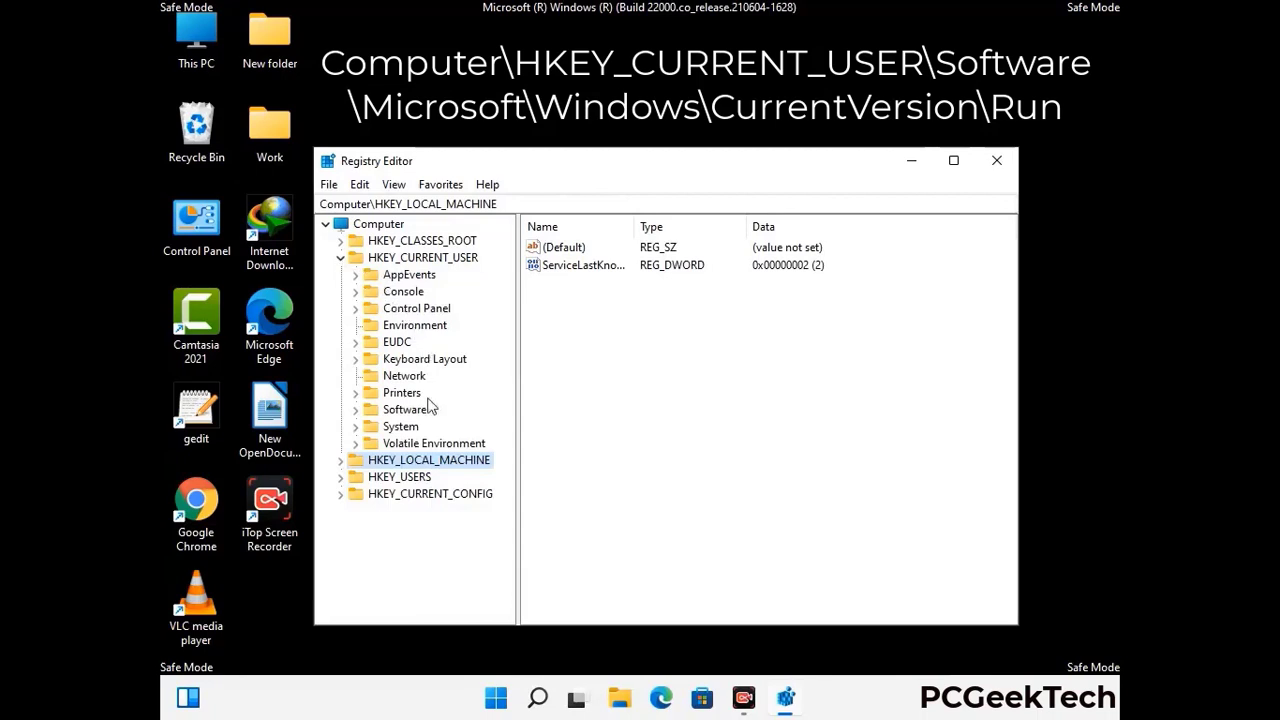
click(398, 412)
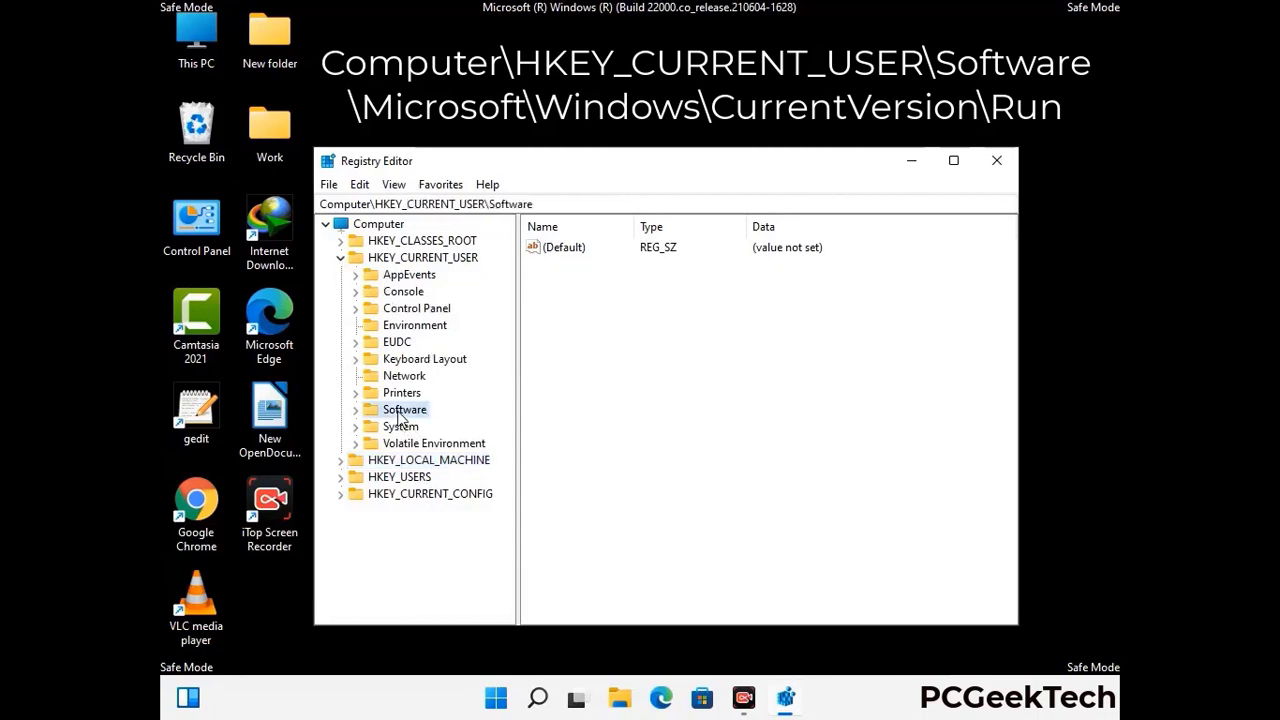
click(356, 411)
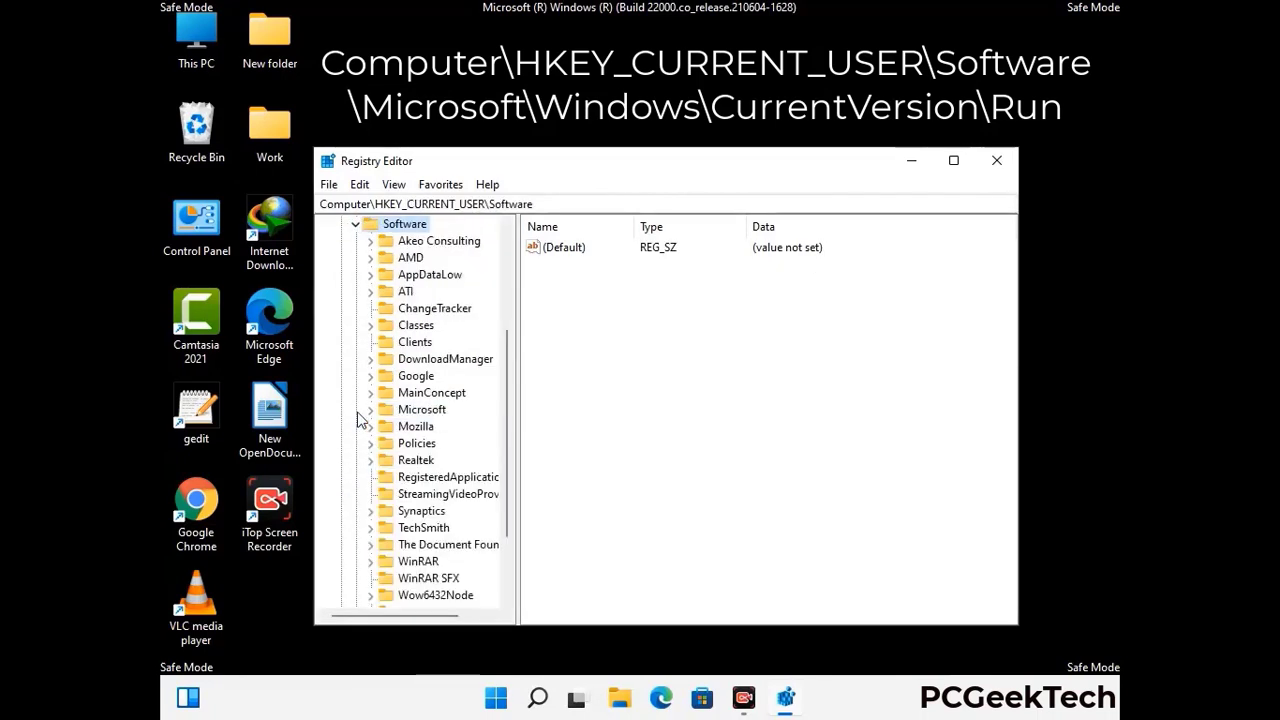
double_click(418, 411)
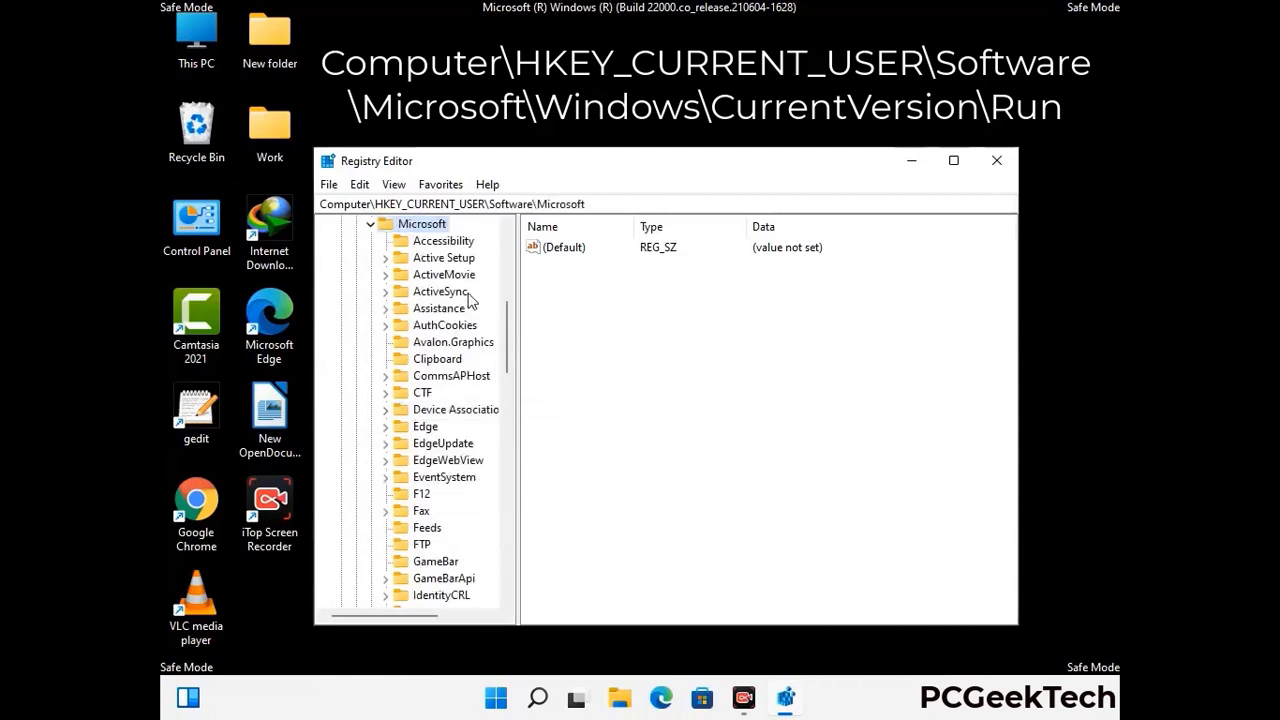
Step: Go down through Windows > CurrentVersion and select the Run key to list its startup entries
scroll(462, 435, down, 4)
scroll(462, 435, down, 3)
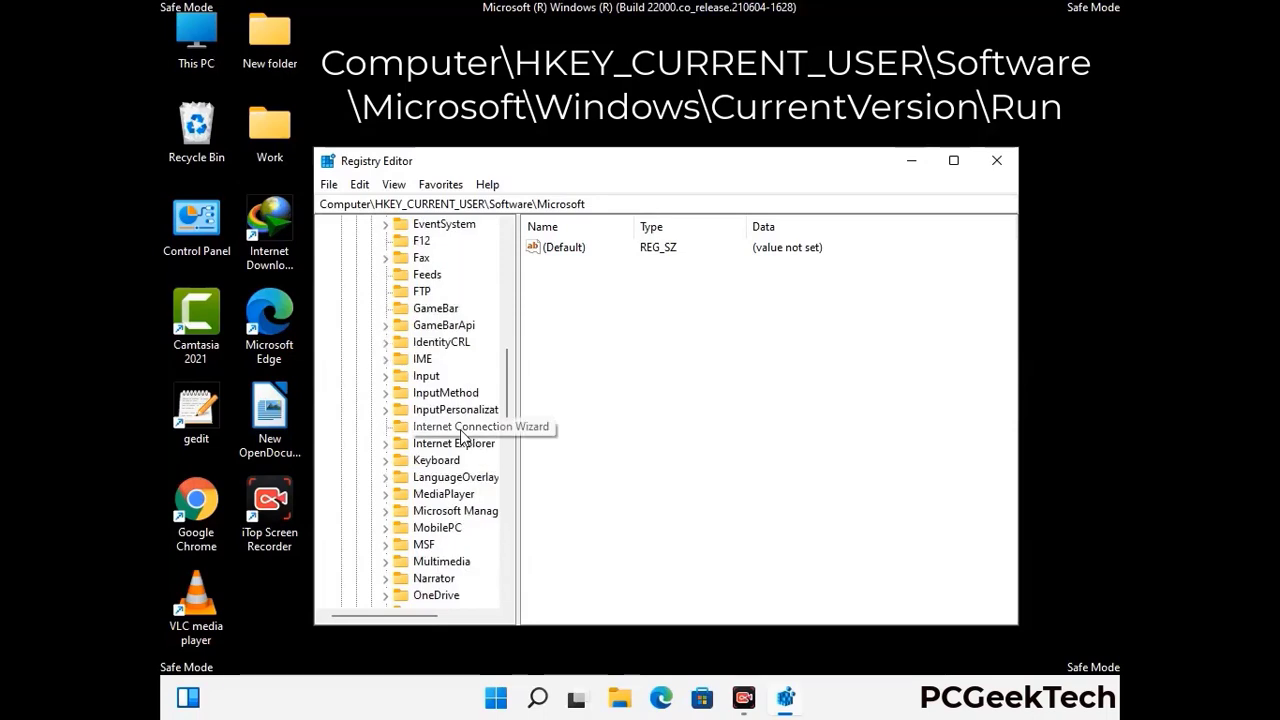
scroll(462, 435, down, 6)
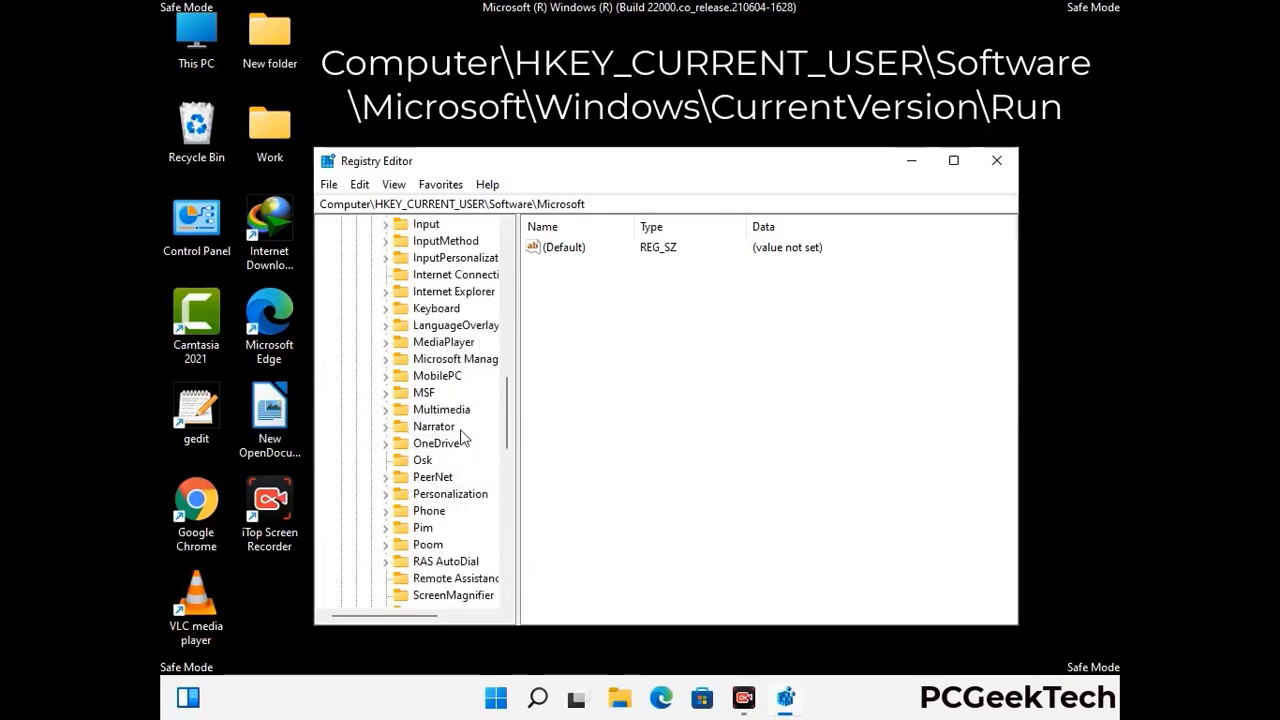
scroll(462, 435, down, 4)
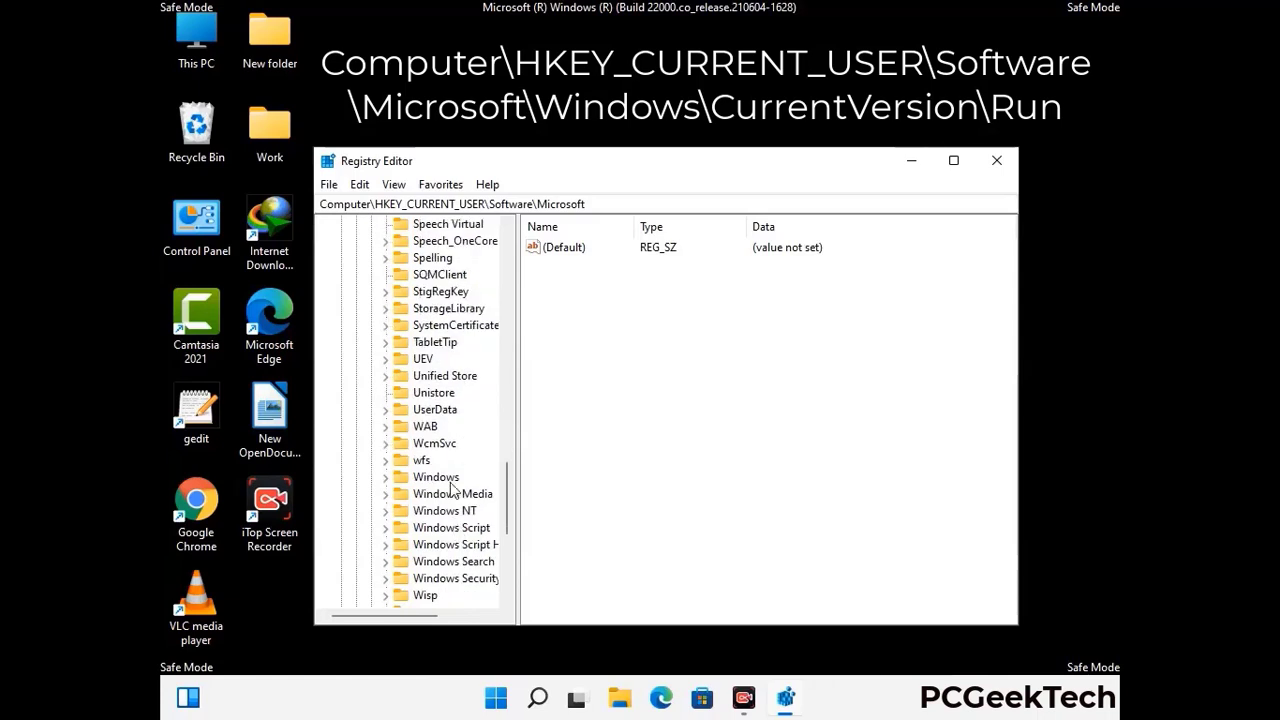
double_click(452, 478)
scroll(466, 472, down, 1)
double_click(464, 462)
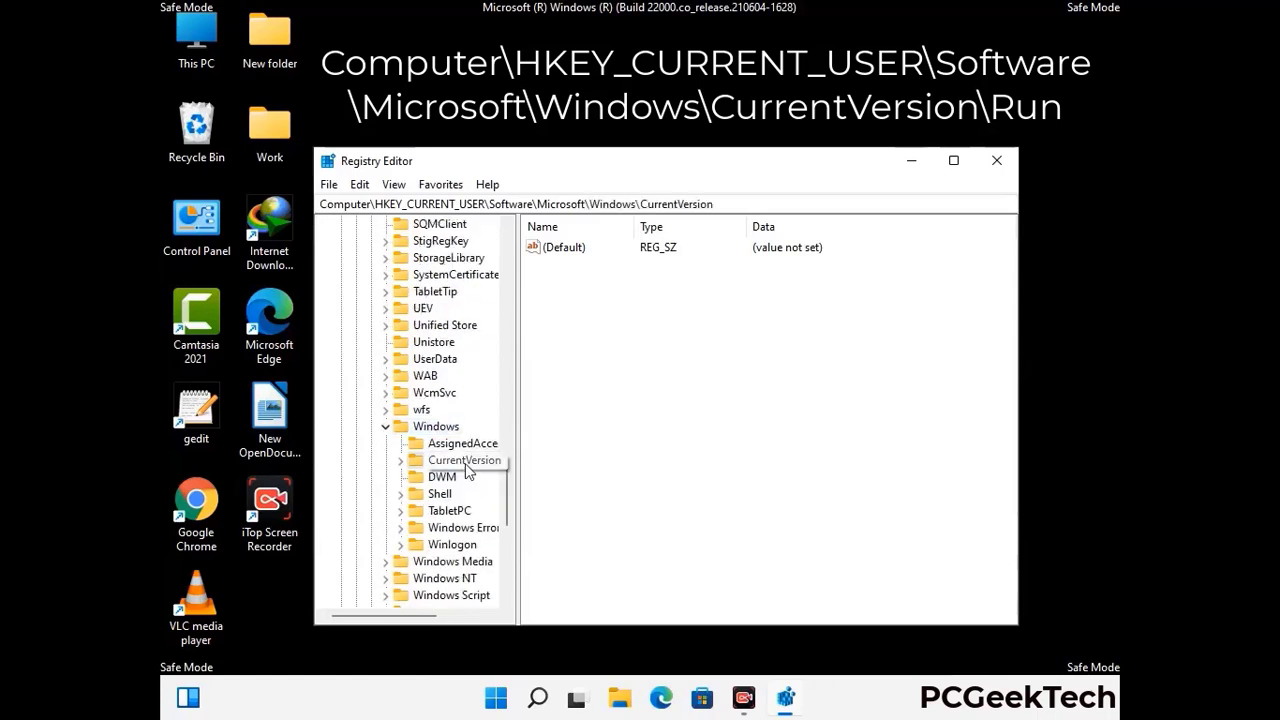
scroll(460, 436, down, 3)
scroll(460, 435, down, 4)
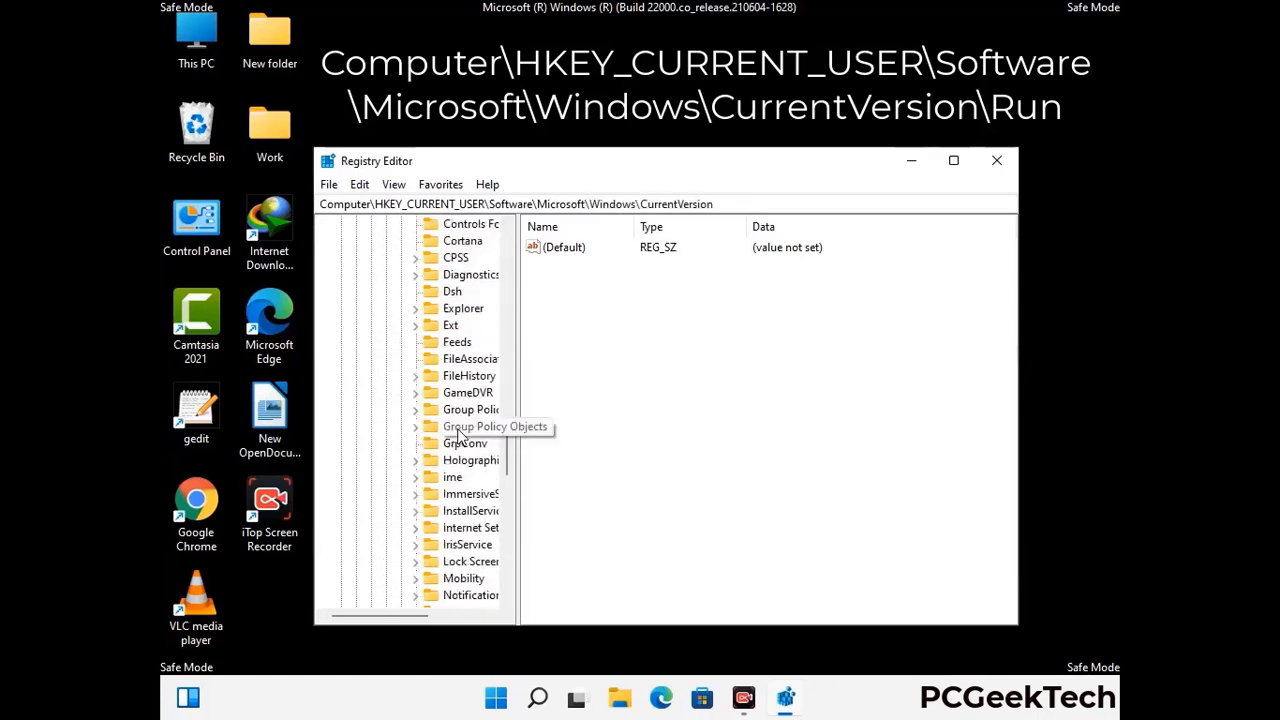
scroll(460, 436, down, 1)
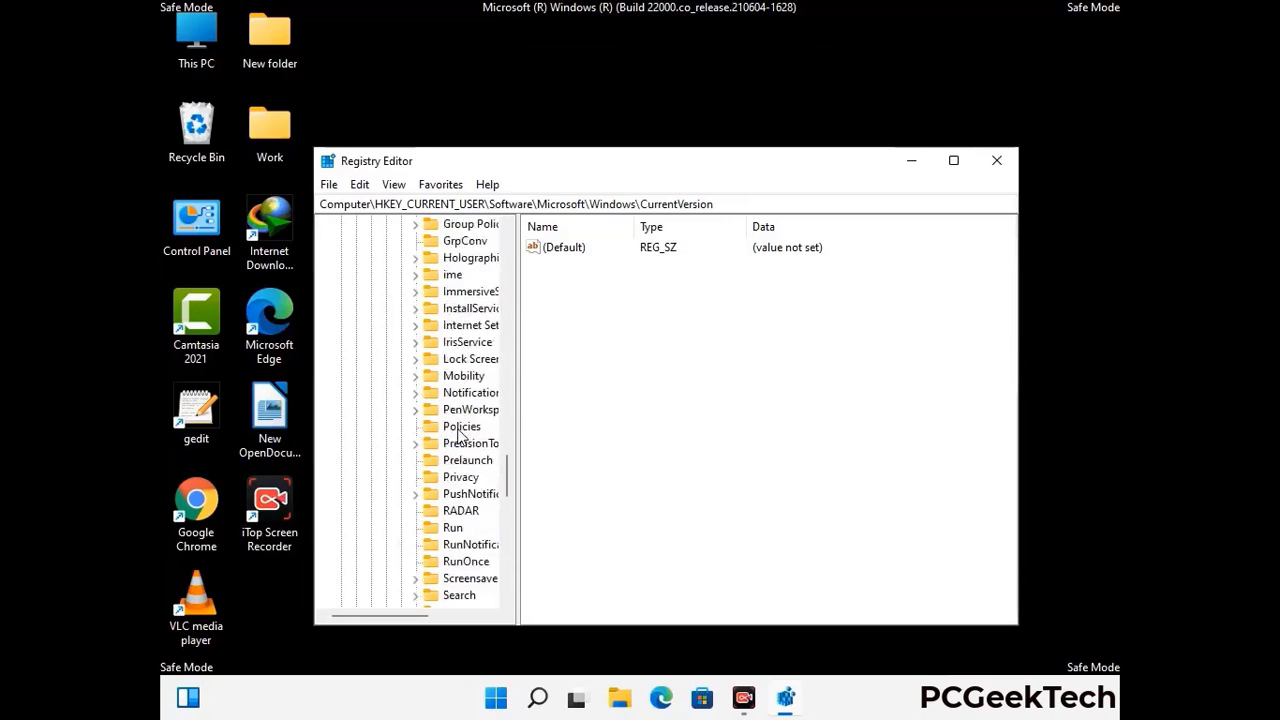
scroll(460, 436, down, 1)
click(453, 478)
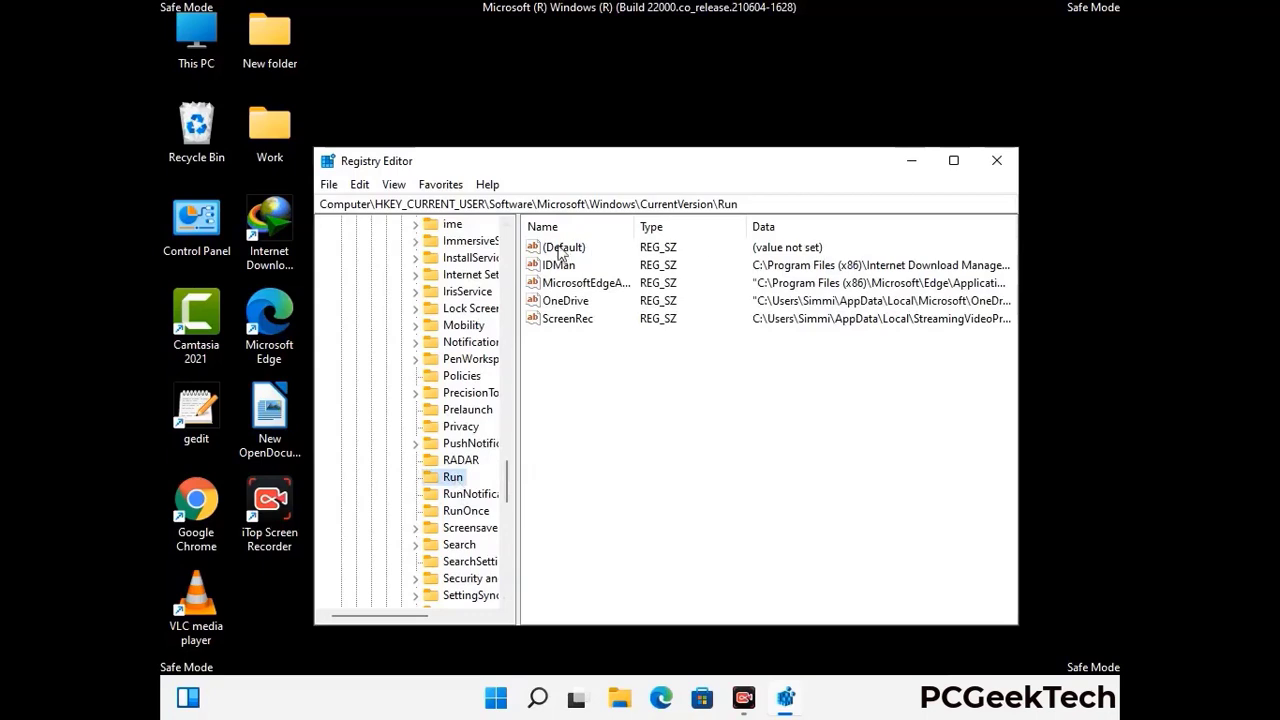
Step: Delete the ScreenRec startup value from the Run key and confirm the deletion
click(566, 320)
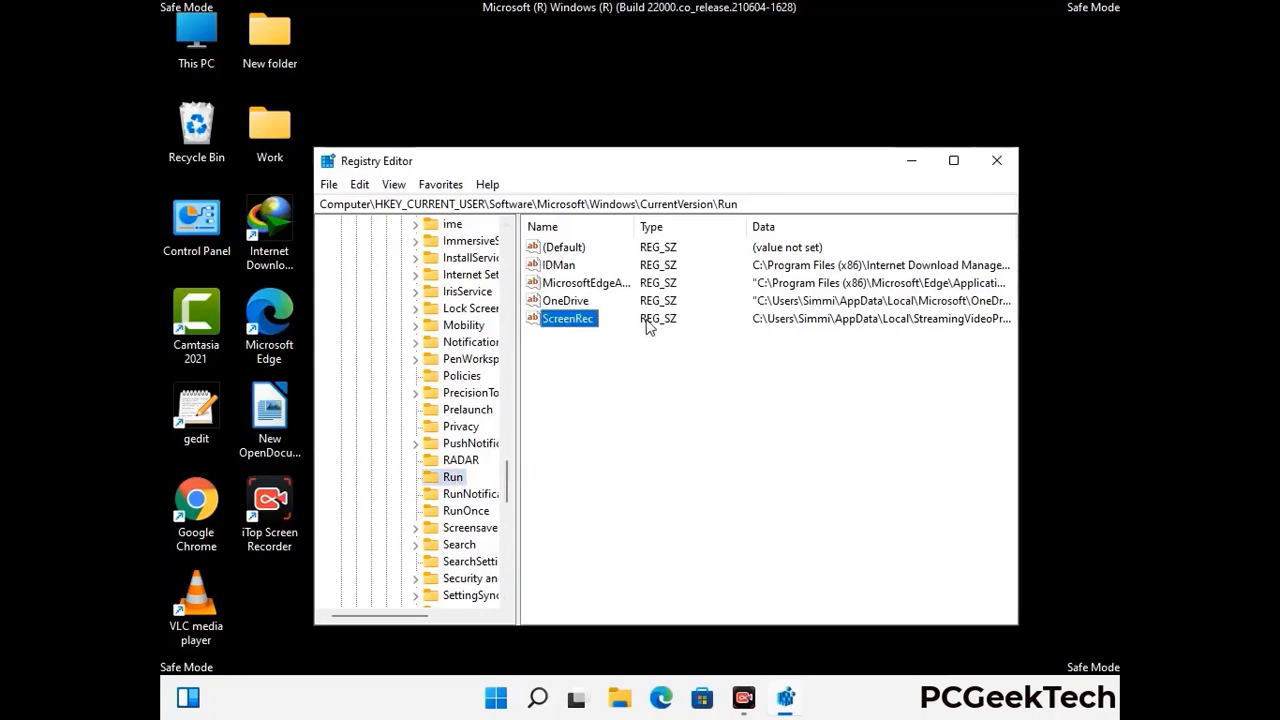
click(520, 320)
click(578, 320)
right_click(578, 323)
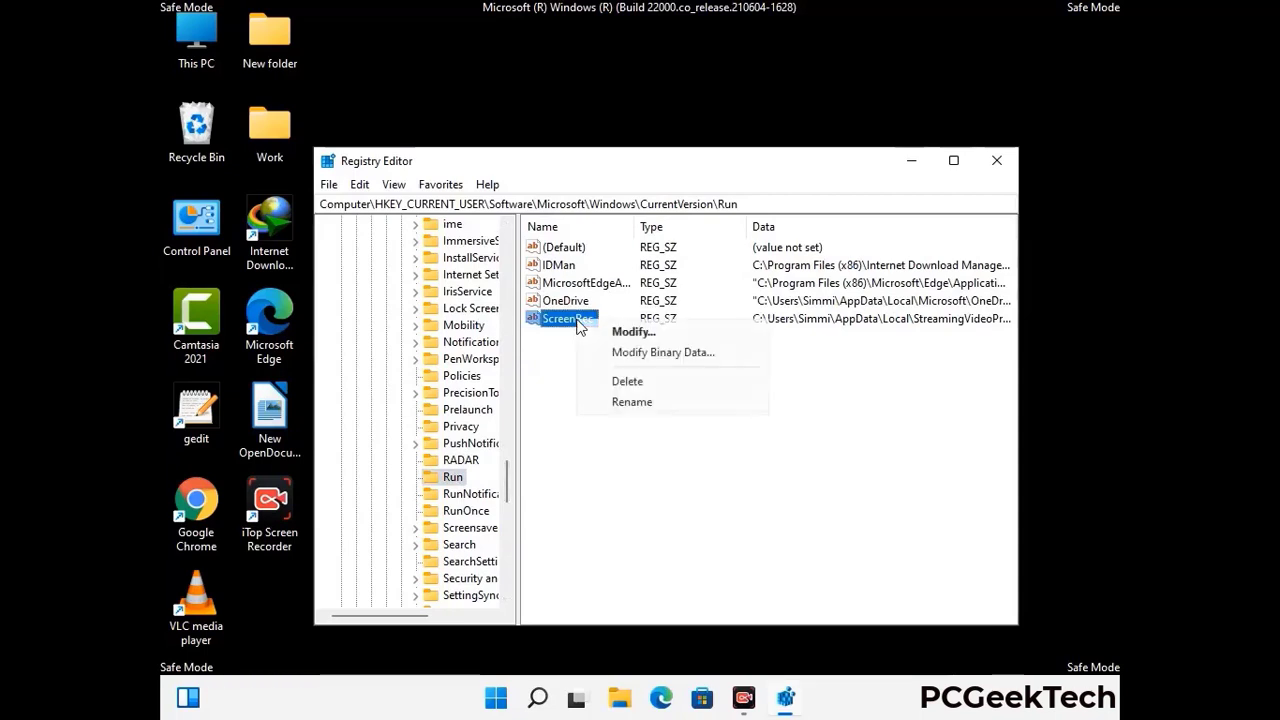
click(613, 380)
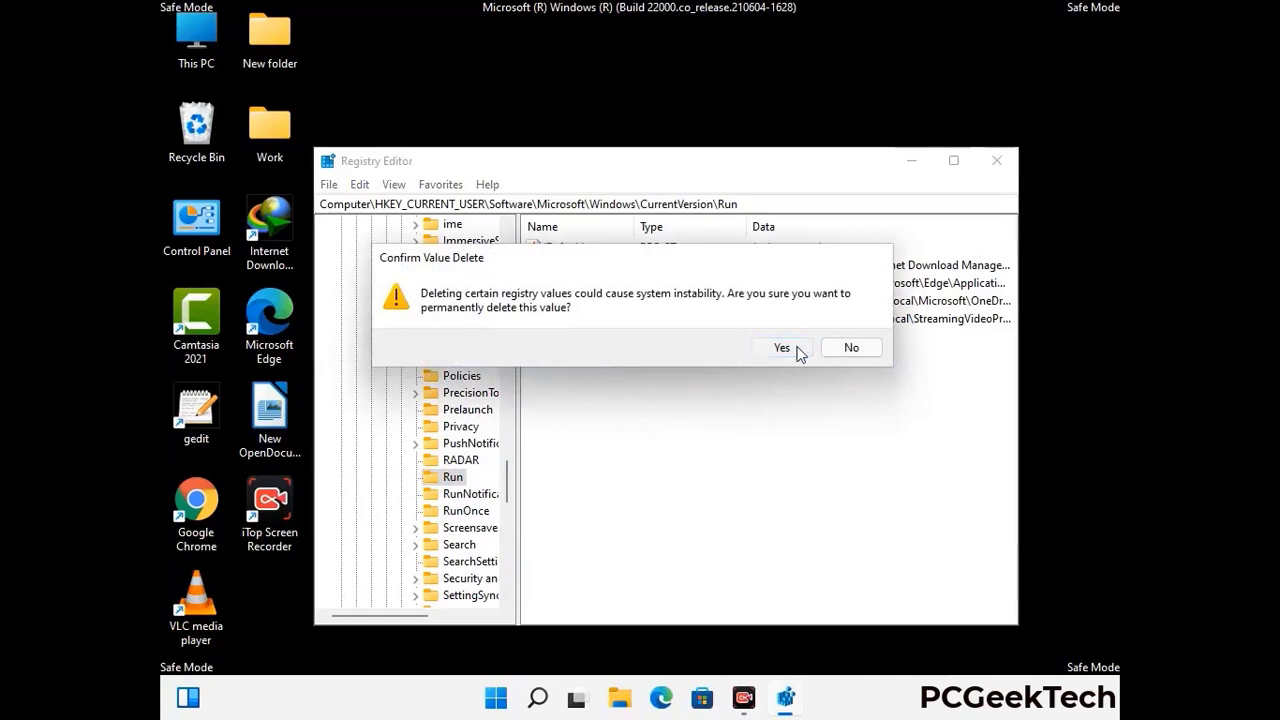
click(797, 350)
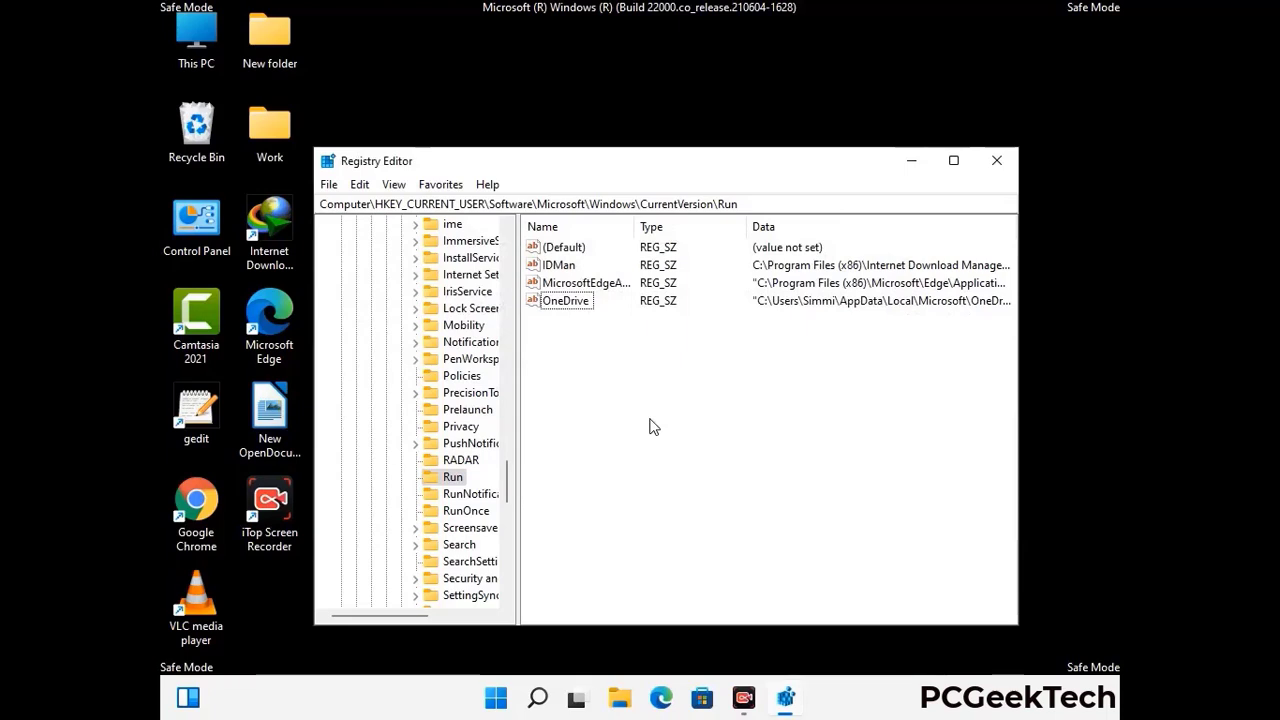
Step: Search the registry for 'Virus Name', then close the Find dialog and Registry Editor
key(ctrl+f)
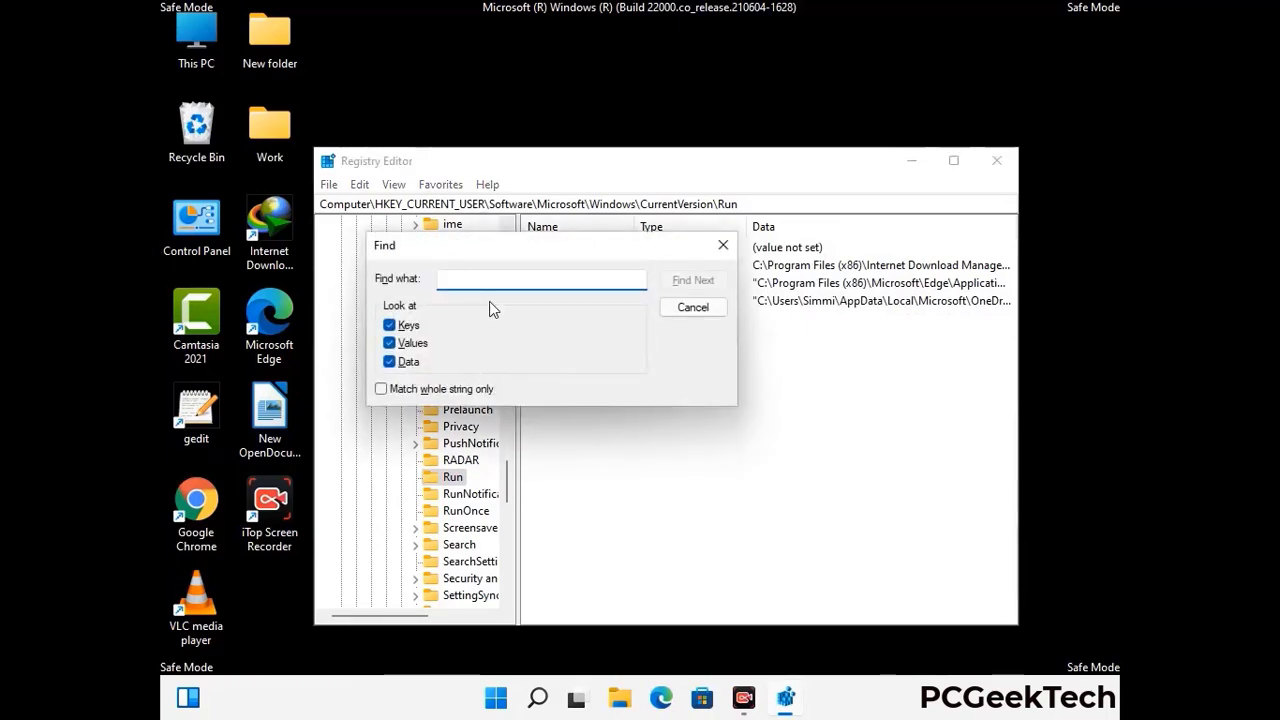
text(Virus Name)
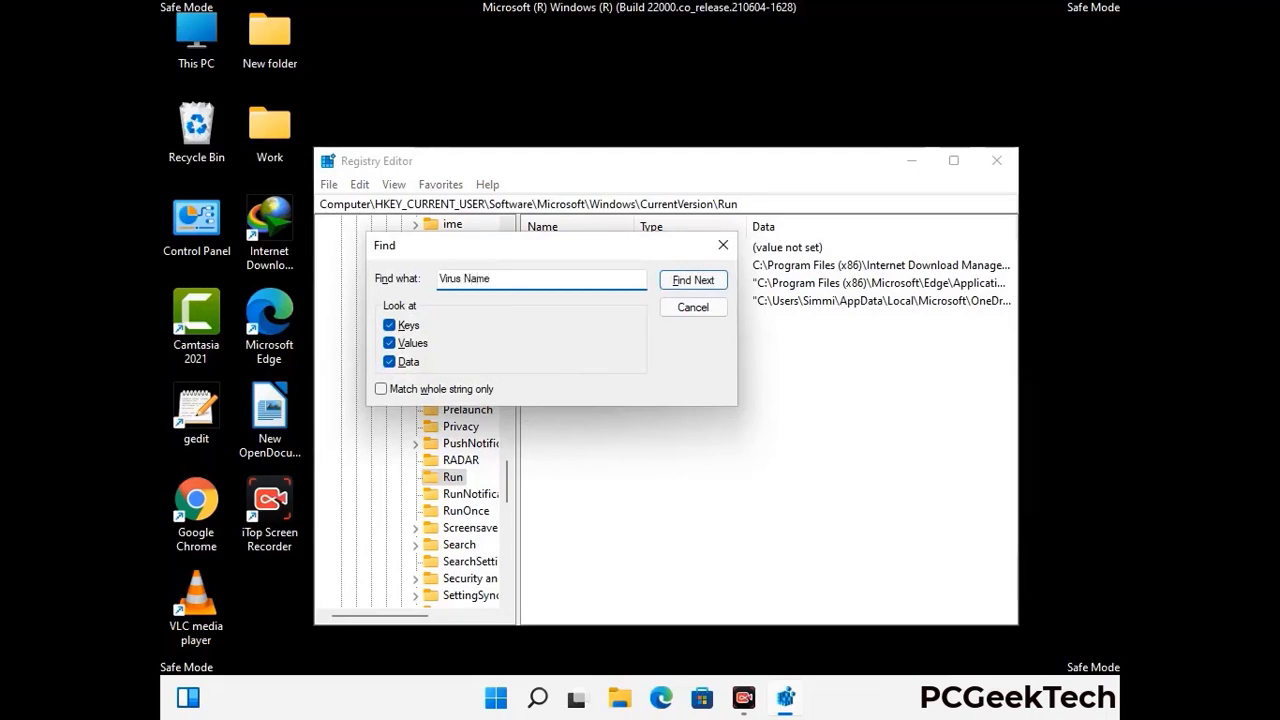
click(683, 280)
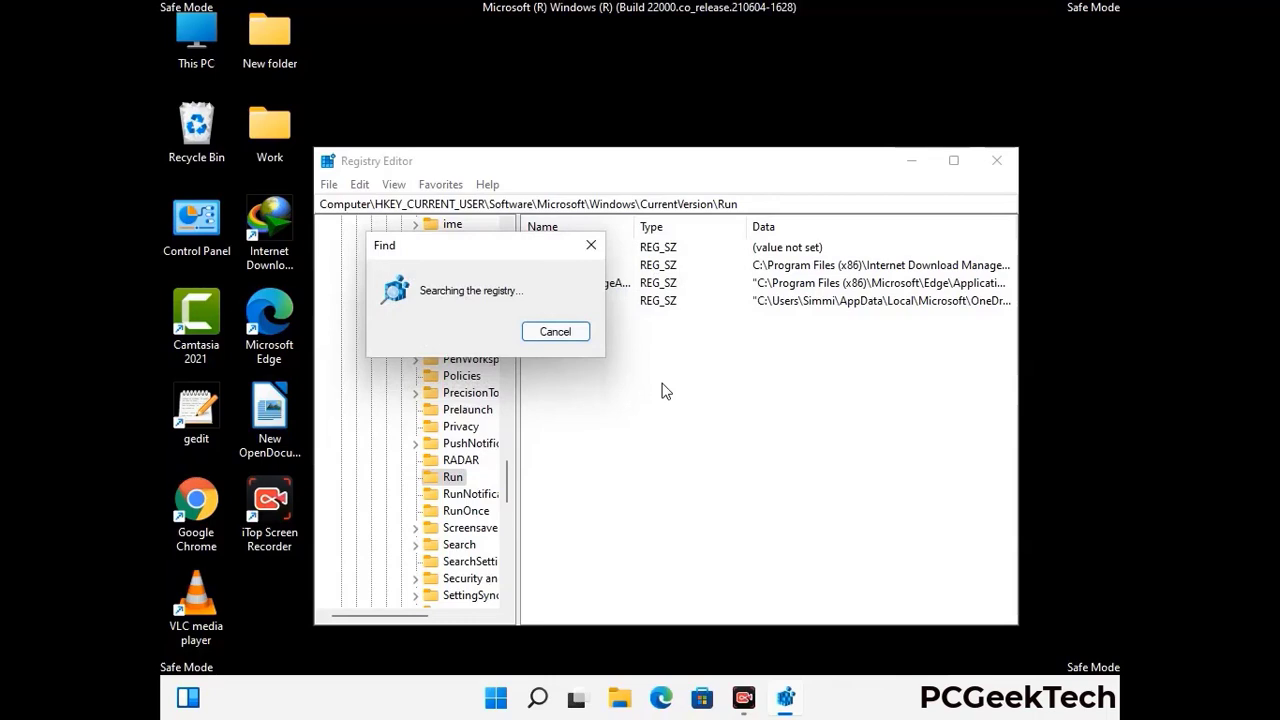
click(591, 245)
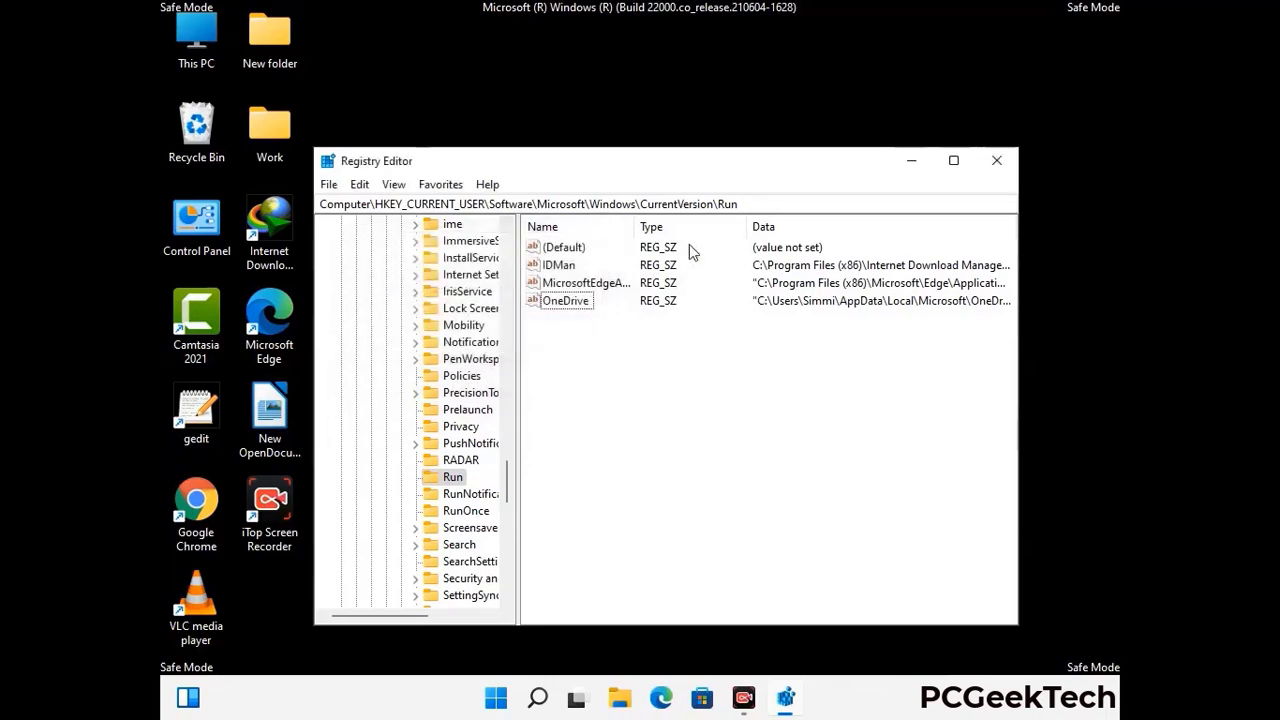
click(997, 161)
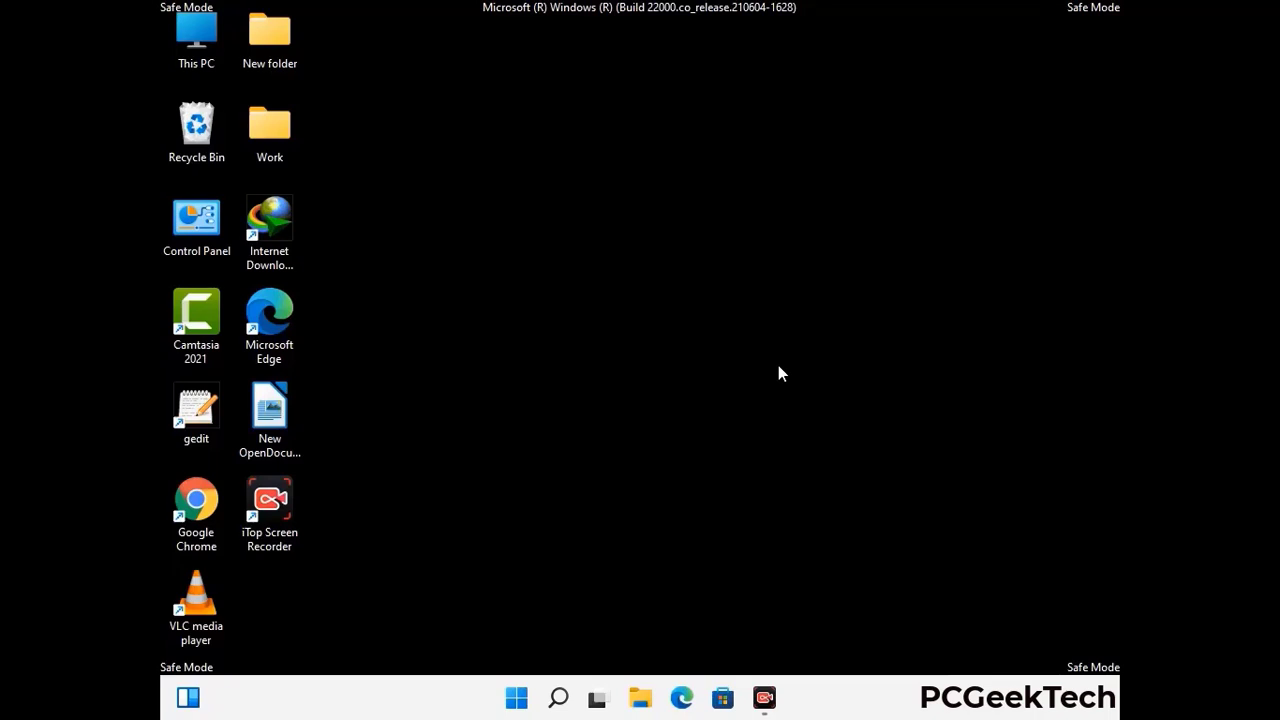
Step: Run msconfig and uncheck Safe boot on the Boot tab of System Configuration
key(super+r)
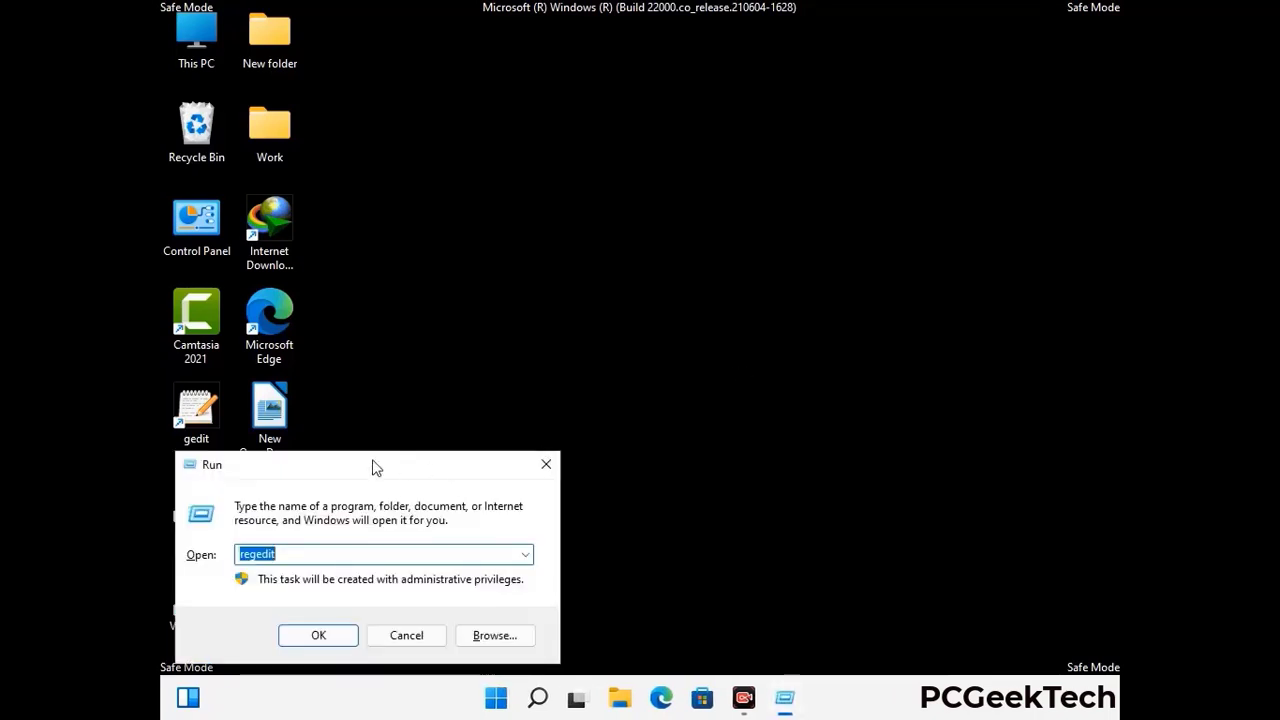
drag(373, 467, 656, 200)
text(ms)
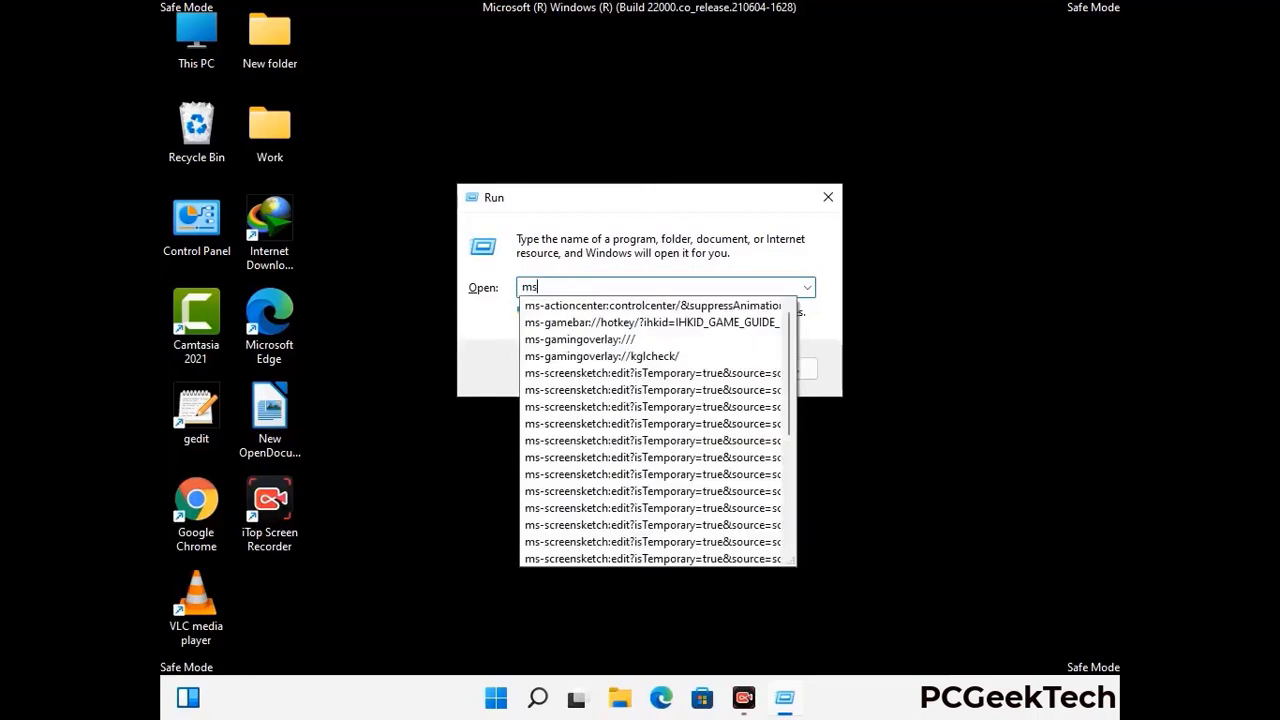
text(config)
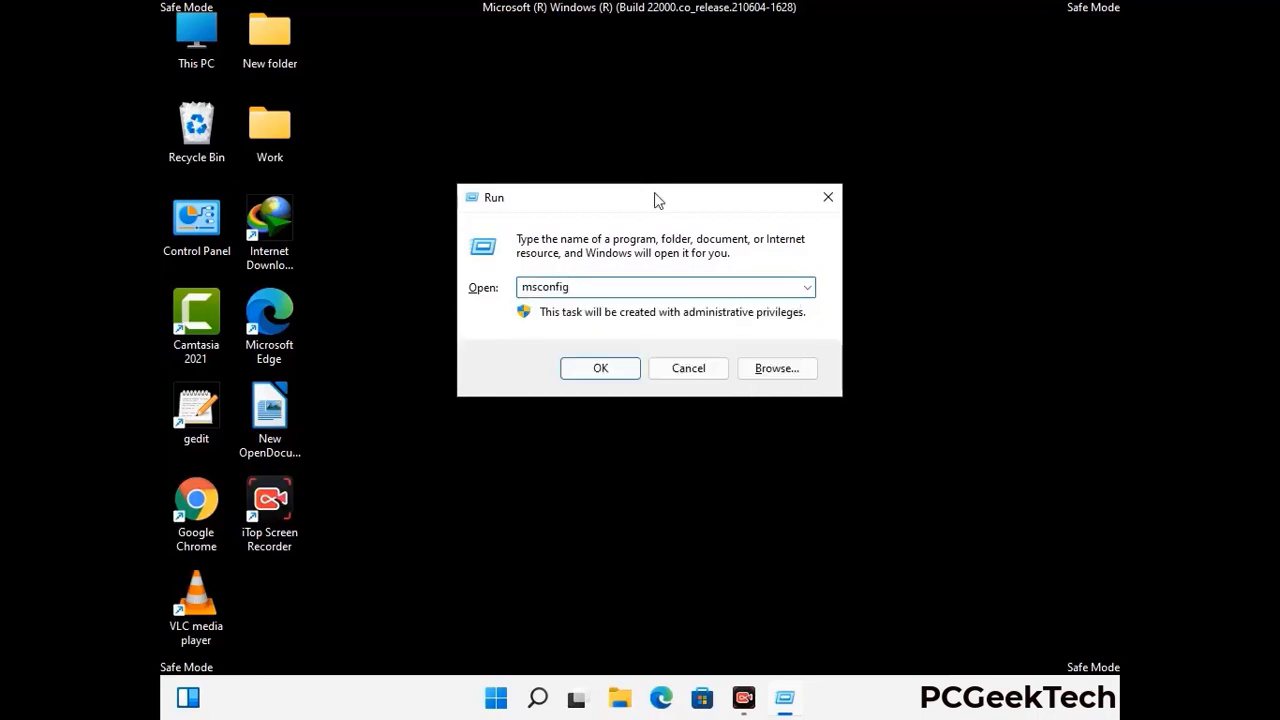
click(598, 368)
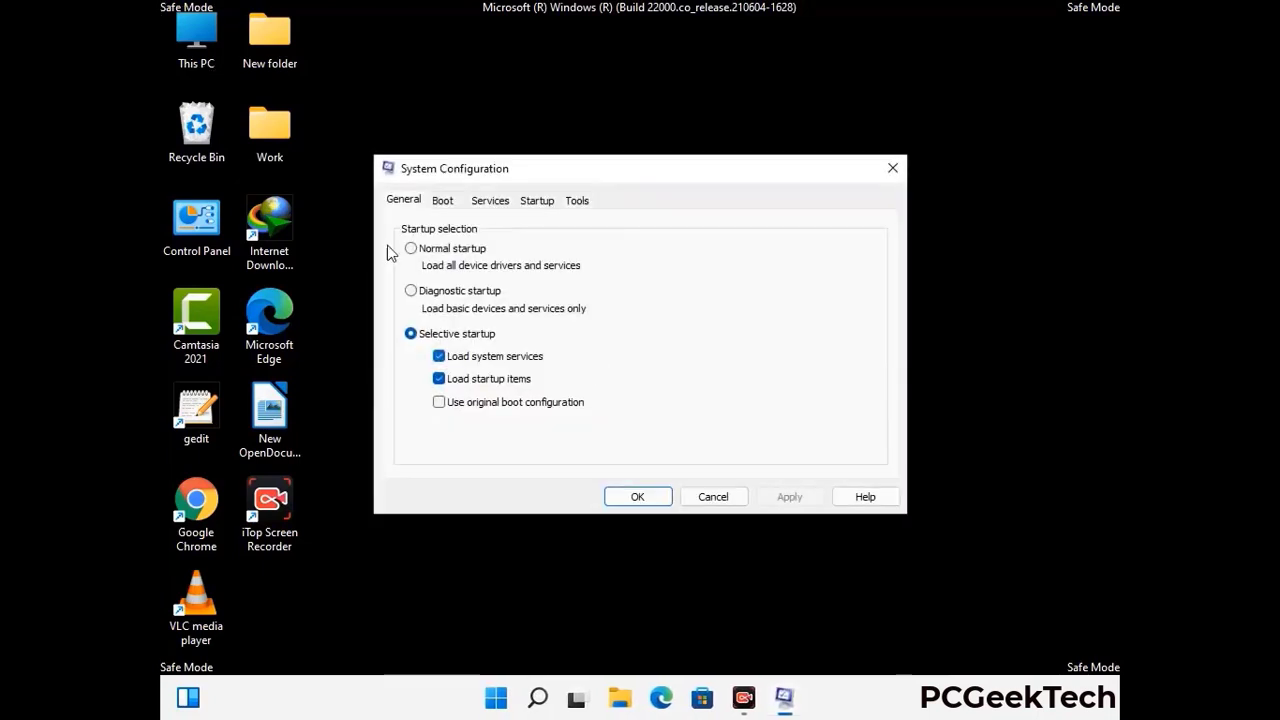
click(442, 201)
click(414, 381)
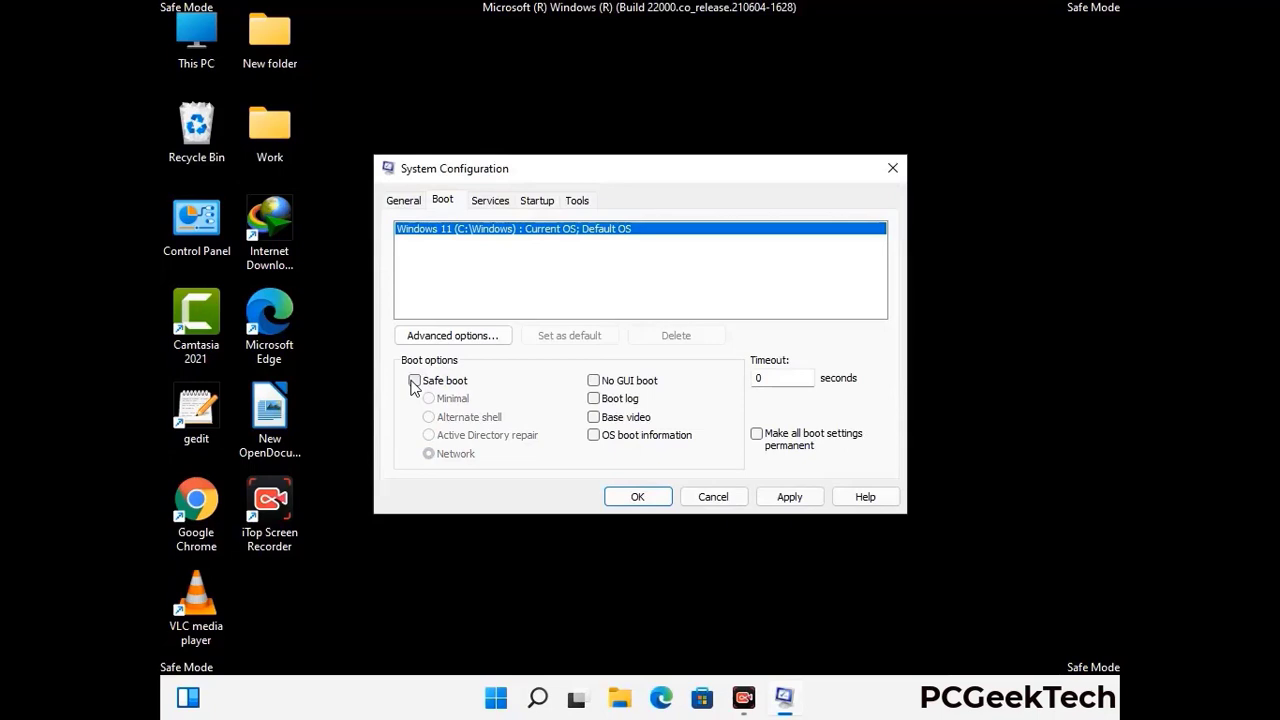